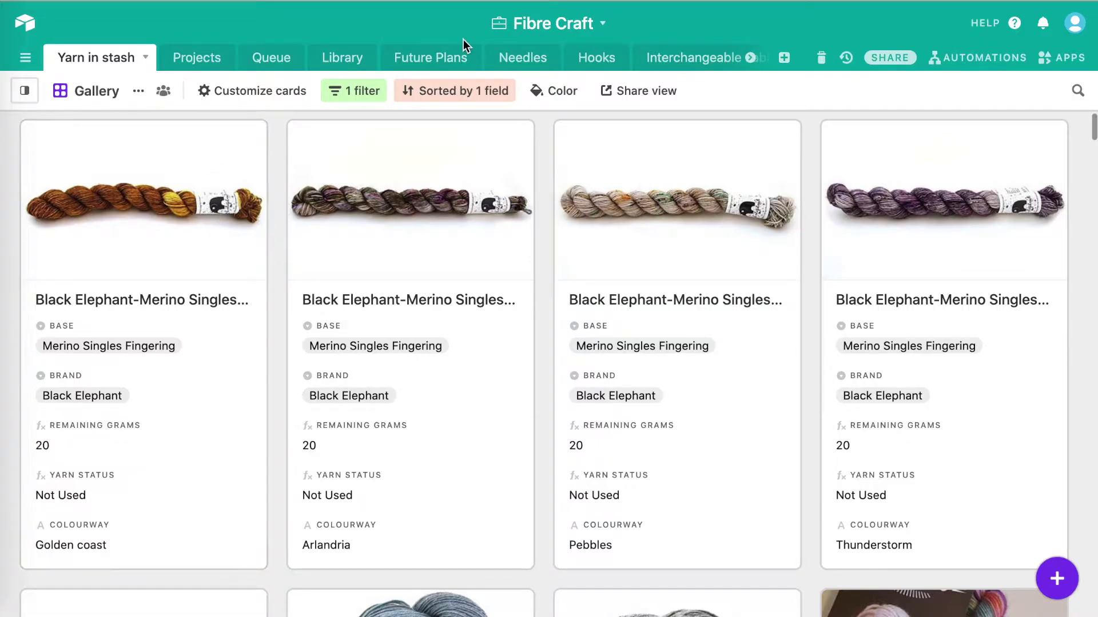
# - View the yarn name, base and brand in the Golden coast record, then close the record
pyautogui.click(225, 267)
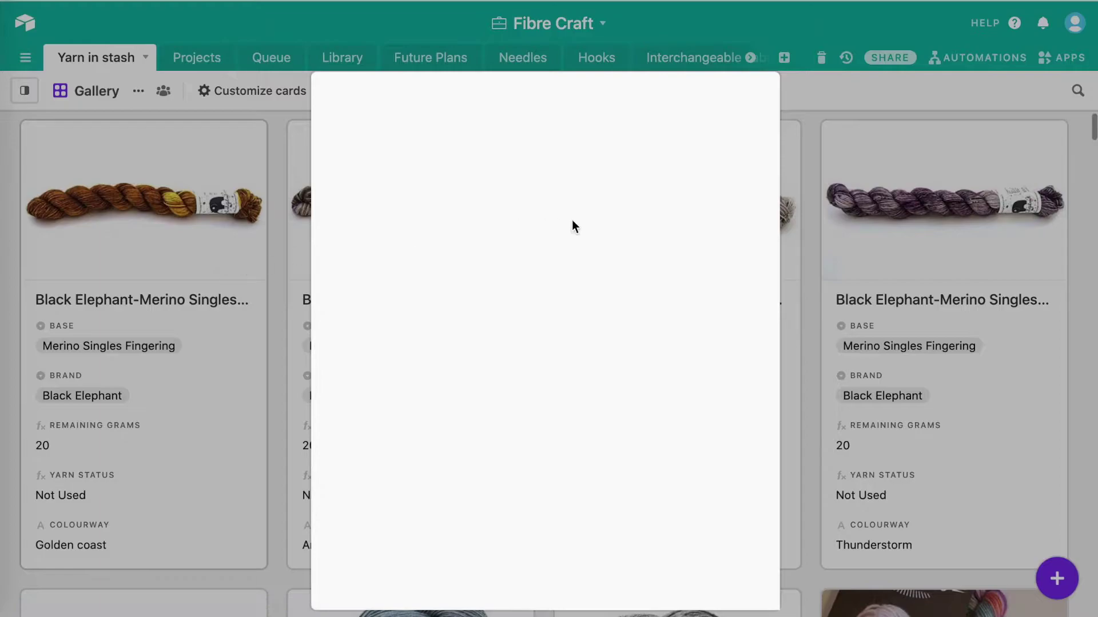
pyautogui.scroll(-1, 550, 307)
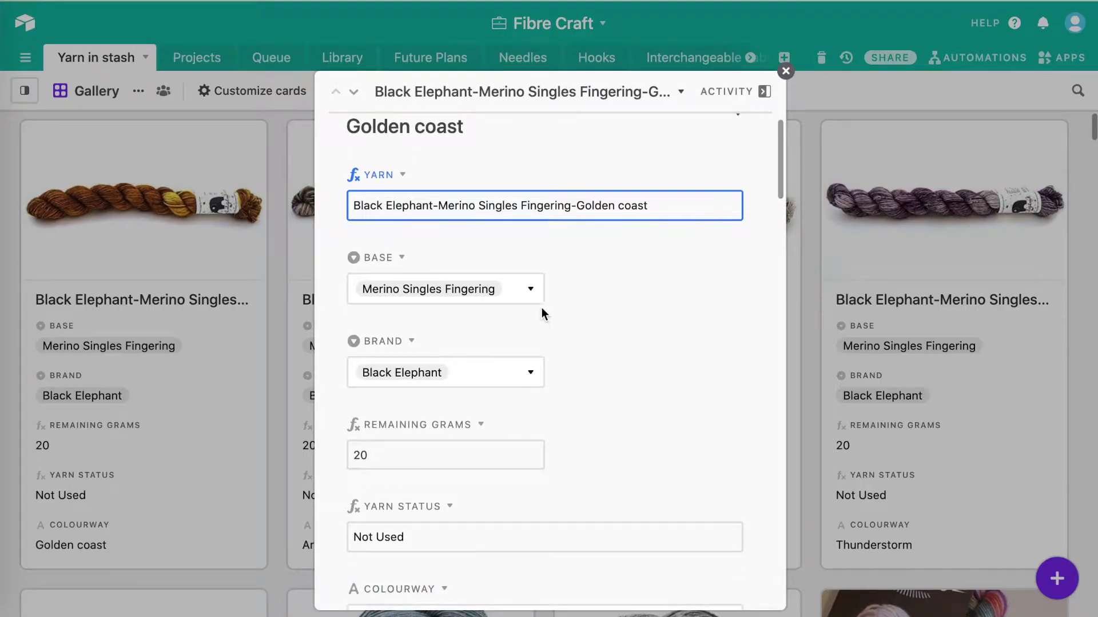
pyautogui.scroll(1, 351, 176)
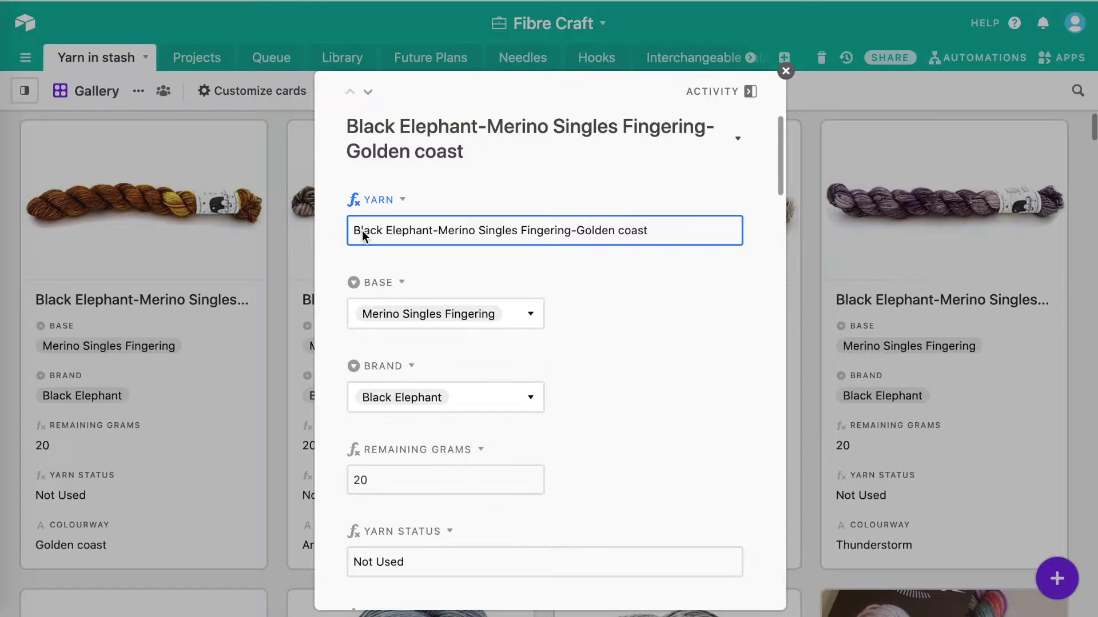
pyautogui.click(784, 72)
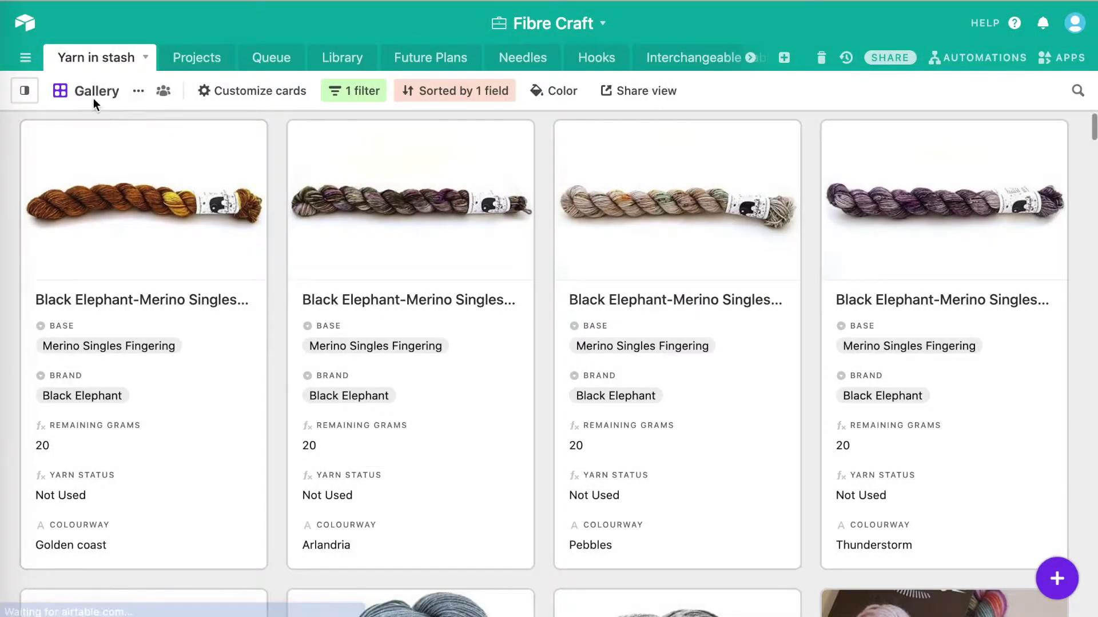
# - Switch the Yarn in stash table to Grid view and show its Brand, Base and Colourway fields
pyautogui.click(57, 94)
pyautogui.click(57, 172)
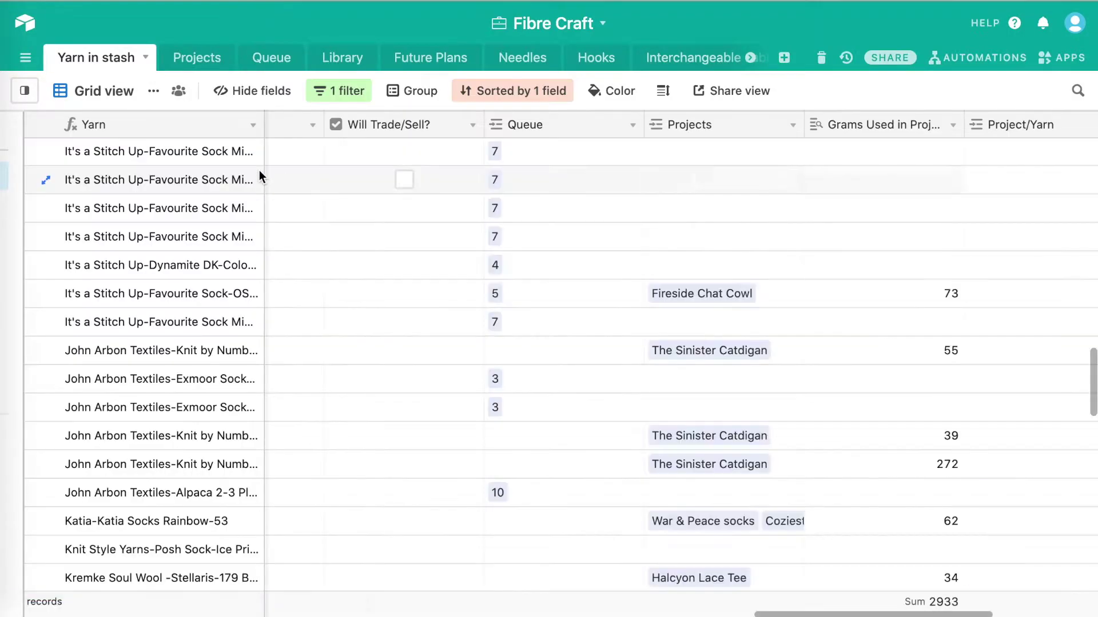
pyautogui.scroll(2, 187, 179)
pyautogui.scroll(10, 173, 161)
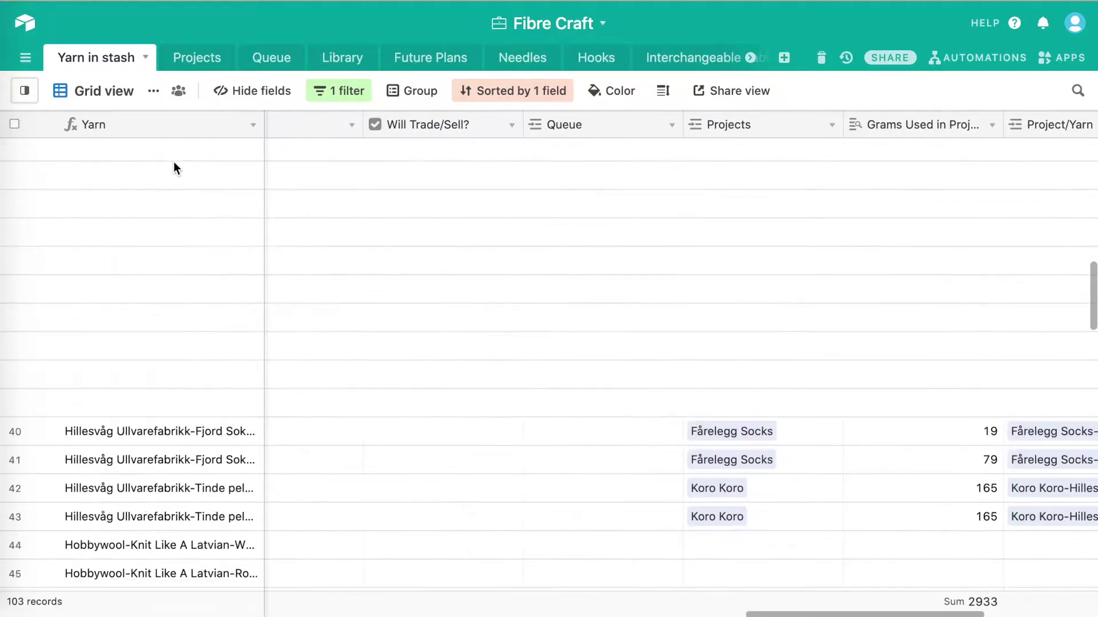
pyautogui.hscroll(-3, 173, 161)
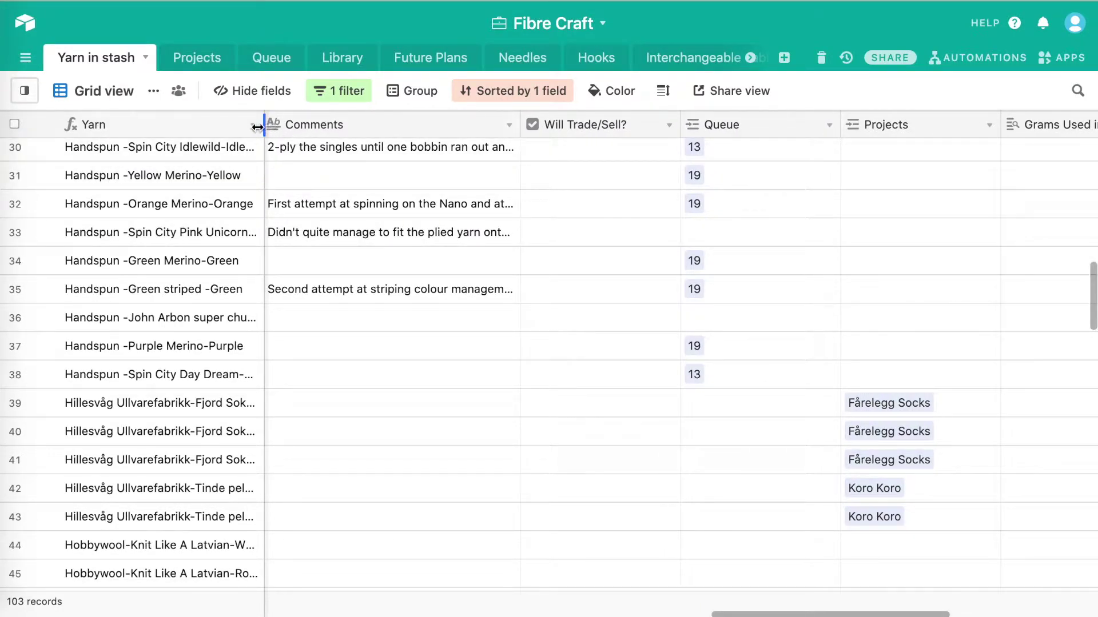
pyautogui.hscroll(-2, 228, 130)
pyautogui.hscroll(-8, 227, 129)
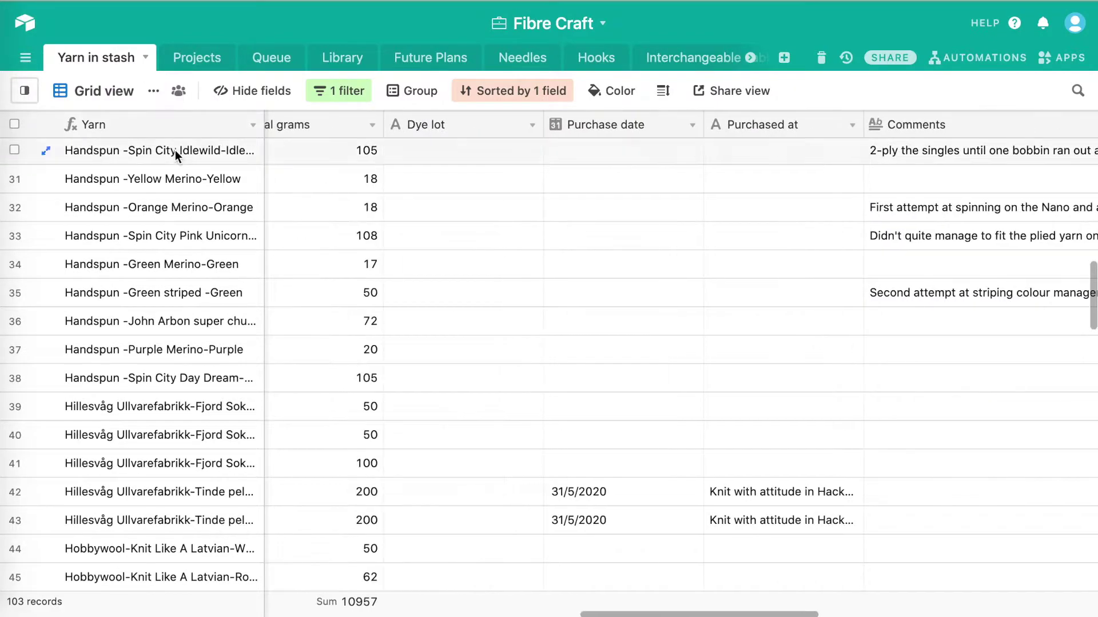
pyautogui.hscroll(-10, 152, 341)
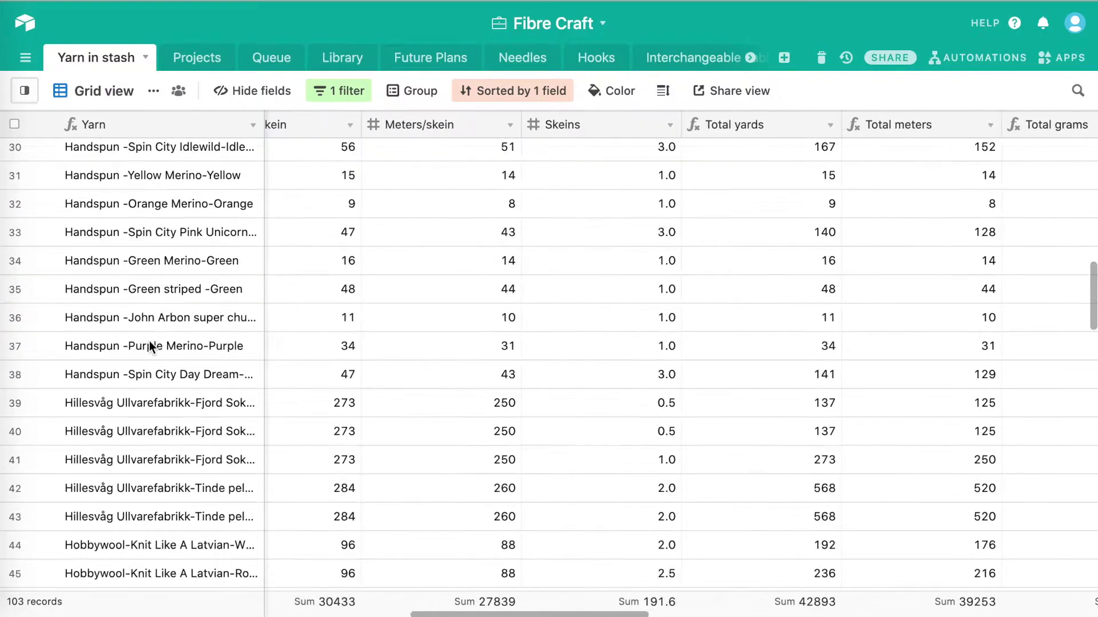
pyautogui.hscroll(-10, 149, 341)
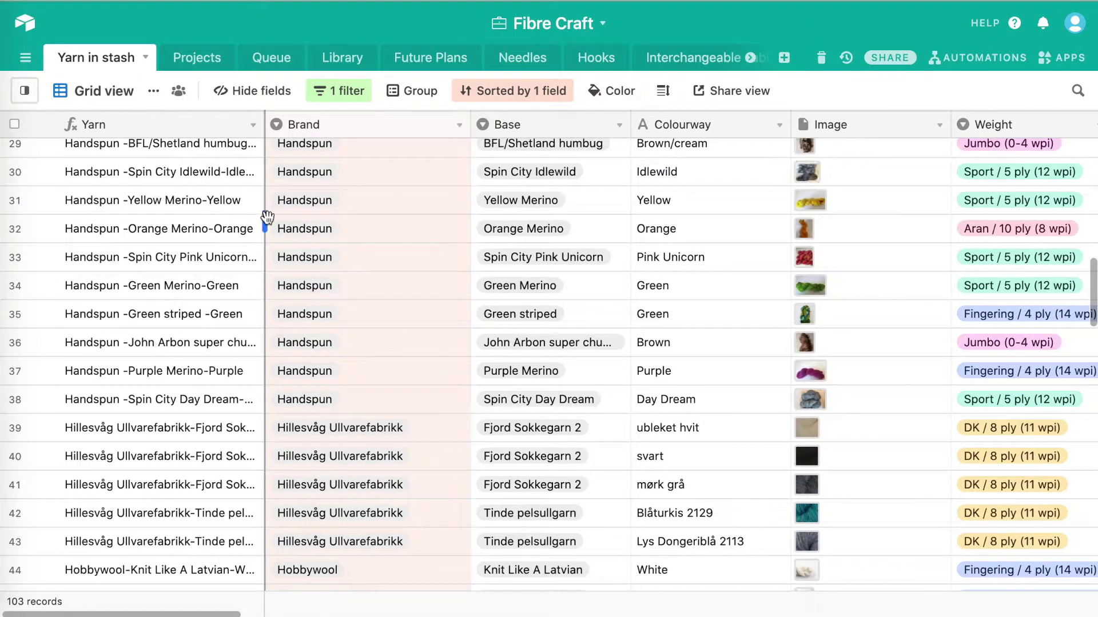
# - Examine the Yarn field's CONCATENATE formula, highlighting the function and its Brand, Base and Colourway arguments, and leave the settings without saving
pyautogui.click(253, 125)
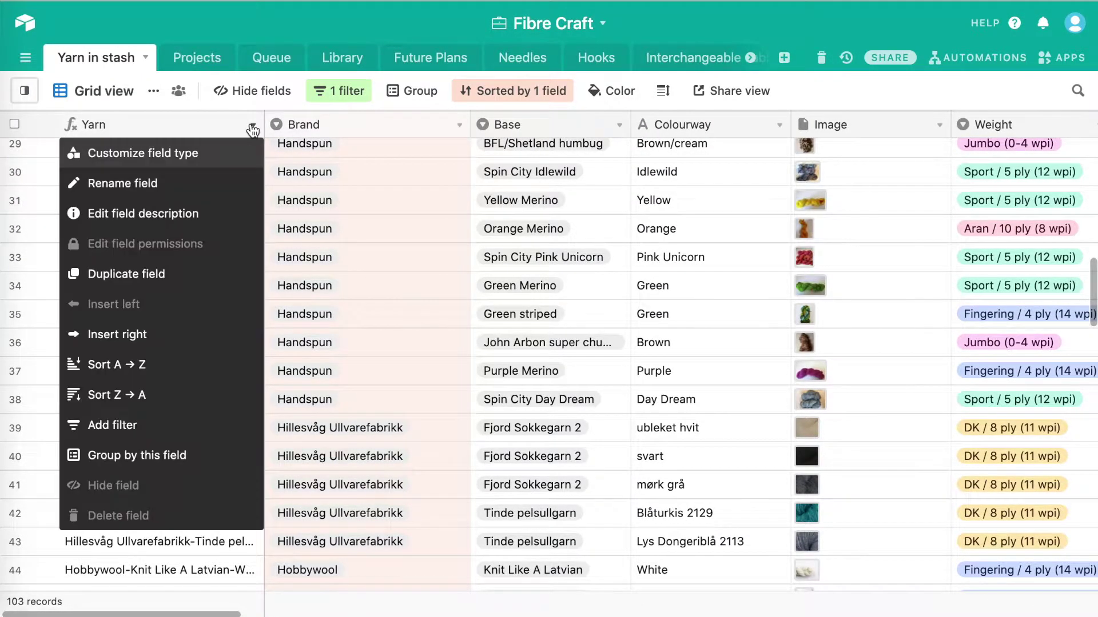
pyautogui.click(210, 152)
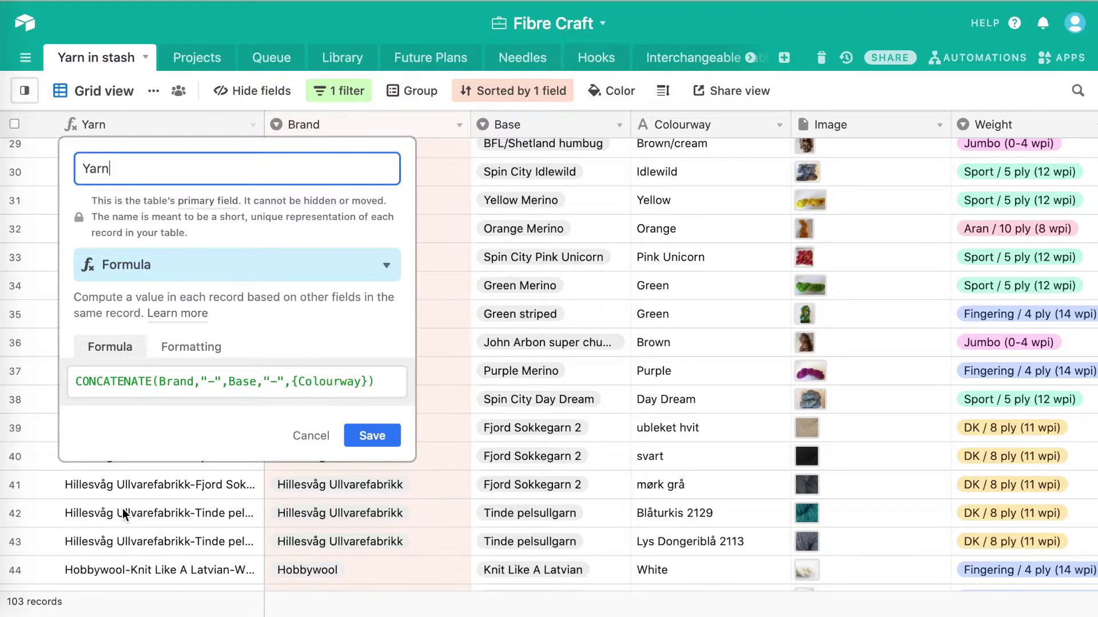
pyautogui.scroll(-1, 123, 509)
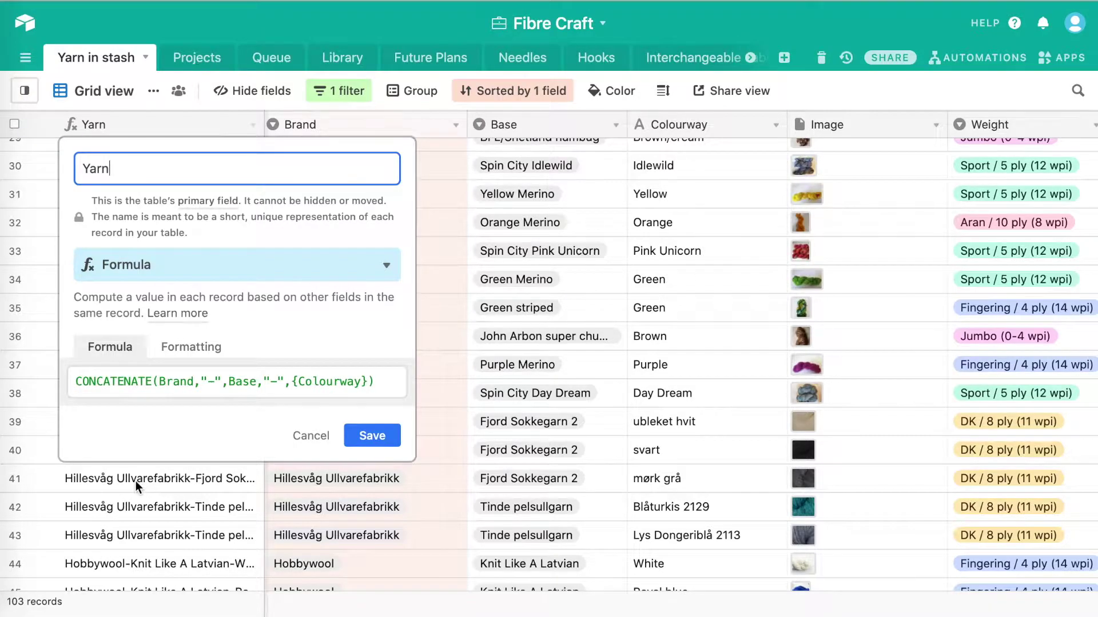
pyautogui.scroll(-1, 135, 482)
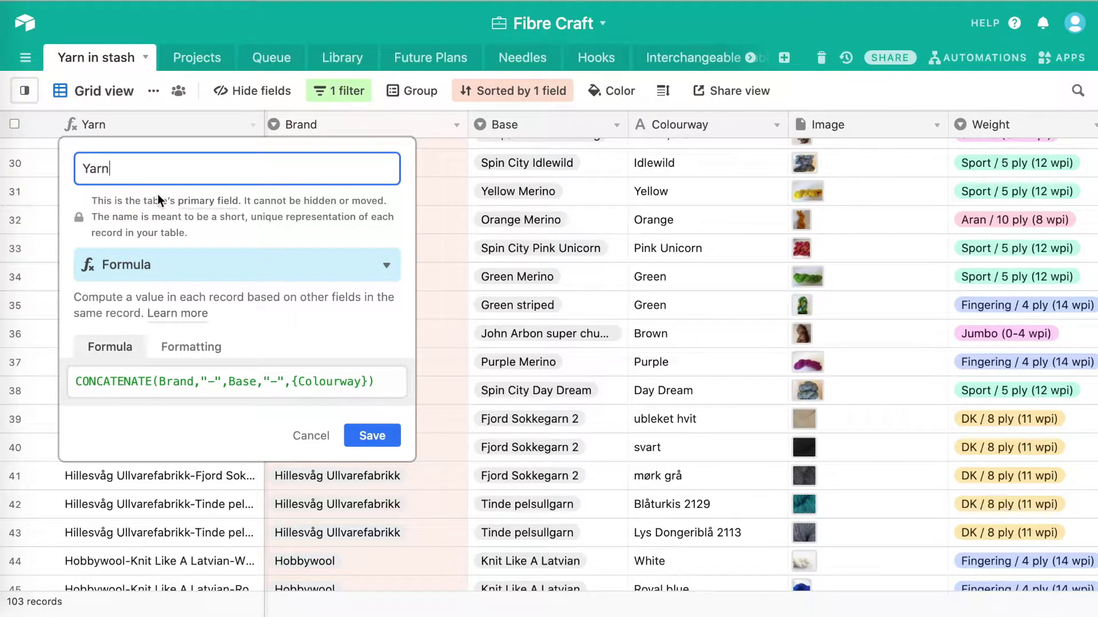
pyautogui.moveTo(76, 384); pyautogui.dragTo(151, 382)
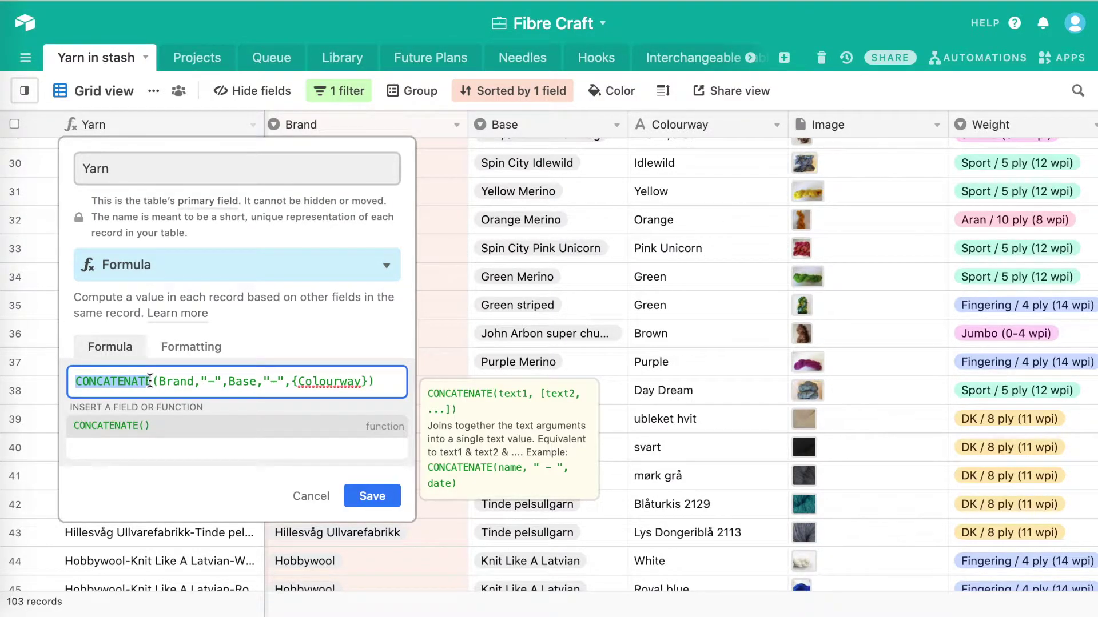
pyautogui.click(159, 382)
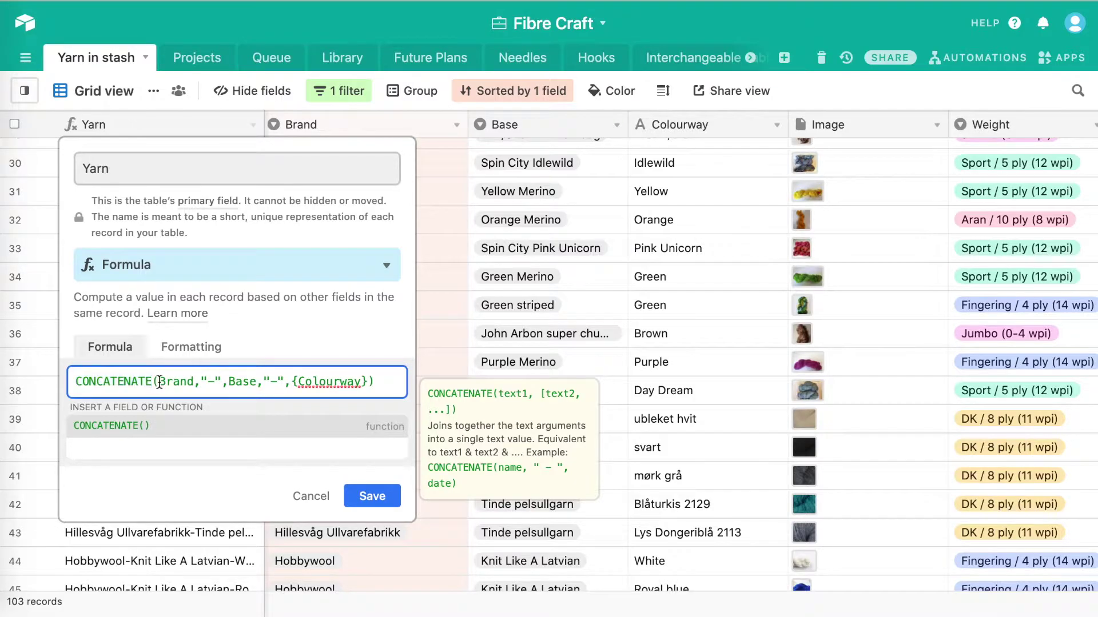
pyautogui.moveTo(160, 383); pyautogui.dragTo(195, 382)
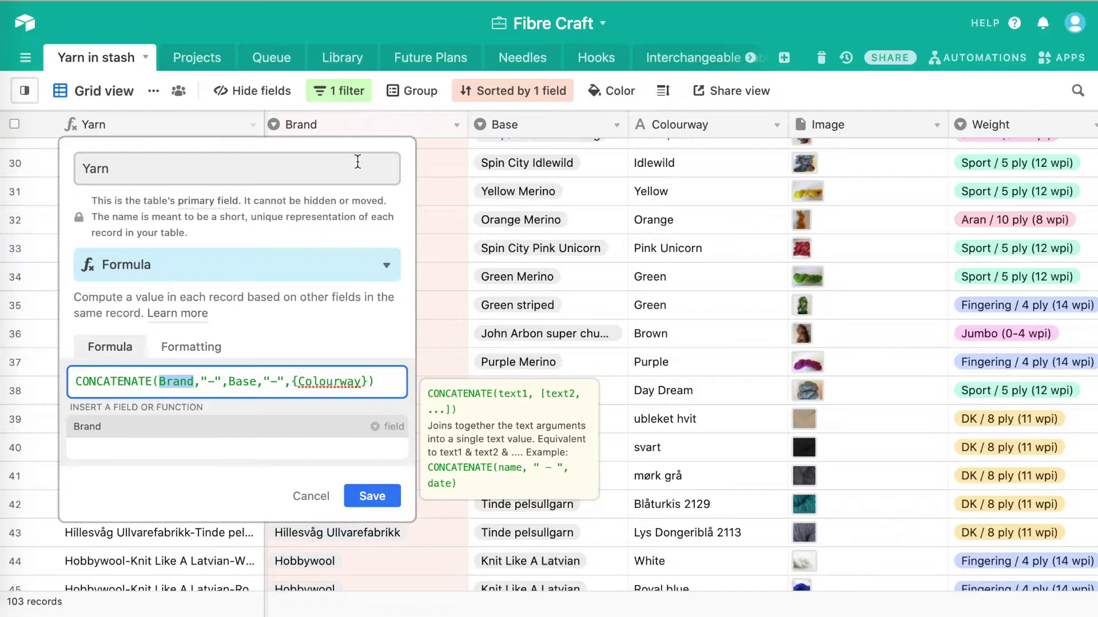
pyautogui.moveTo(207, 382); pyautogui.dragTo(255, 384)
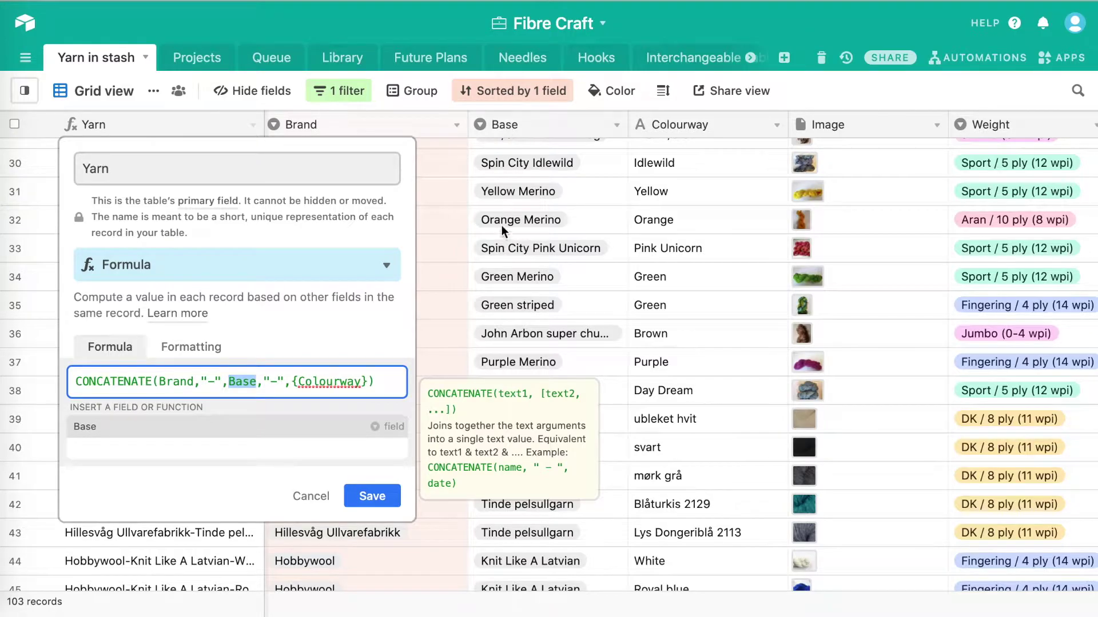
pyautogui.moveTo(269, 382); pyautogui.dragTo(363, 381)
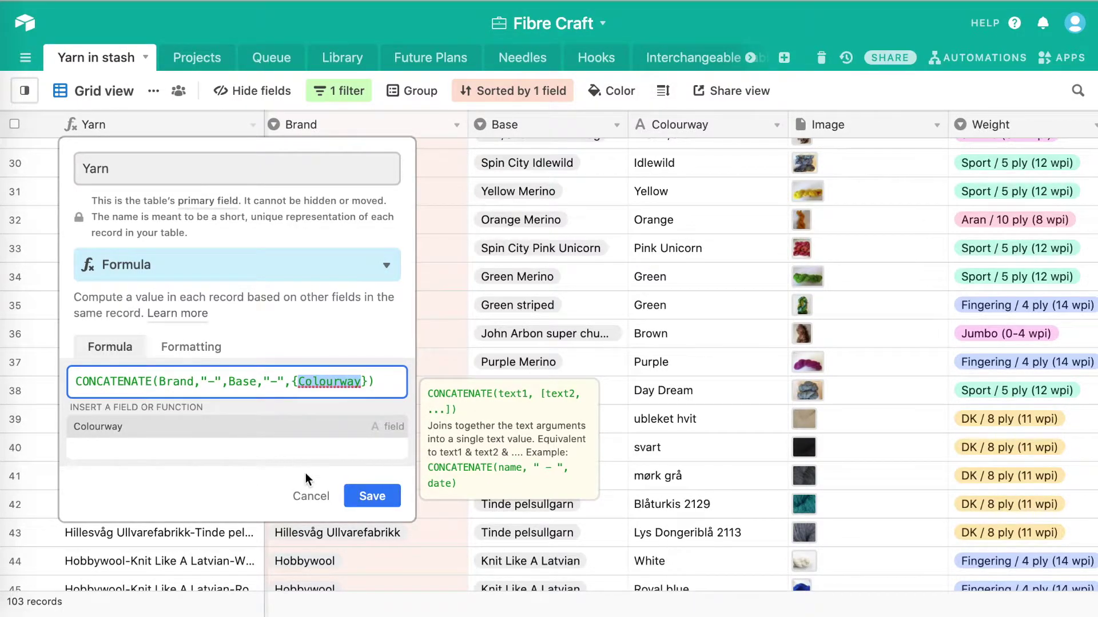
pyautogui.click(304, 497)
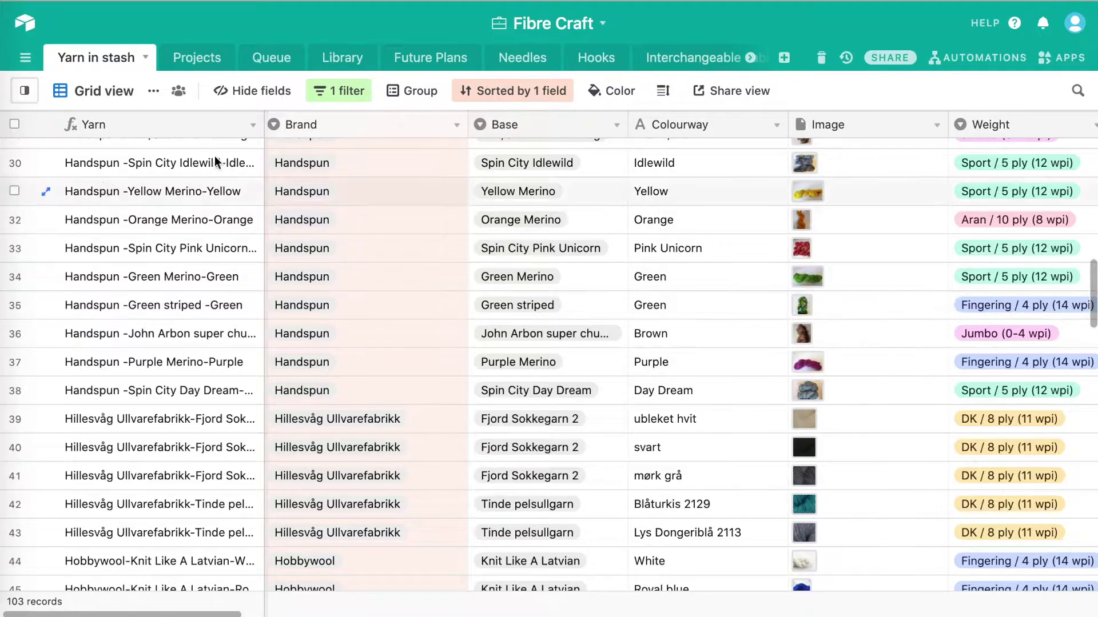
# - Widen the Yarn column enough to read the full combined names and compare them with the Brand, Base and Colourway fields
pyautogui.moveTo(263, 126); pyautogui.dragTo(430, 149)
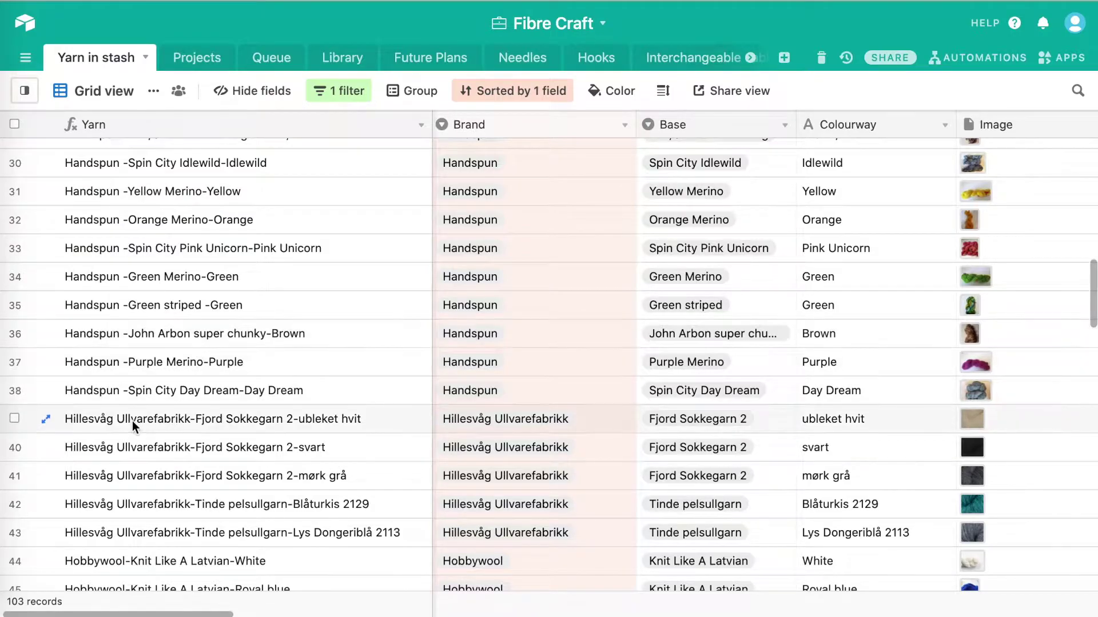
pyautogui.scroll(5, 132, 422)
pyautogui.hscroll(1, 132, 422)
pyautogui.scroll(3, 132, 422)
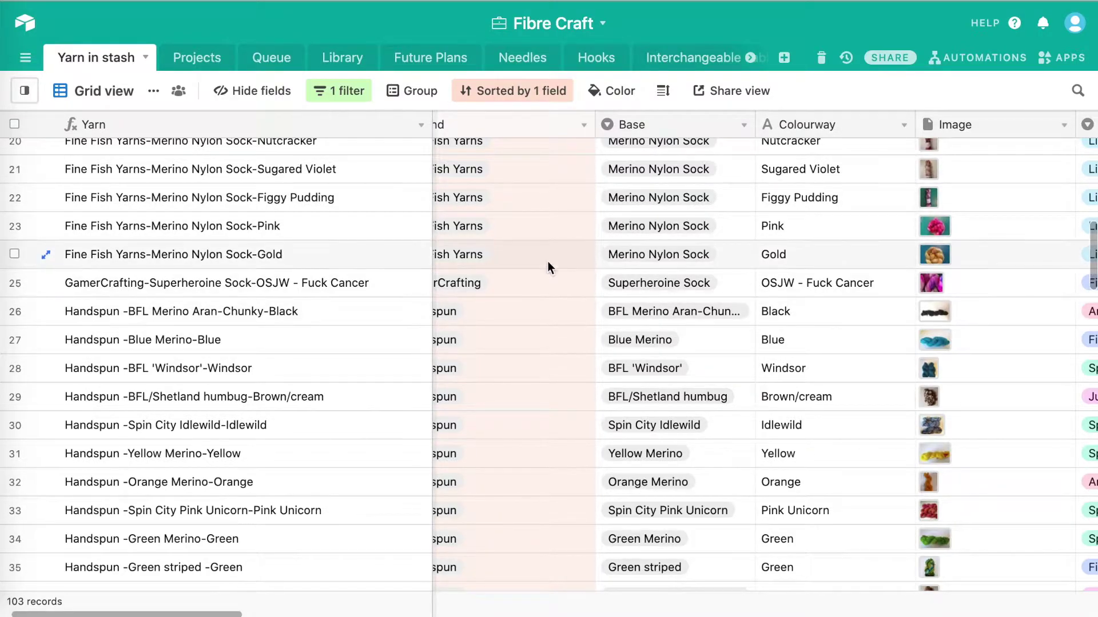
pyautogui.hscroll(-1, 547, 262)
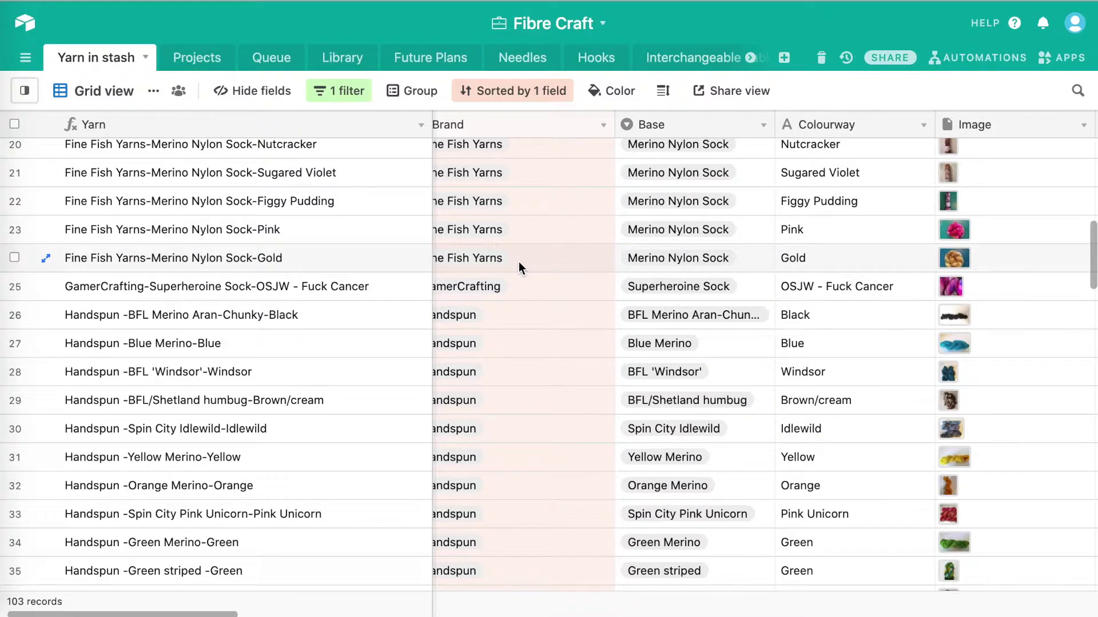
pyautogui.hscroll(-1, 520, 262)
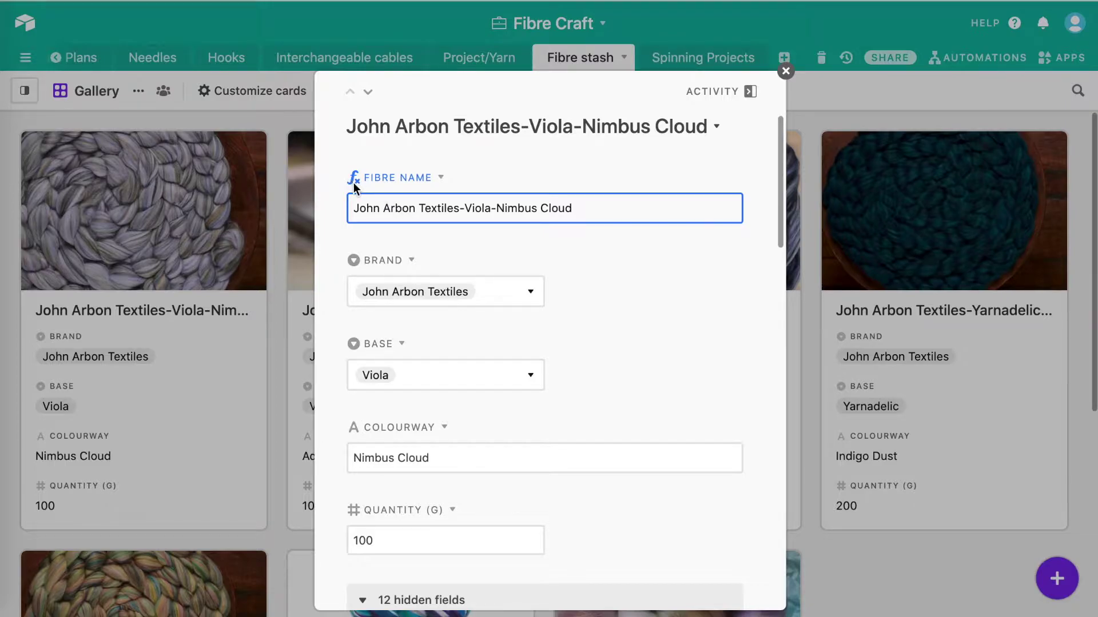
# - Examine the Fibre Name field's formula from the Nimbus Cloud fibre record, then close the record without changing anything
pyautogui.click(440, 178)
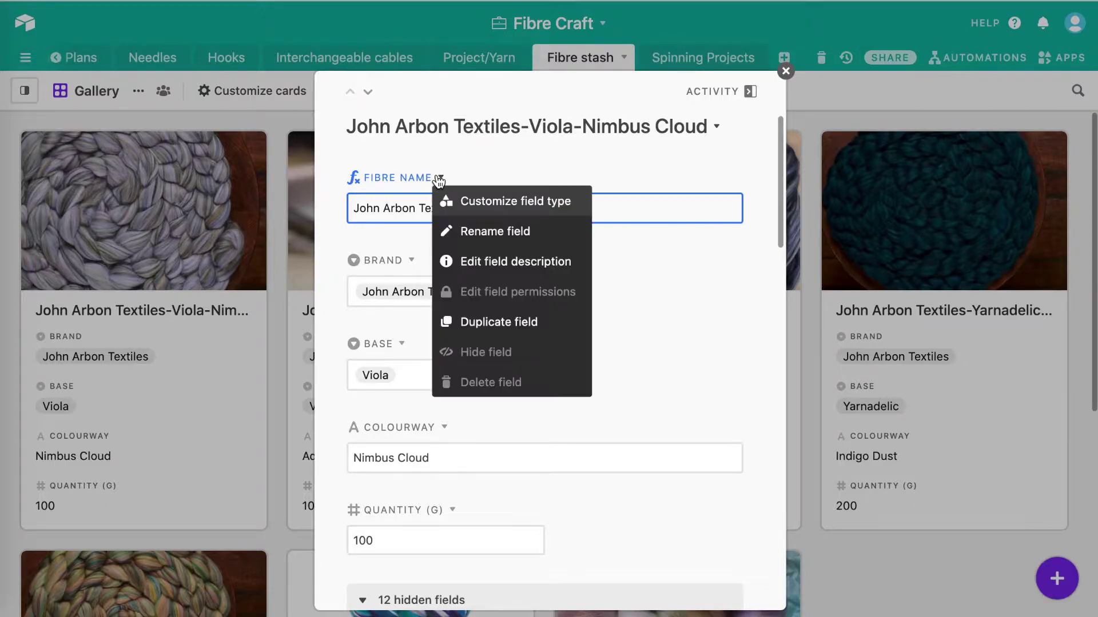
pyautogui.click(480, 207)
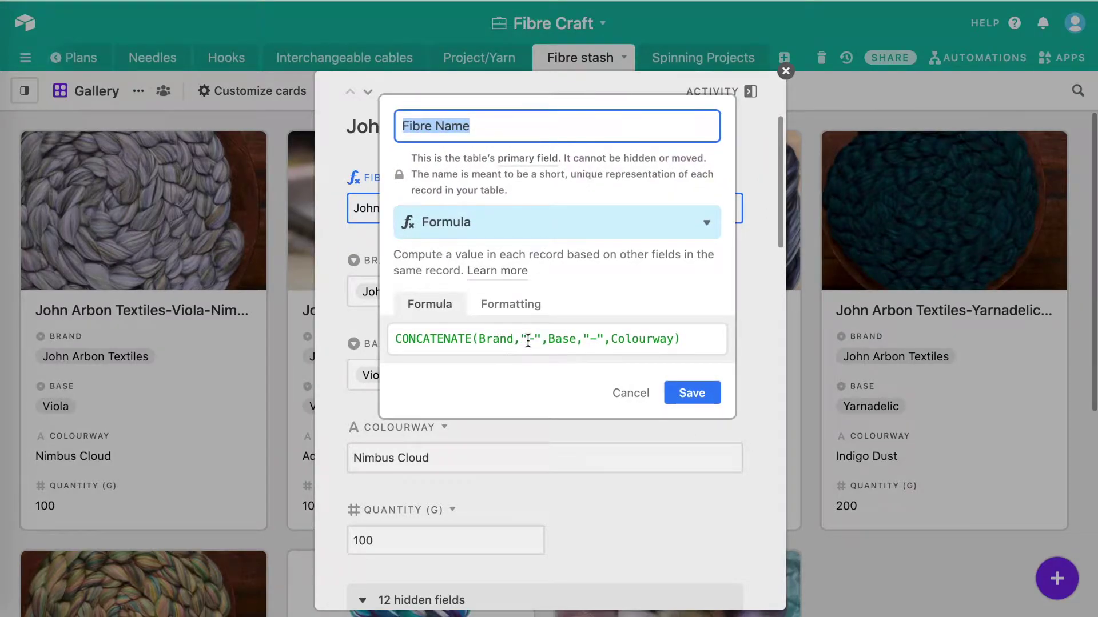
pyautogui.click(632, 392)
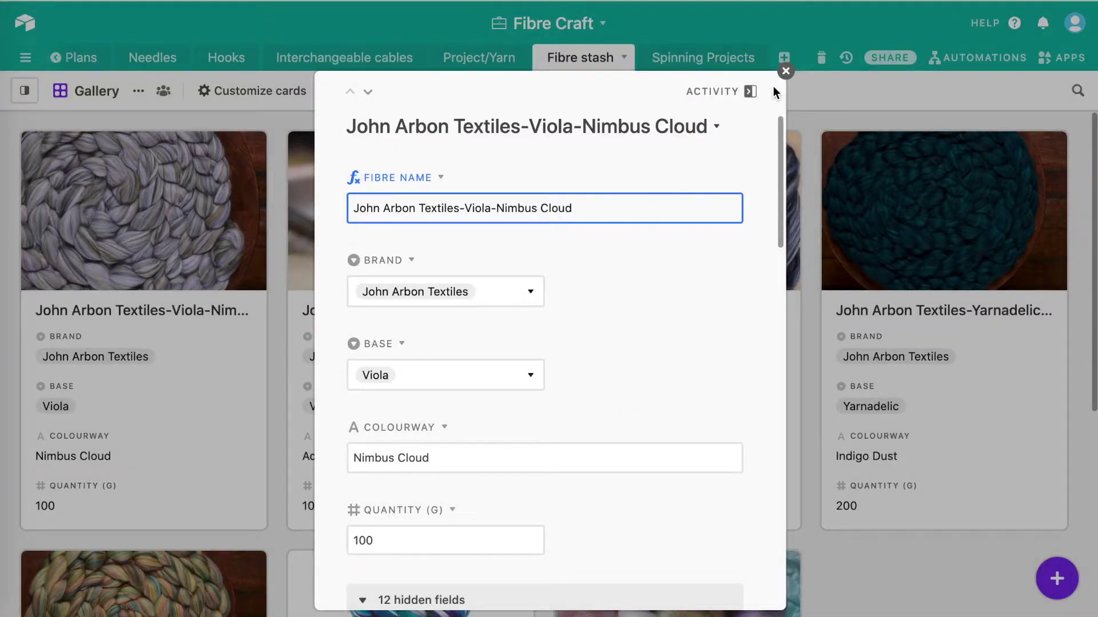
pyautogui.click(785, 71)
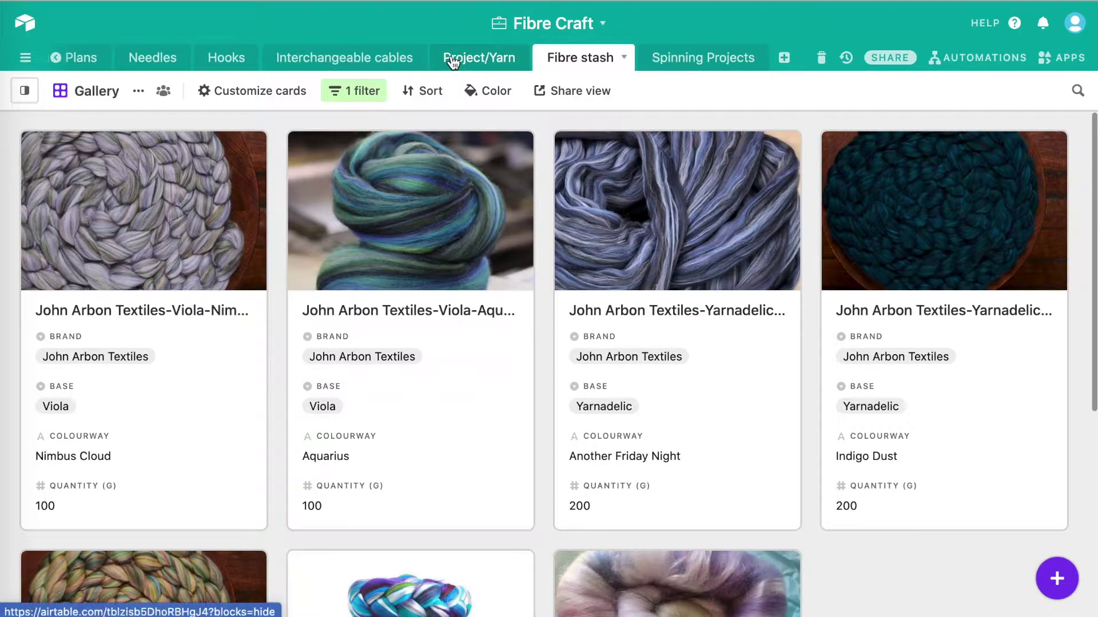
# - Examine the formula behind the Name field in the Project/Yarn table and leave its settings without saving
pyautogui.click(452, 61)
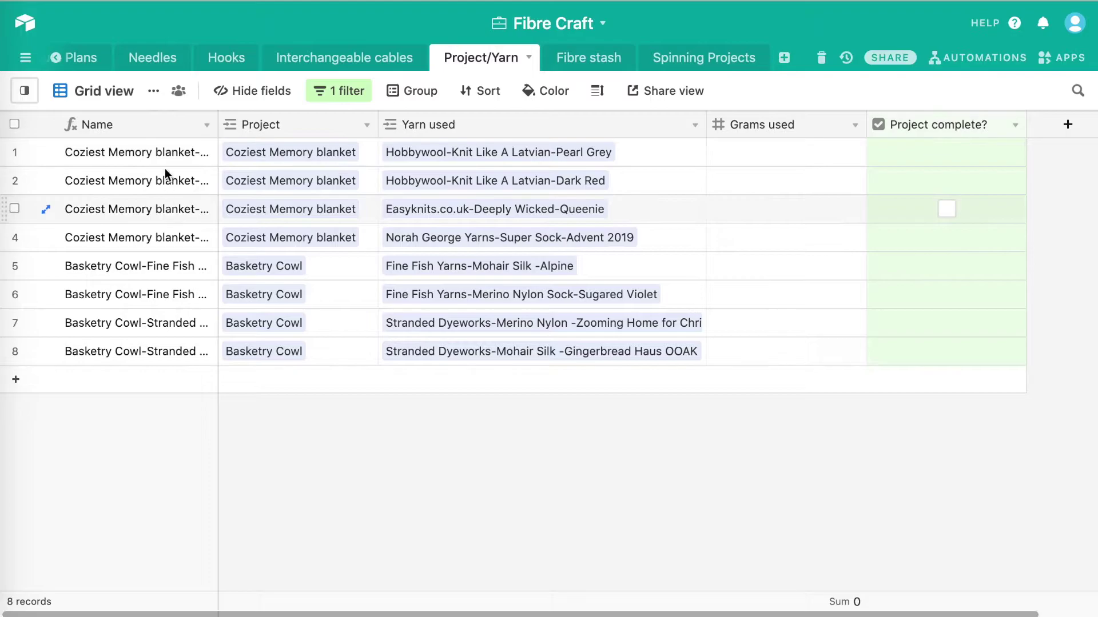
pyautogui.click(204, 128)
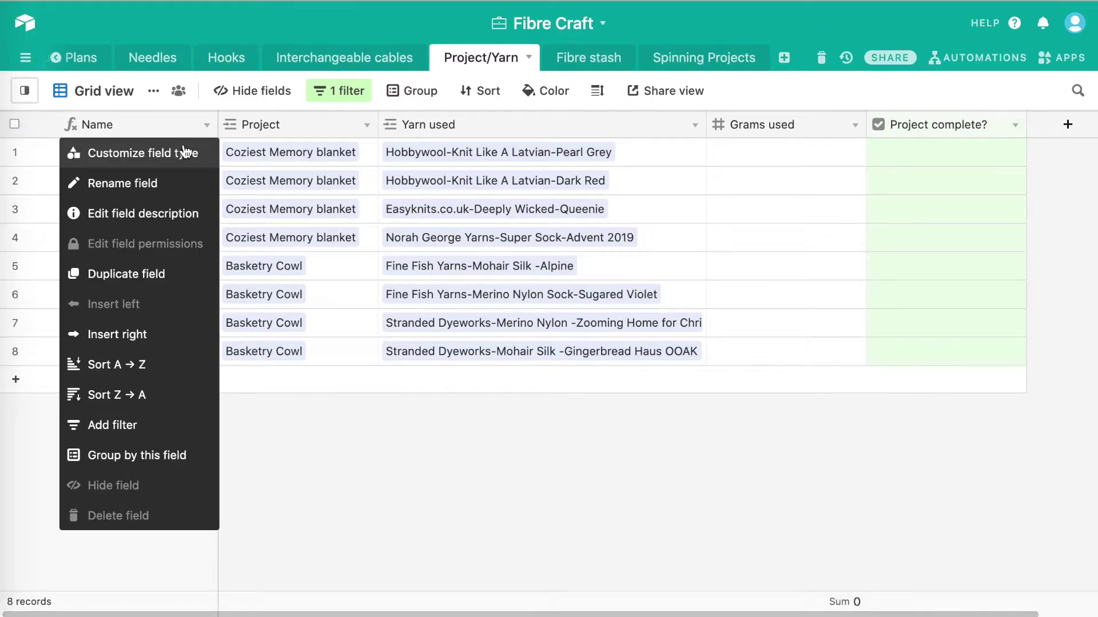
pyautogui.click(183, 154)
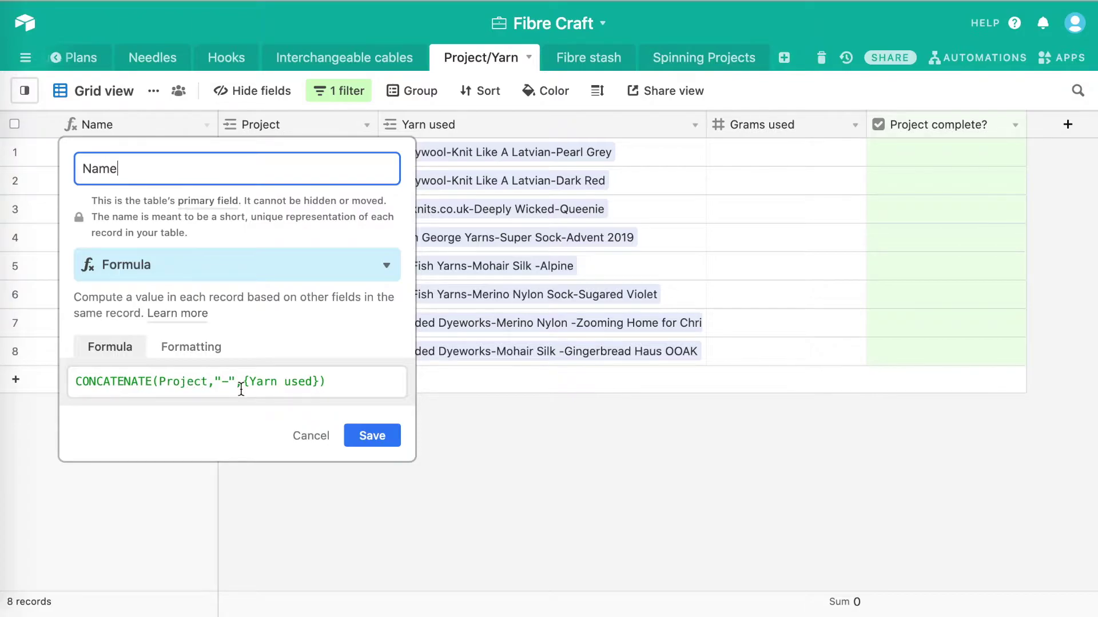
pyautogui.click(311, 436)
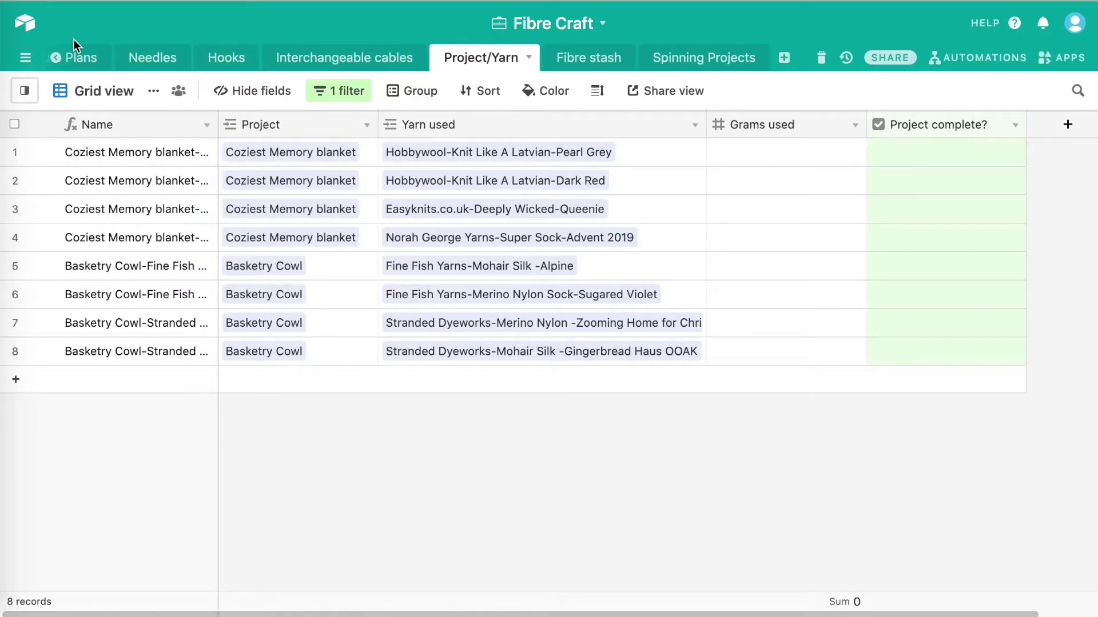
# - Return to the Yarn in stash table and narrow the Yarn column so more fields fit beside it
pyautogui.hscroll(-5, 172, 70)
pyautogui.click(91, 65)
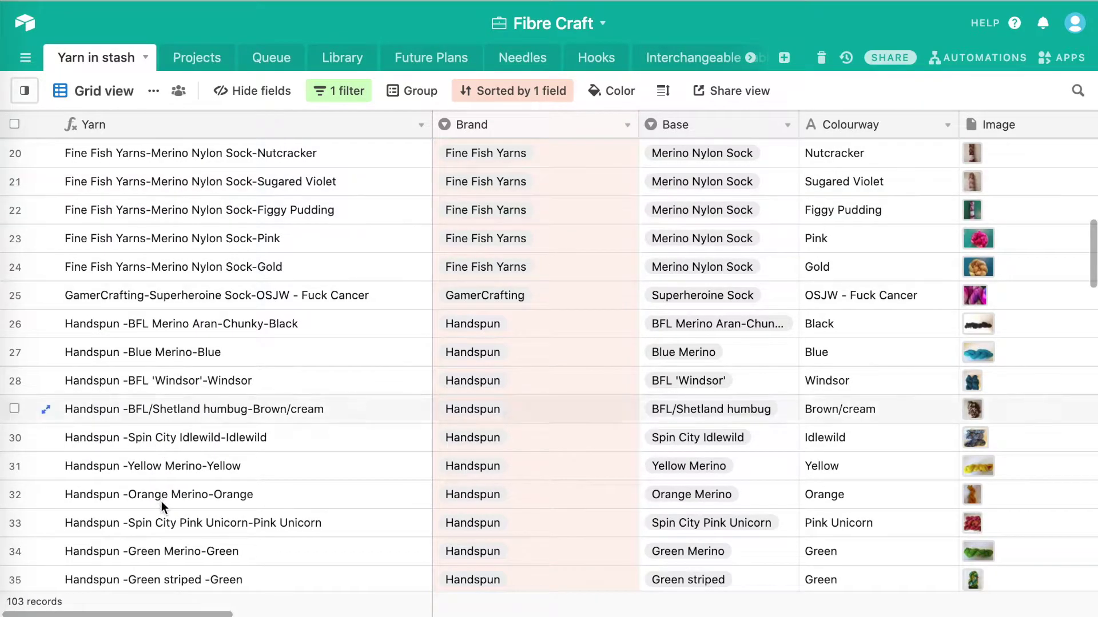
pyautogui.moveTo(433, 122); pyautogui.dragTo(218, 120)
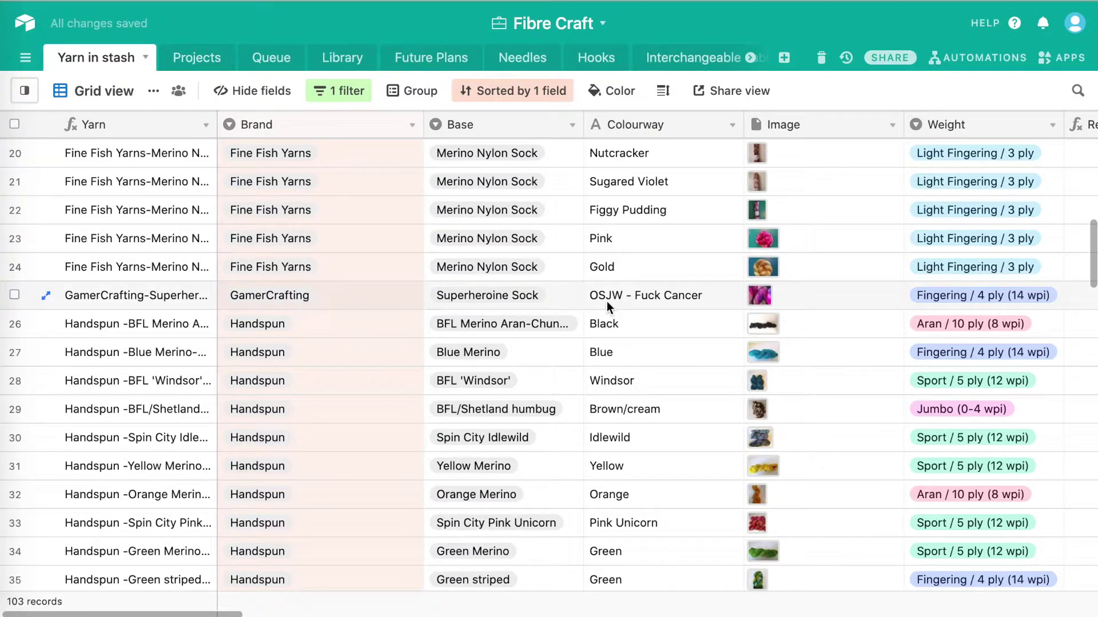
# - Open the Yarn Status field's formula in the Yarn in stash table and look over its nested IF structure
pyautogui.hscroll(15, 765, 173)
pyautogui.scroll(3, 765, 173)
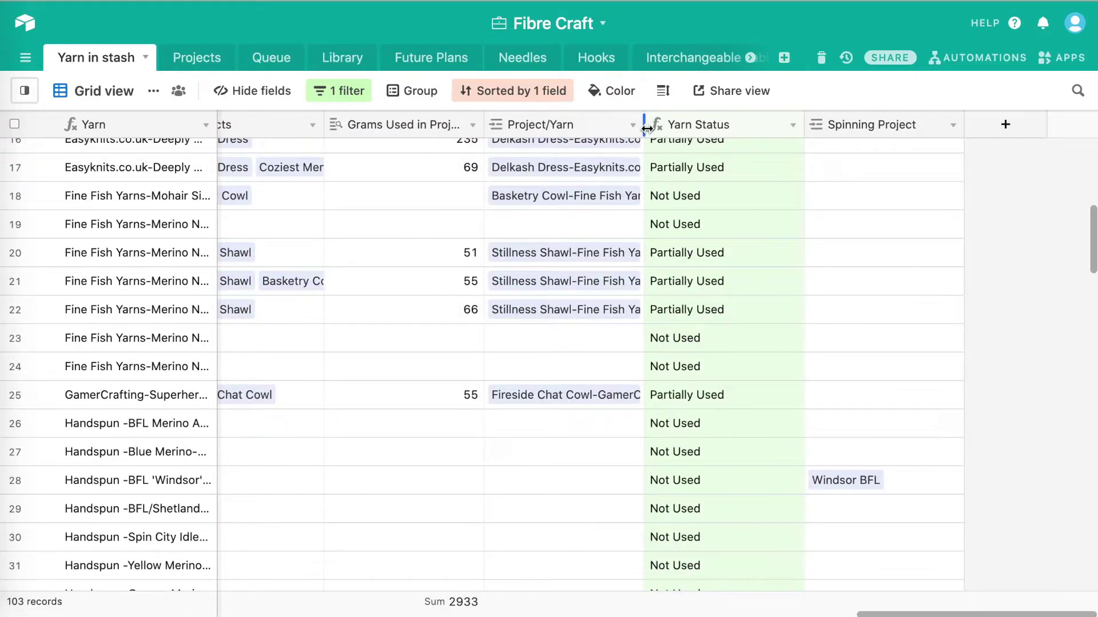
pyautogui.click(793, 125)
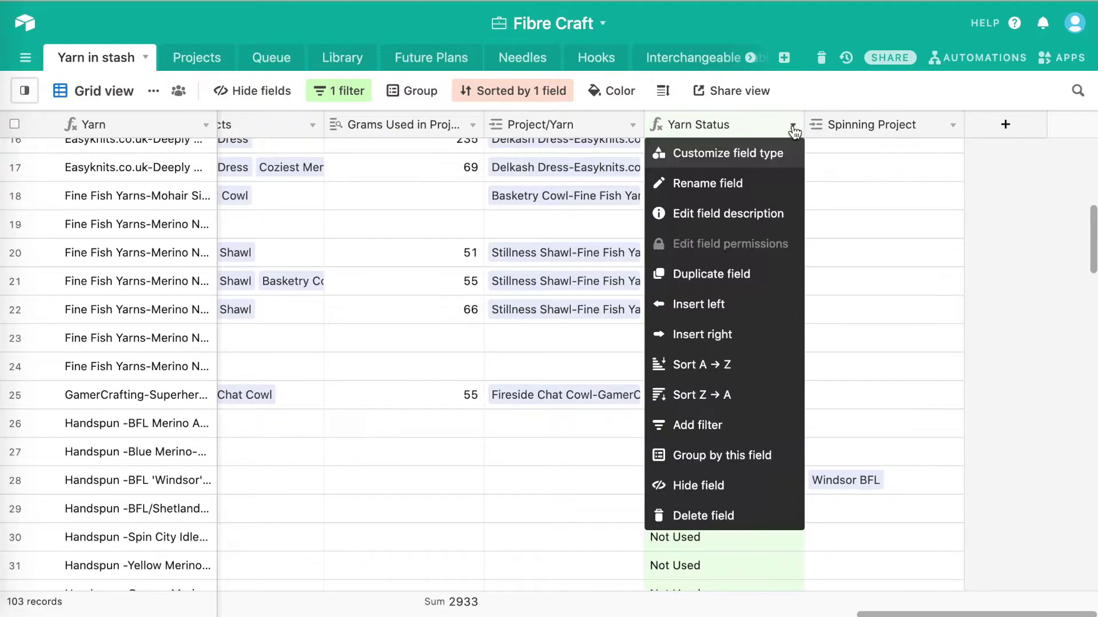
pyautogui.click(745, 153)
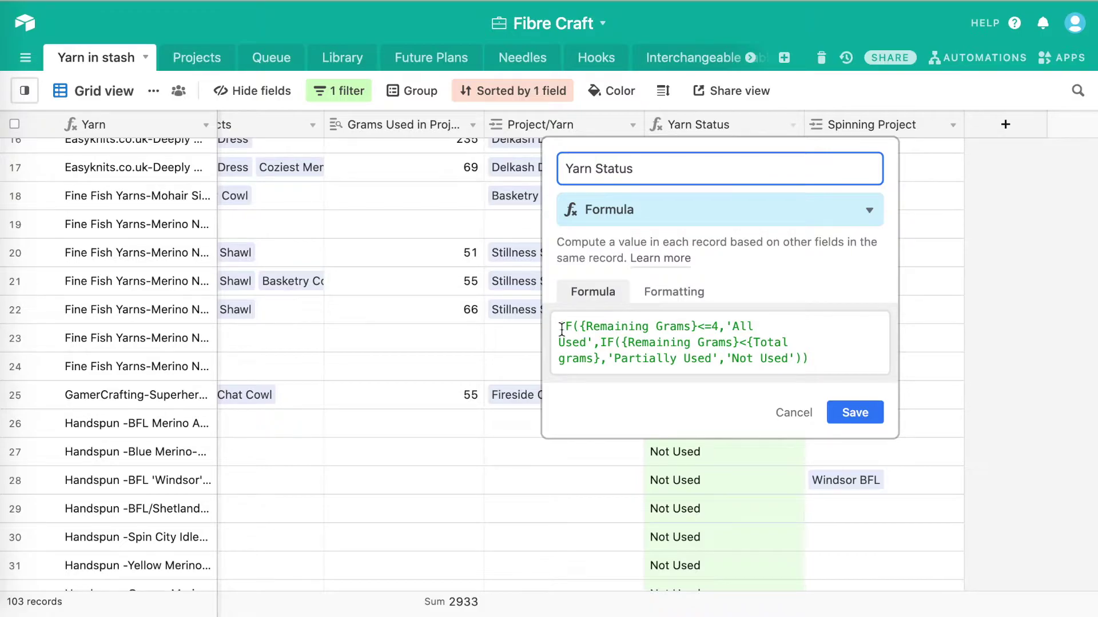
pyautogui.moveTo(585, 327); pyautogui.dragTo(596, 358)
pyautogui.click(749, 350)
pyautogui.moveTo(750, 350); pyautogui.dragTo(796, 357)
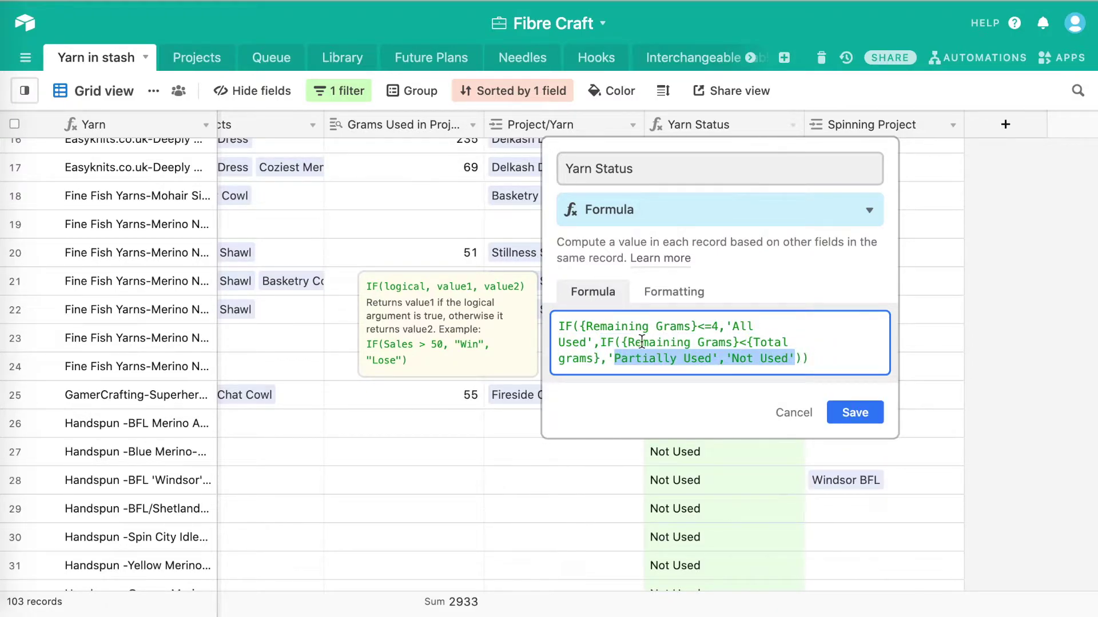
# - Trace the Yarn Status formula's three outcomes in order: 'All Used', 'Partially Used' and 'Not Used'
pyautogui.click(593, 327)
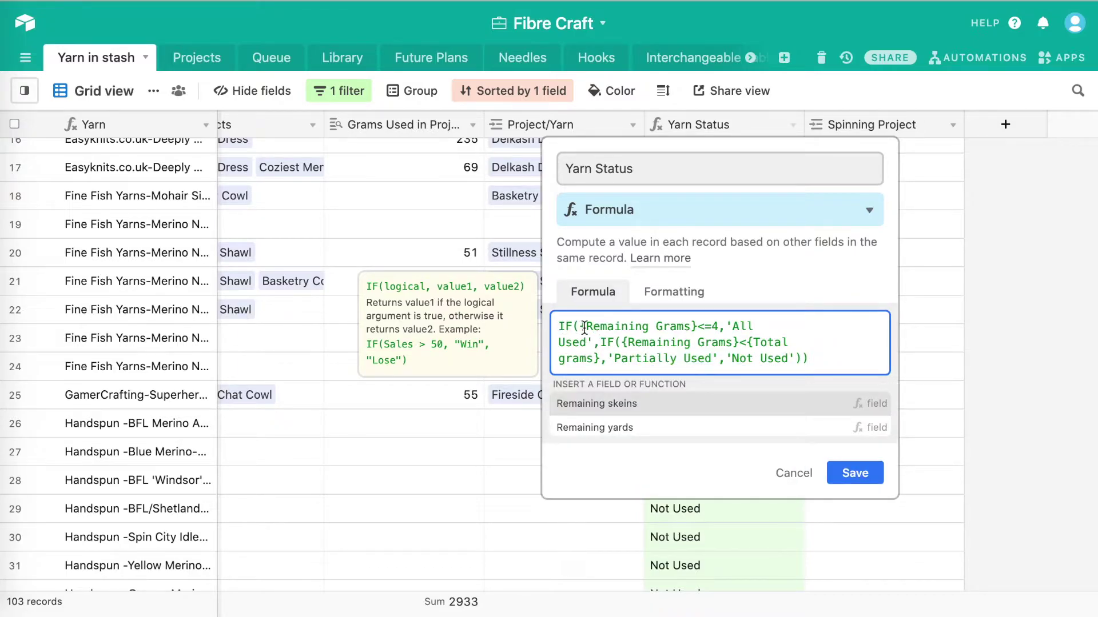
pyautogui.moveTo(584, 328)
pyautogui.mouseDown()
pyautogui.moveTo(740, 326)
pyautogui.moveTo(606, 359)
pyautogui.moveTo(585, 343)
pyautogui.mouseUp()
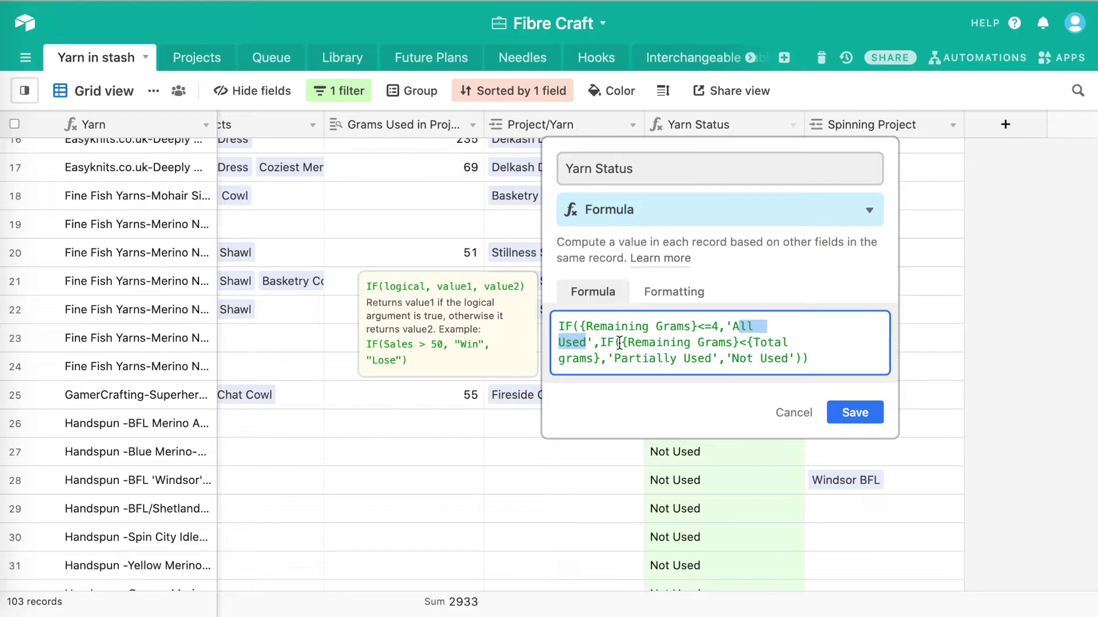
pyautogui.moveTo(626, 343); pyautogui.dragTo(712, 361)
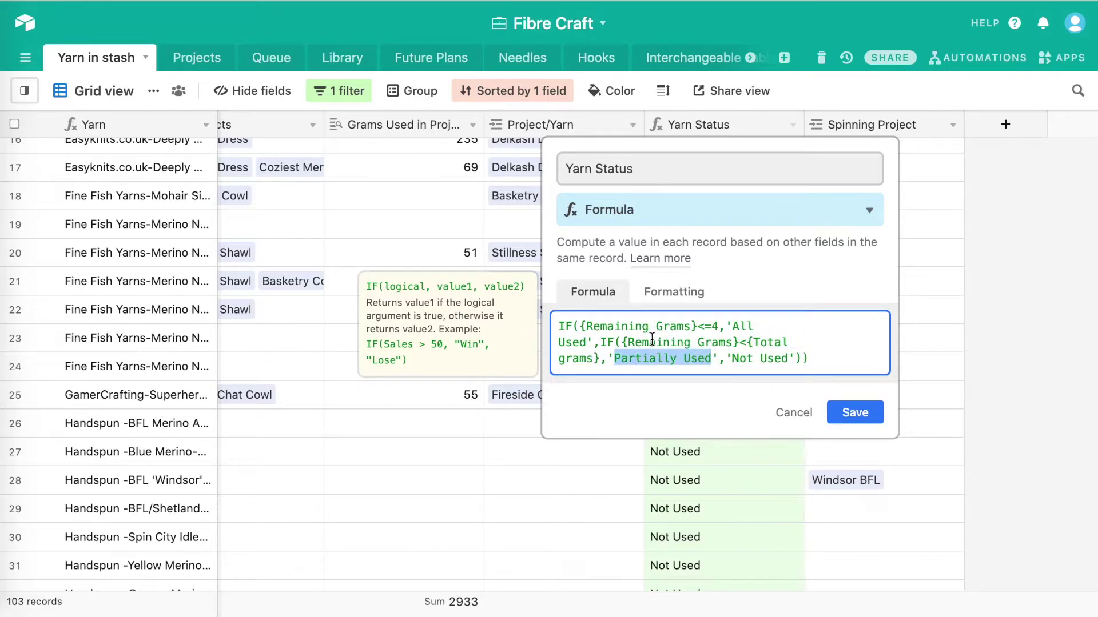
pyautogui.moveTo(731, 363); pyautogui.dragTo(784, 362)
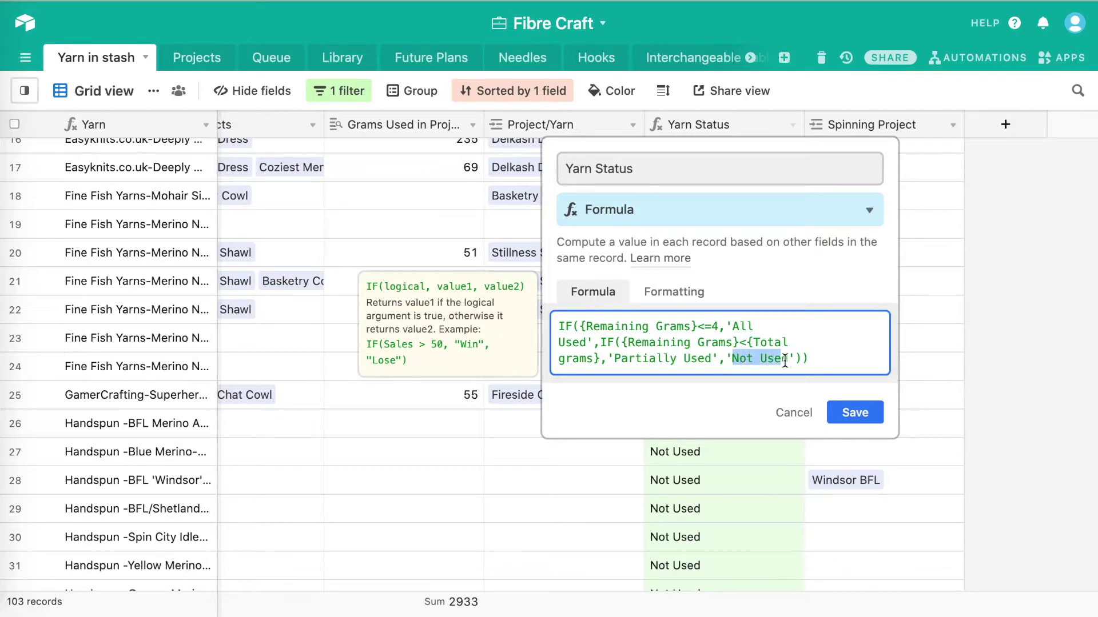
pyautogui.click(829, 351)
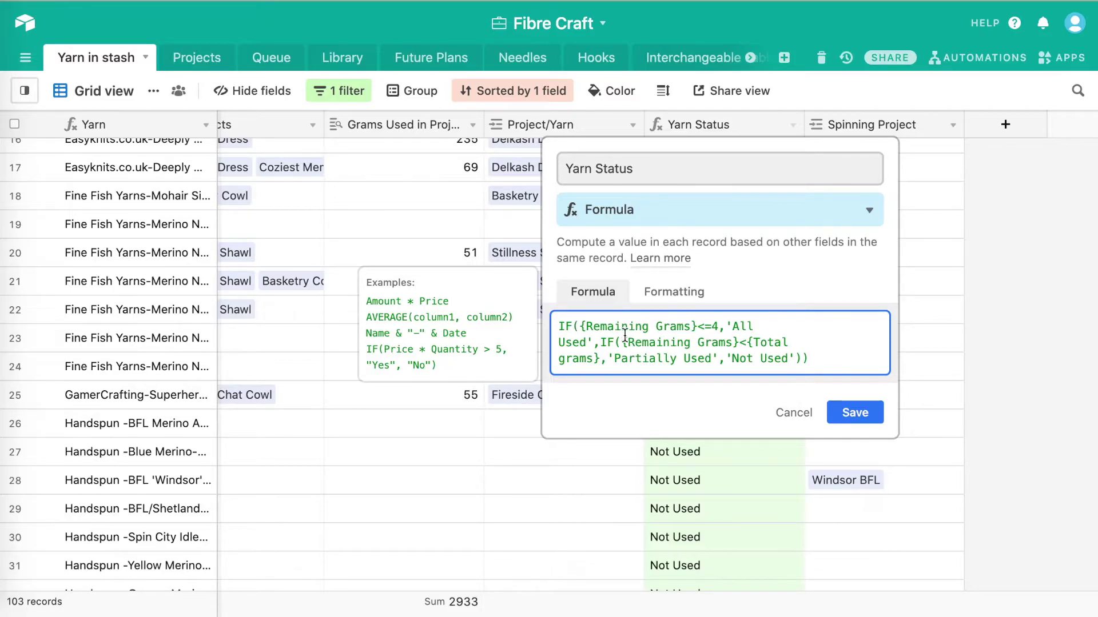
# - Examine the formula's first condition, comparing Remaining Grams with the threshold, together with its 'All Used' result and the separators around it
pyautogui.moveTo(626, 338); pyautogui.dragTo(716, 356)
pyautogui.click(608, 326)
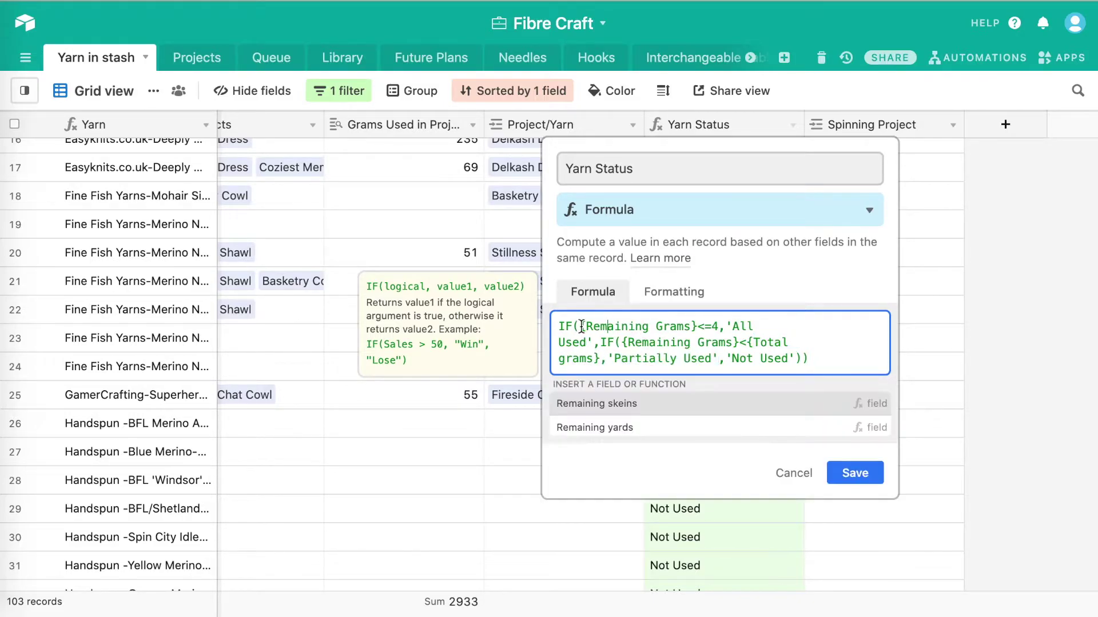
pyautogui.moveTo(582, 326); pyautogui.dragTo(719, 326)
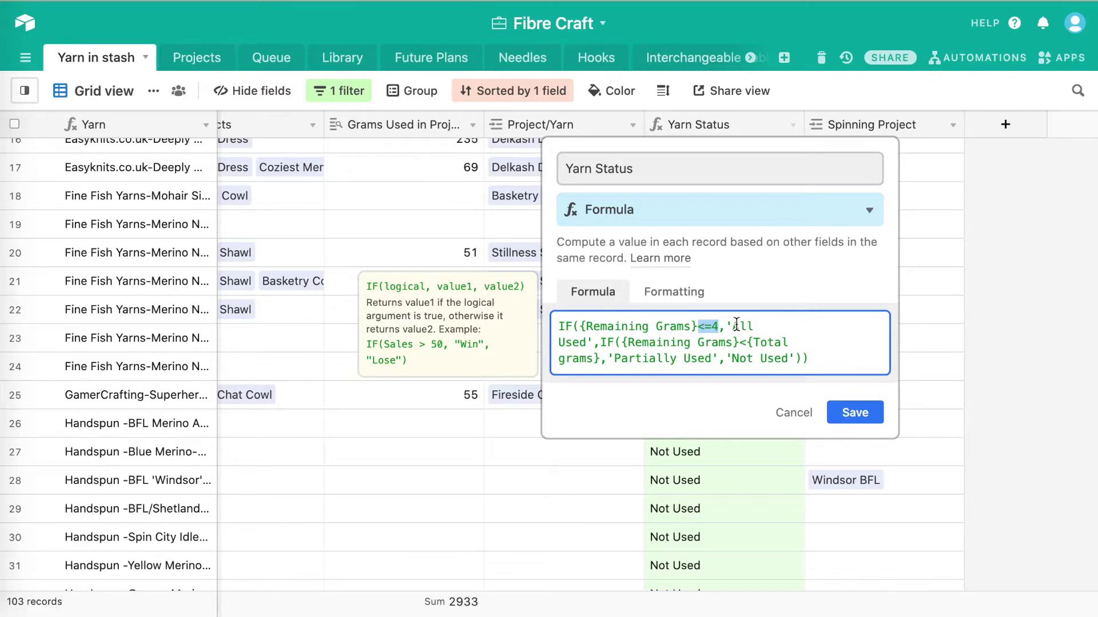
pyautogui.moveTo(733, 326); pyautogui.dragTo(588, 341)
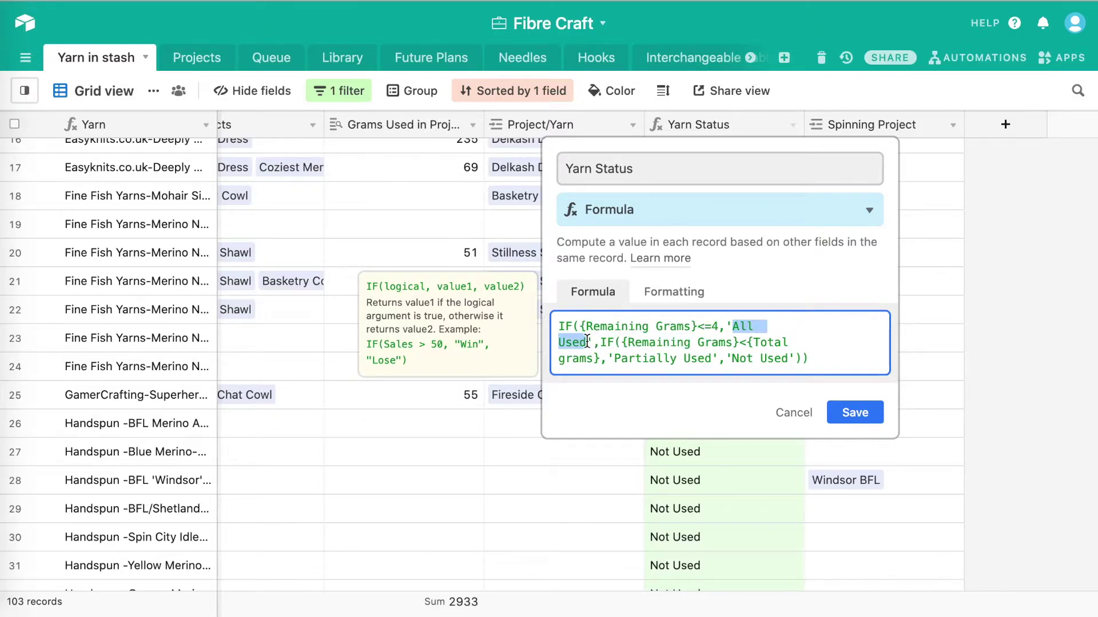
pyautogui.click(587, 342)
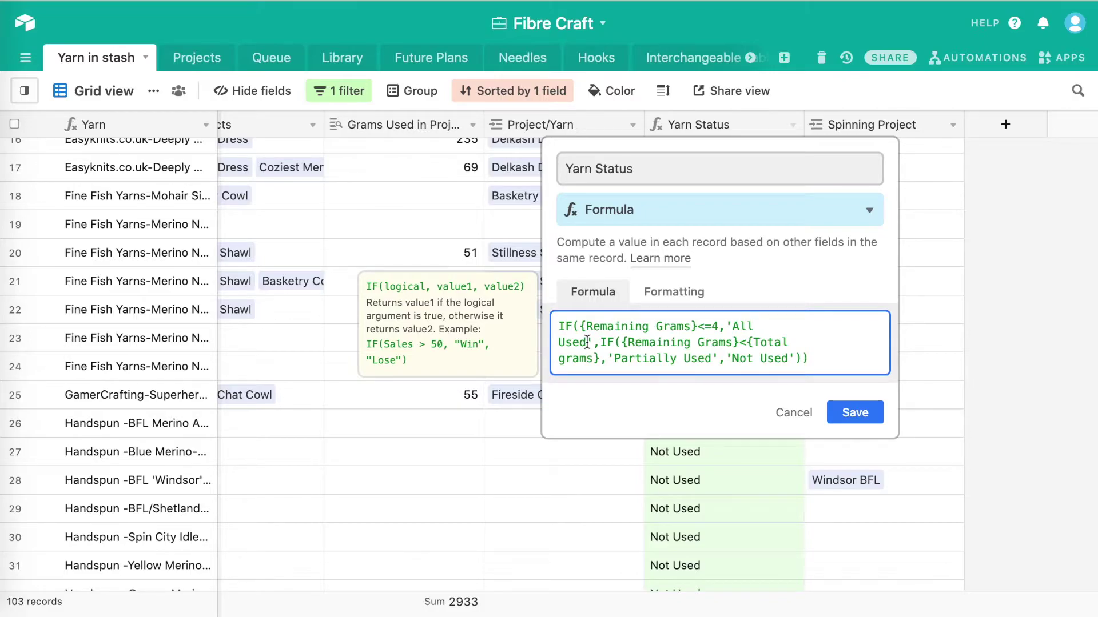
pyautogui.moveTo(734, 326); pyautogui.dragTo(684, 327)
pyautogui.moveTo(613, 342); pyautogui.dragTo(587, 341)
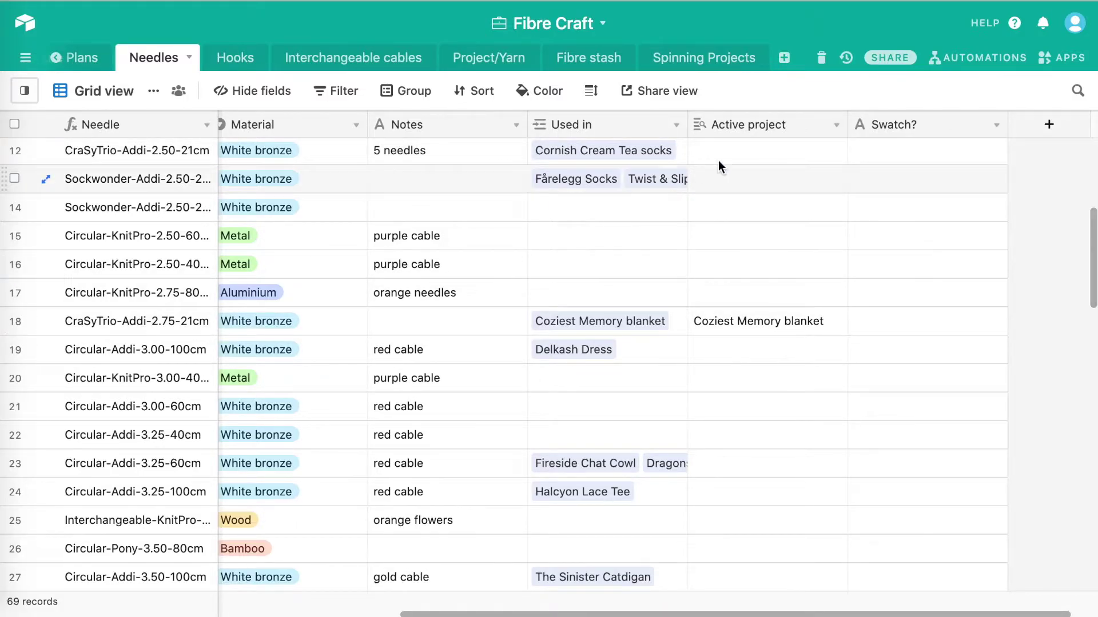
# - Open the field type settings of the Active project field in the Needles table
pyautogui.click(836, 125)
pyautogui.click(778, 154)
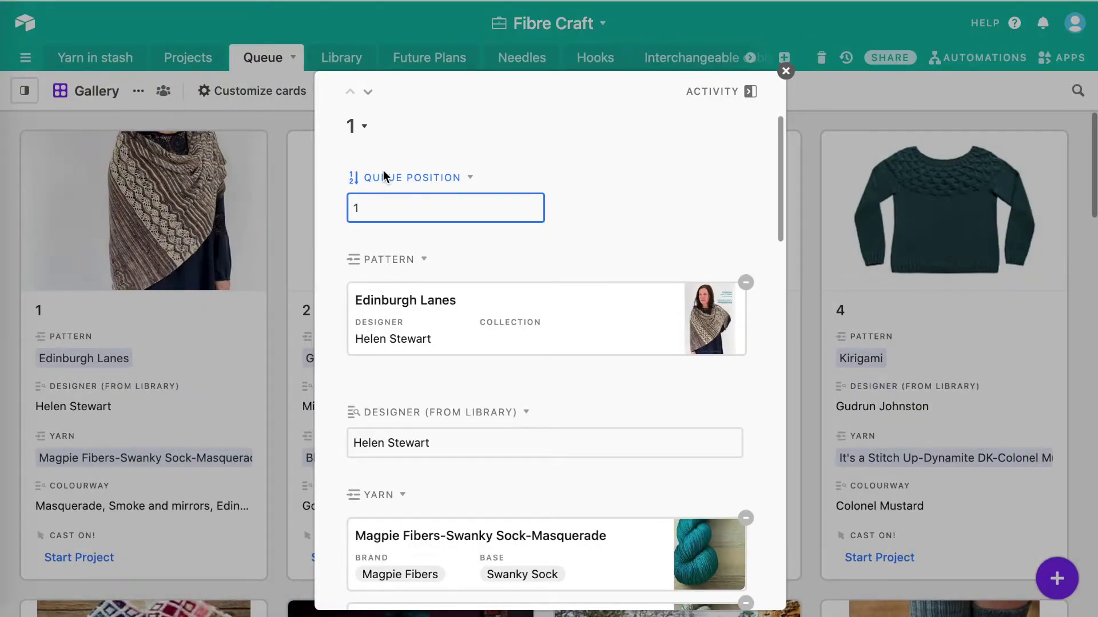
# - Configure the Pattern field in queue record 1 as a link to records in the Library table
pyautogui.scroll(-2, 383, 170)
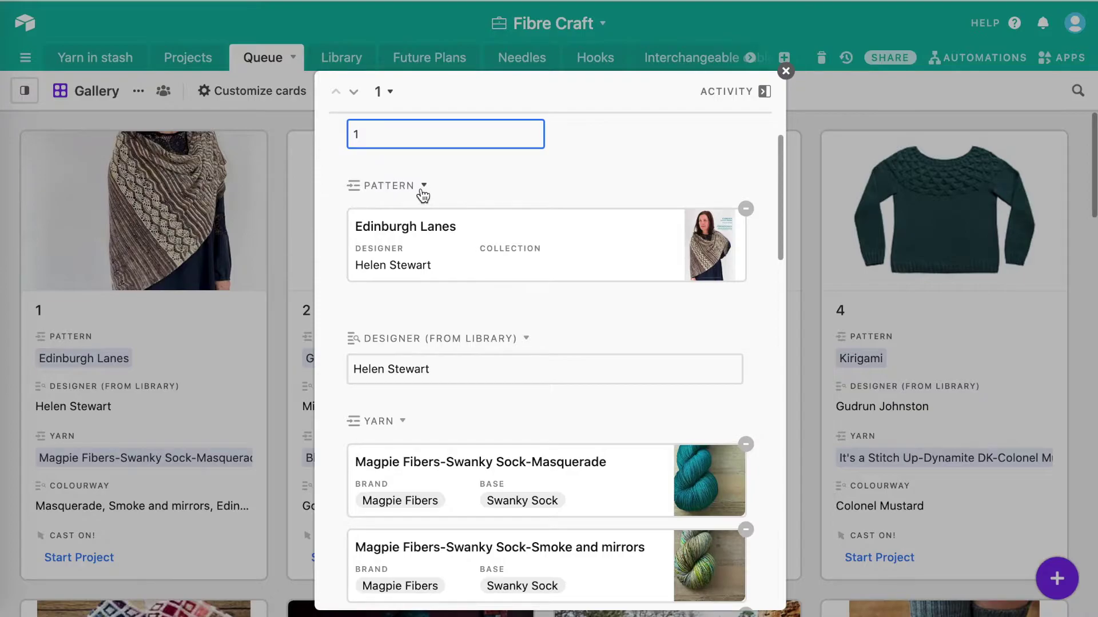
pyautogui.click(423, 185)
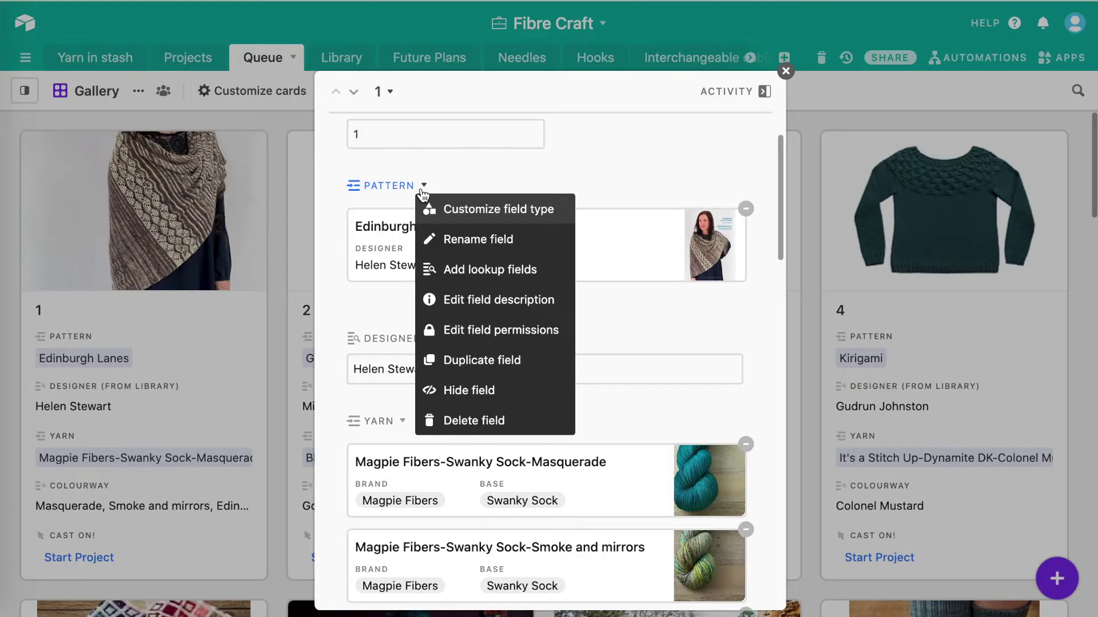
pyautogui.click(490, 208)
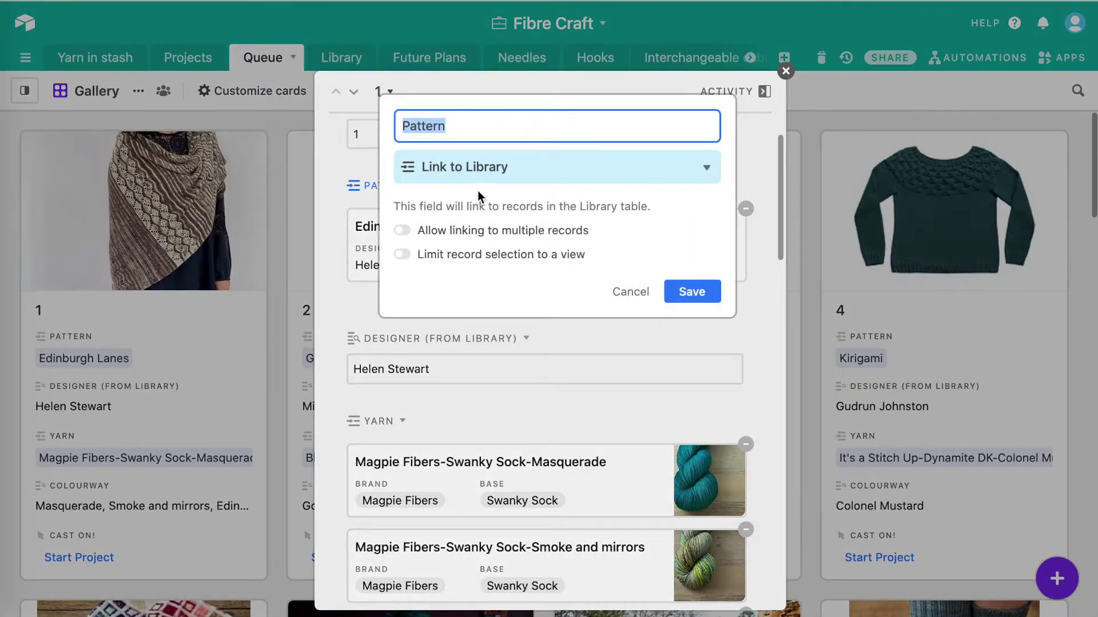
pyautogui.click(439, 171)
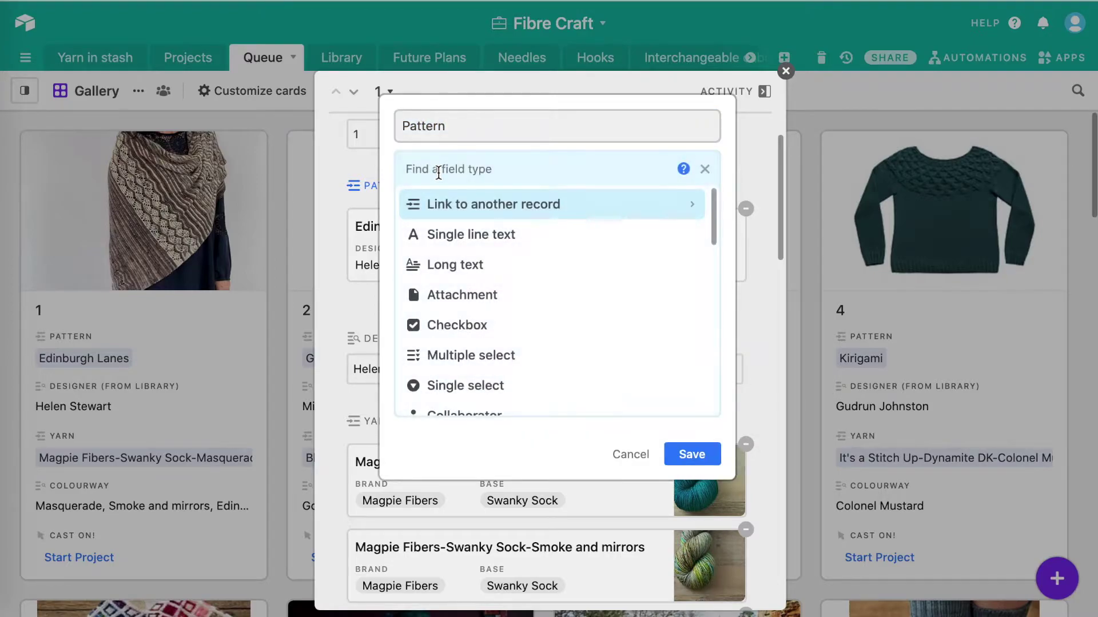
pyautogui.click(472, 210)
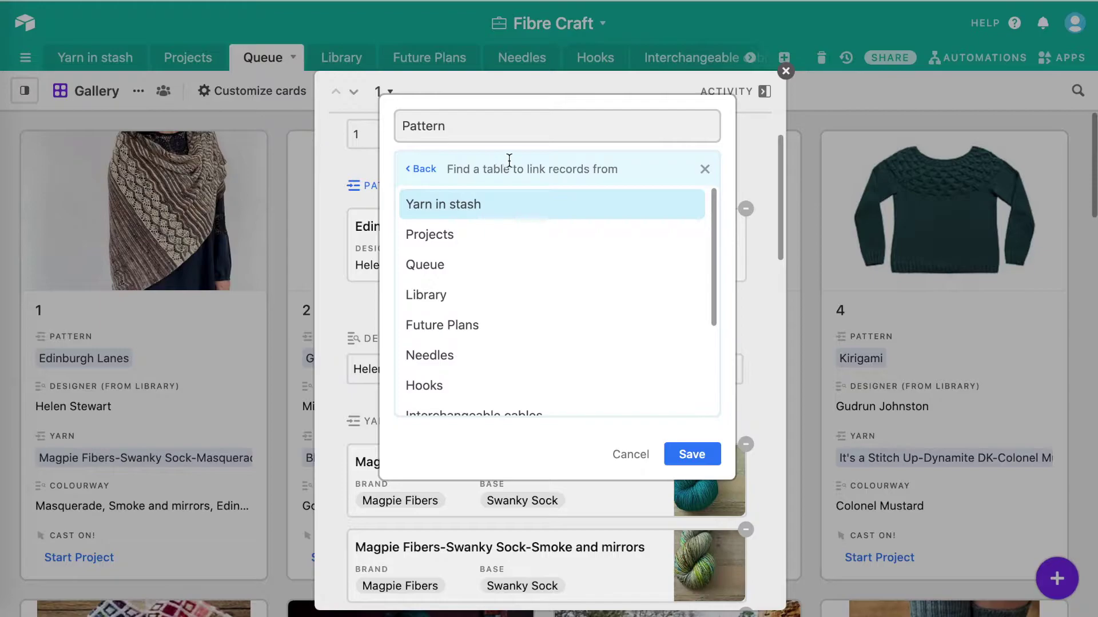
pyautogui.click(416, 307)
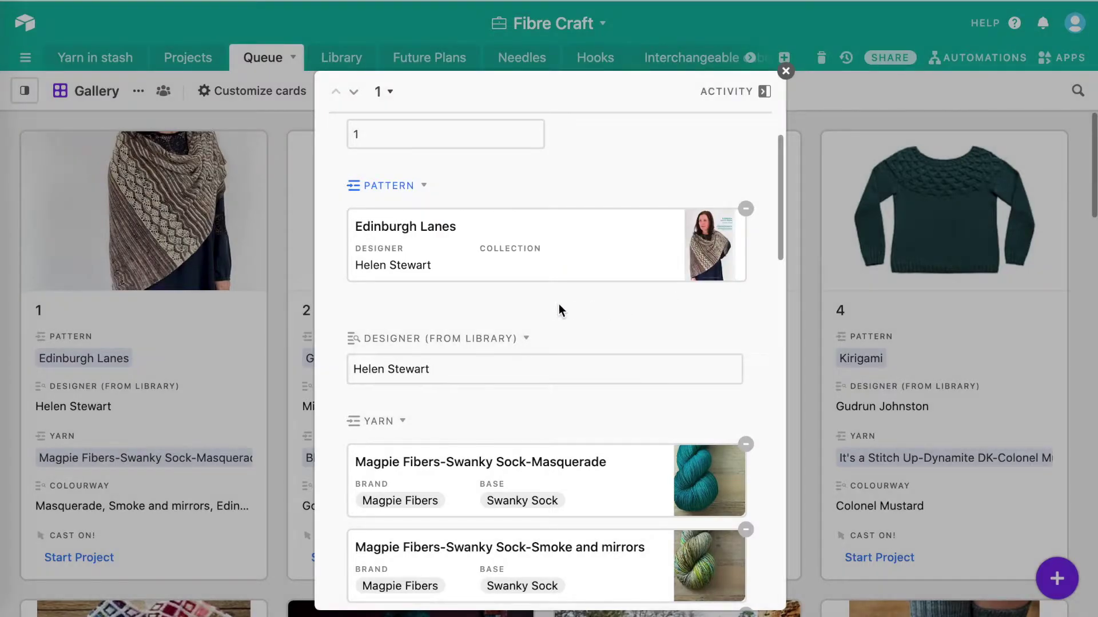
# - Configure the Designer (from Library) field as a Lookup of Designer through the Pattern link and save it
pyautogui.scroll(-2, 551, 309)
pyautogui.scroll(-5, 551, 309)
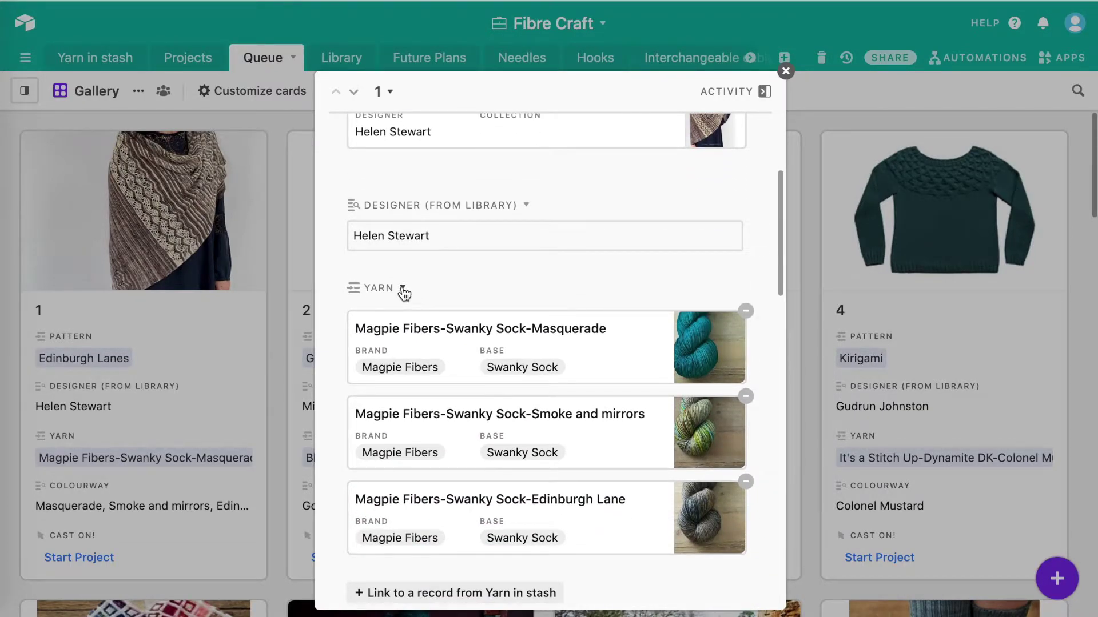
pyautogui.click(523, 206)
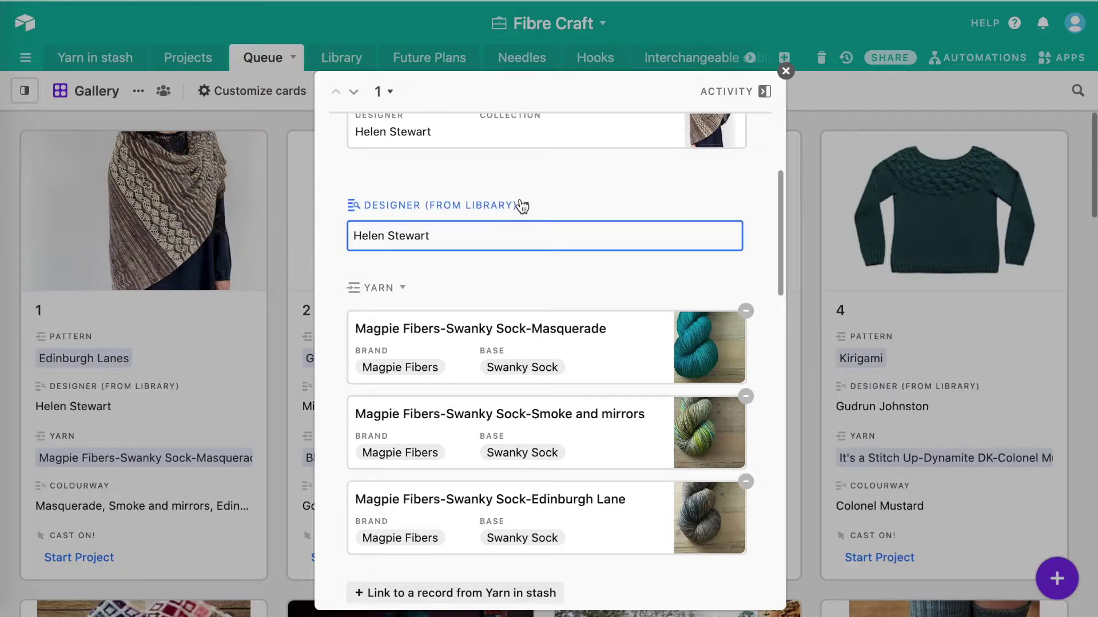
pyautogui.click(566, 232)
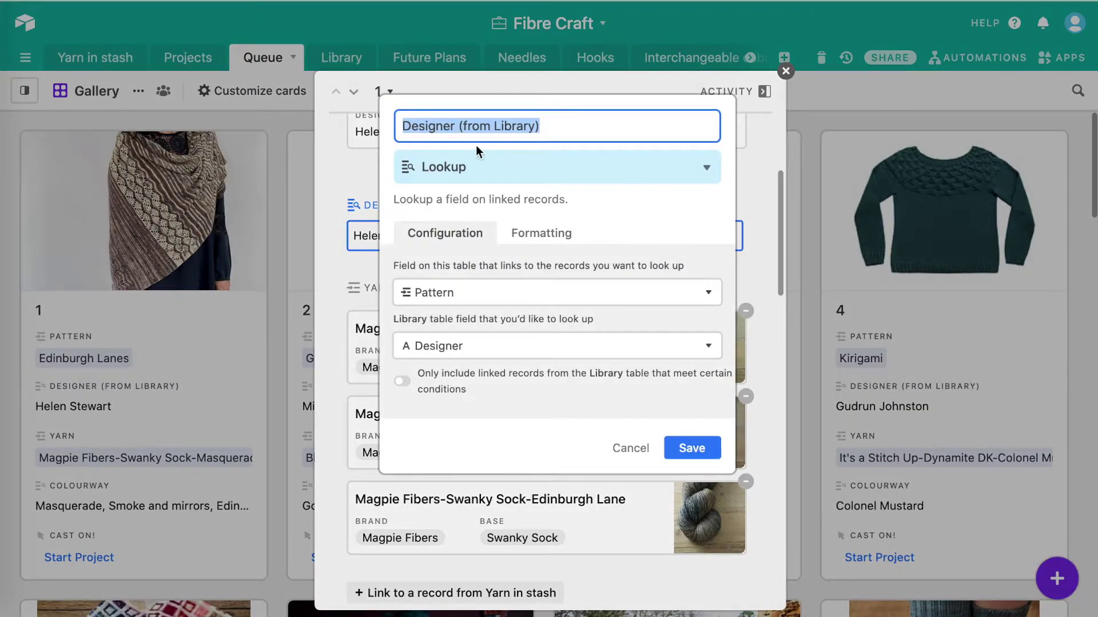
pyautogui.click(441, 167)
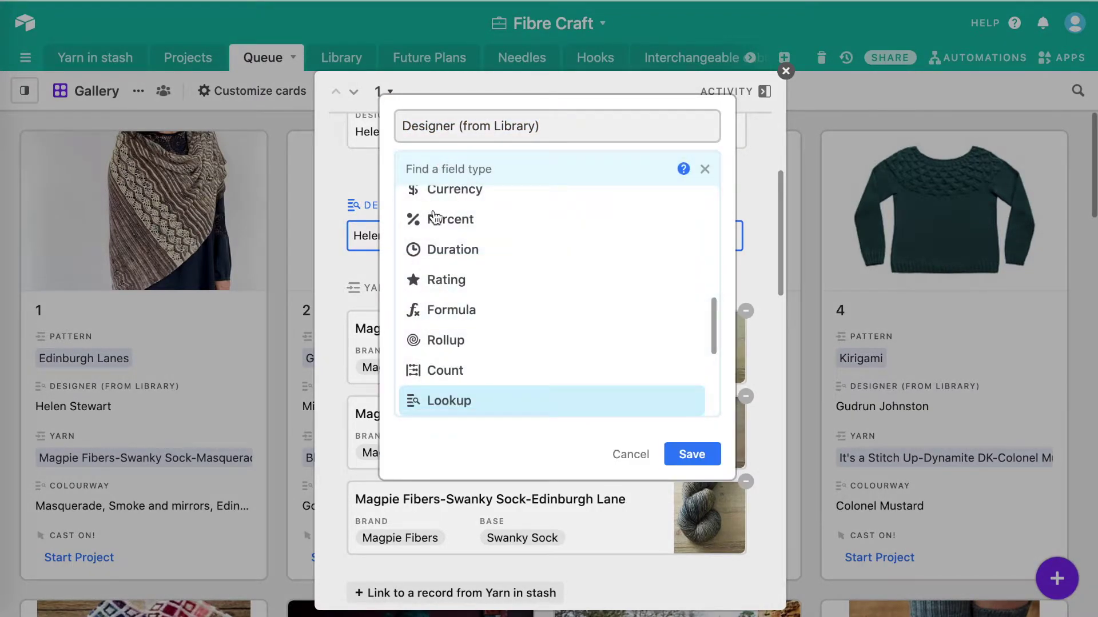
pyautogui.click(427, 399)
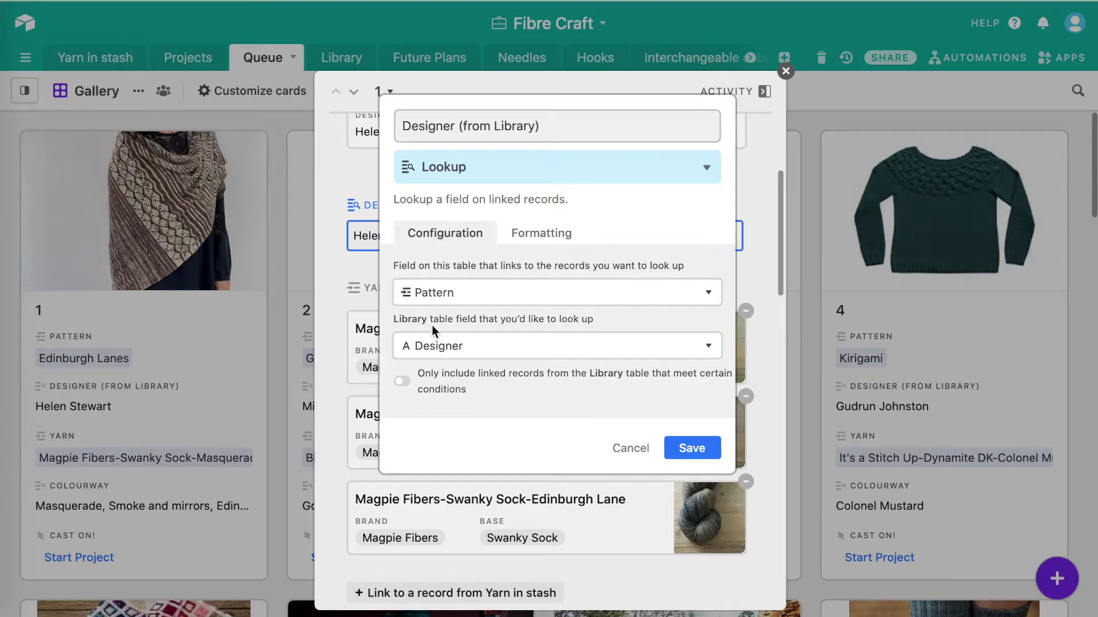
pyautogui.click(684, 451)
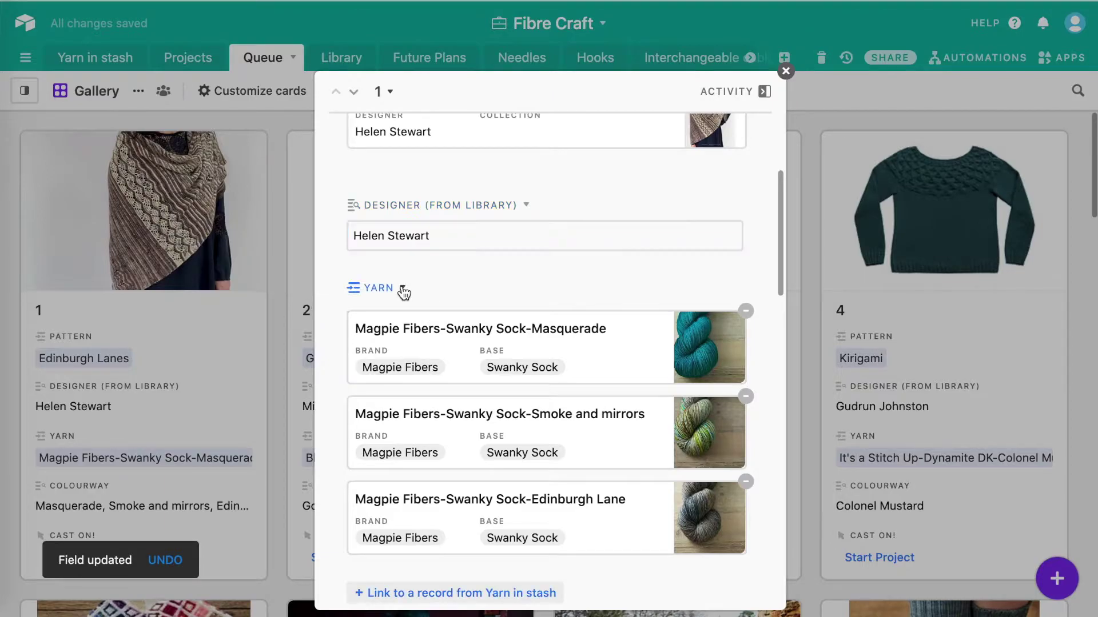
# - Configure the queue record's Yarn field as a link to the Yarn in stash table and save it
pyautogui.click(402, 289)
pyautogui.click(448, 310)
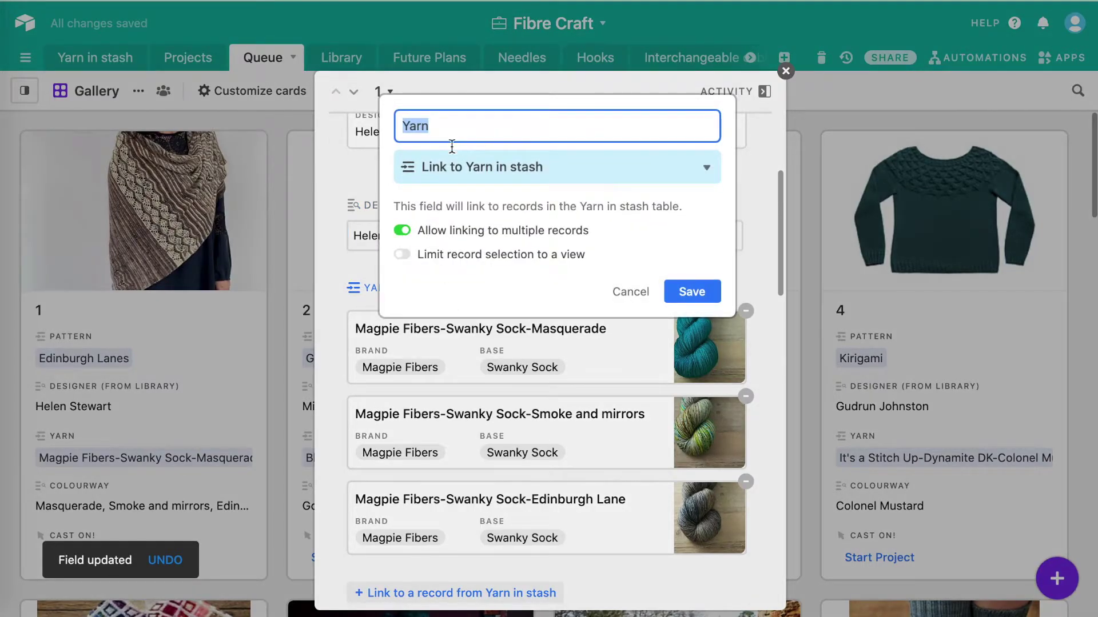
pyautogui.click(454, 165)
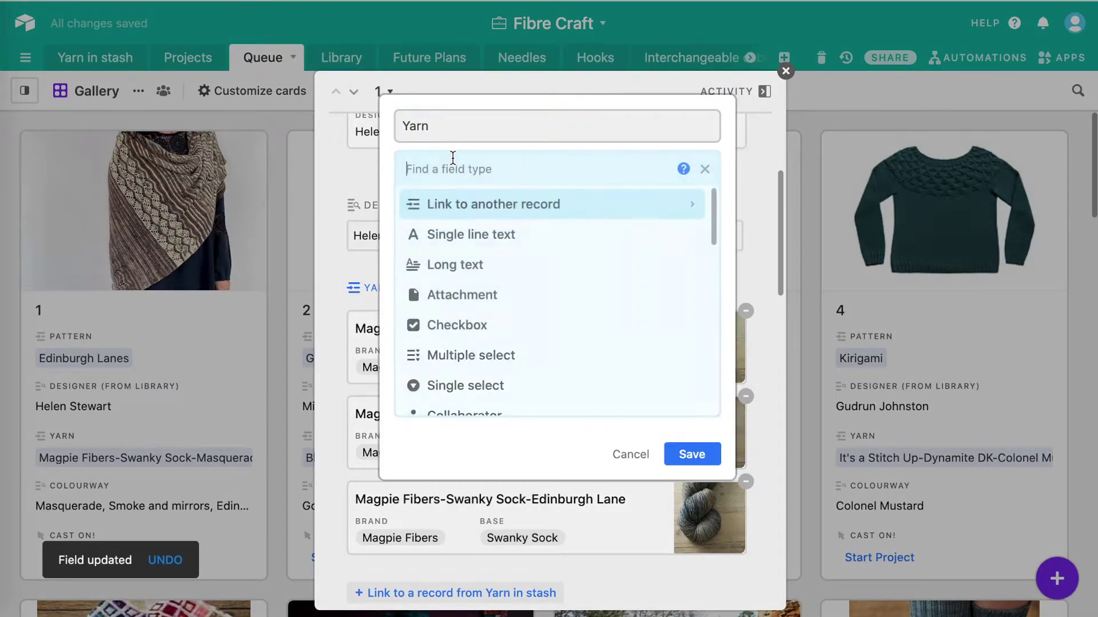
pyautogui.click(447, 213)
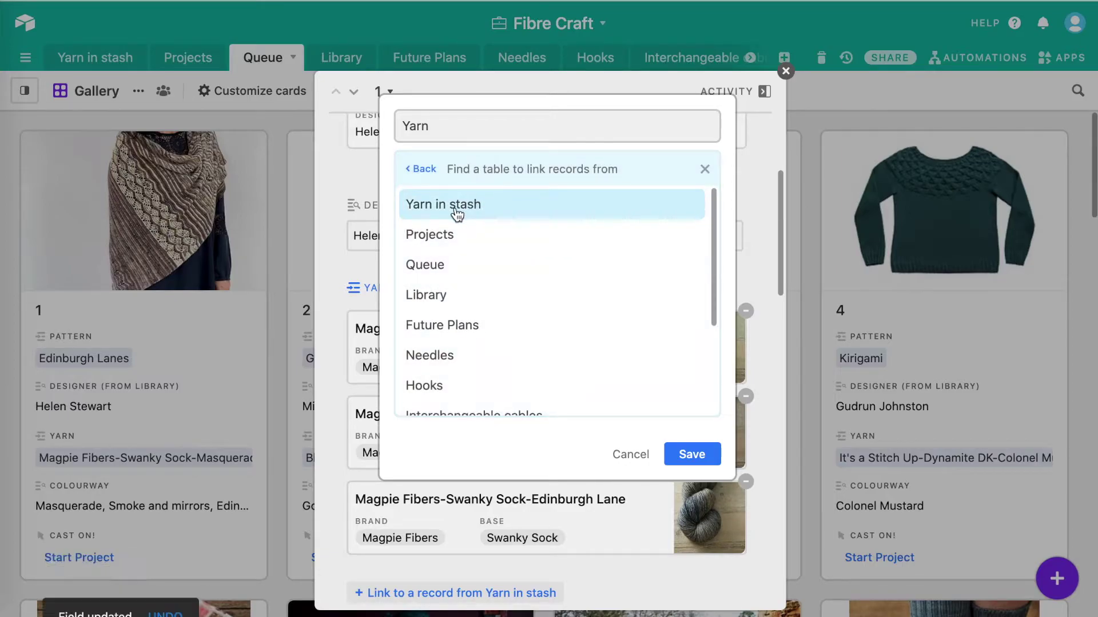
pyautogui.click(456, 207)
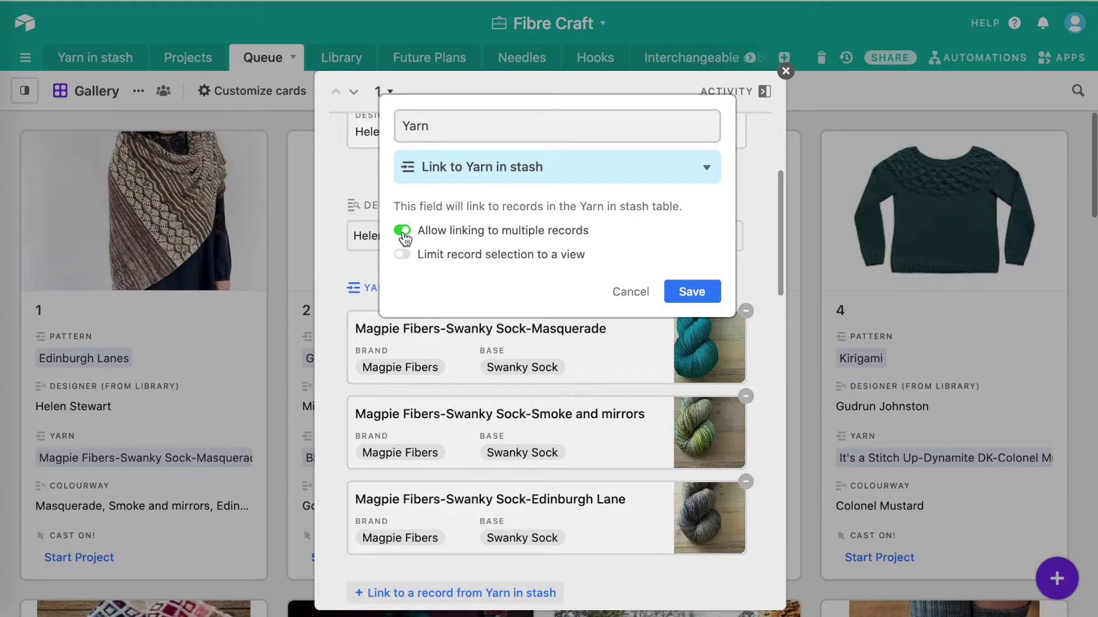
pyautogui.click(690, 293)
# - Review the Colourway field's lookup of Colourway through the Yarn link, and save its configuration
pyautogui.scroll(-6, 684, 298)
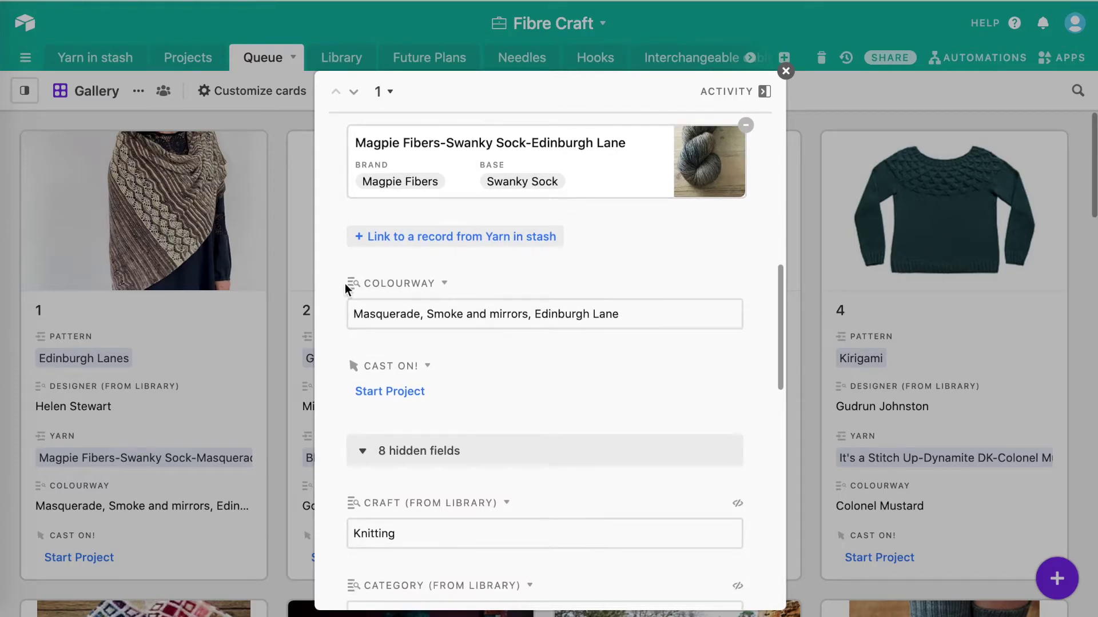
pyautogui.click(444, 285)
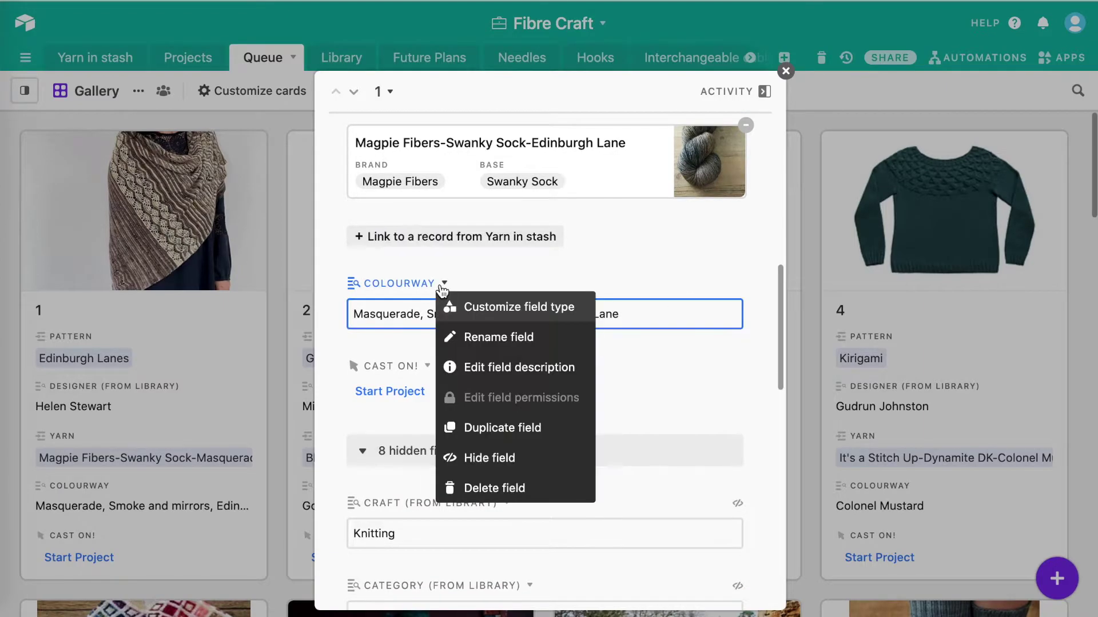
pyautogui.click(481, 306)
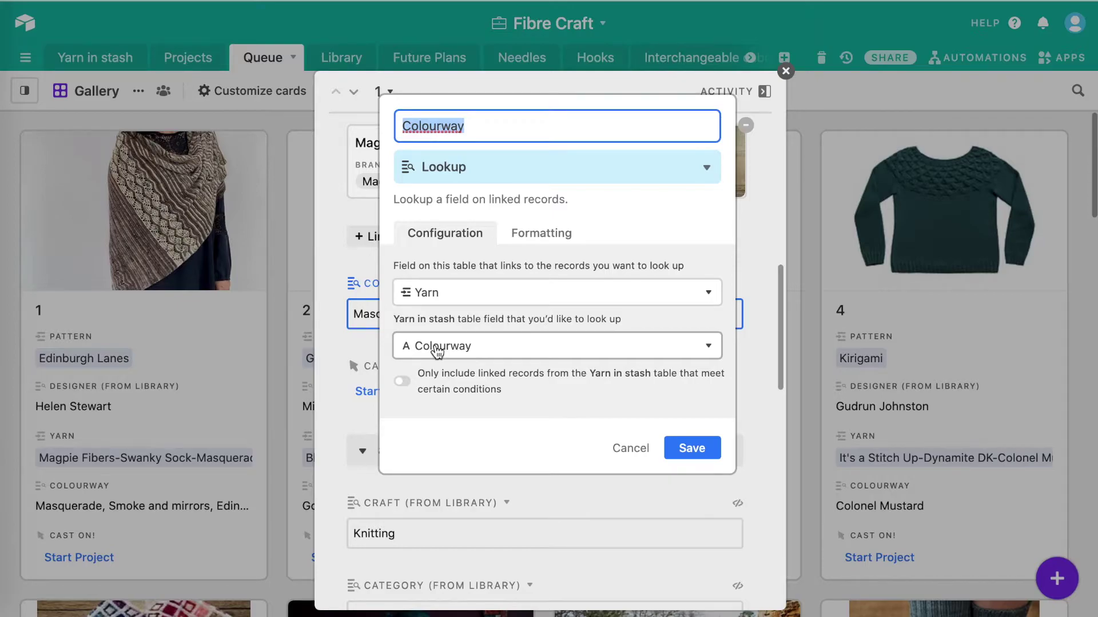
pyautogui.click(693, 448)
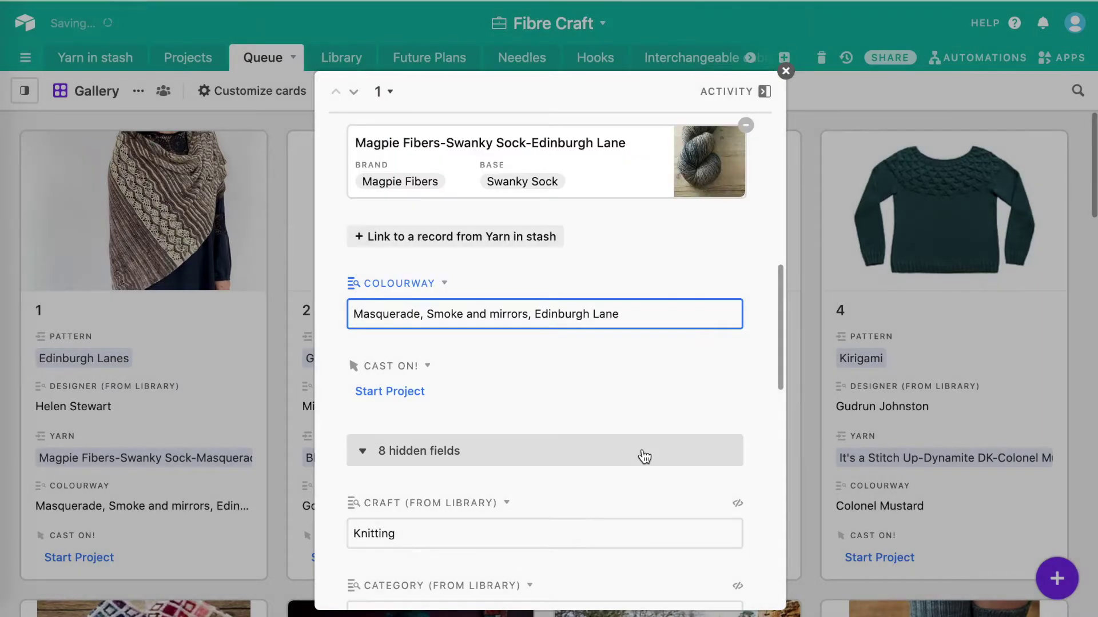
# - Examine the hidden fields of queue record 1, from Craft (from Library) to Pattern Name, and close the record
pyautogui.scroll(-4, 623, 371)
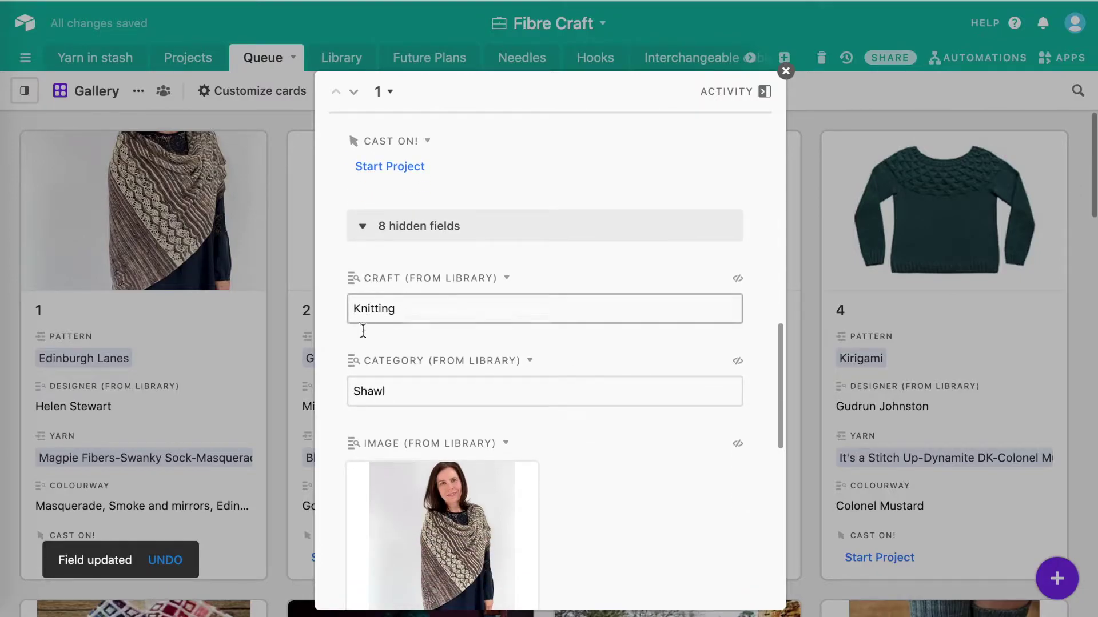
pyautogui.scroll(-1, 417, 451)
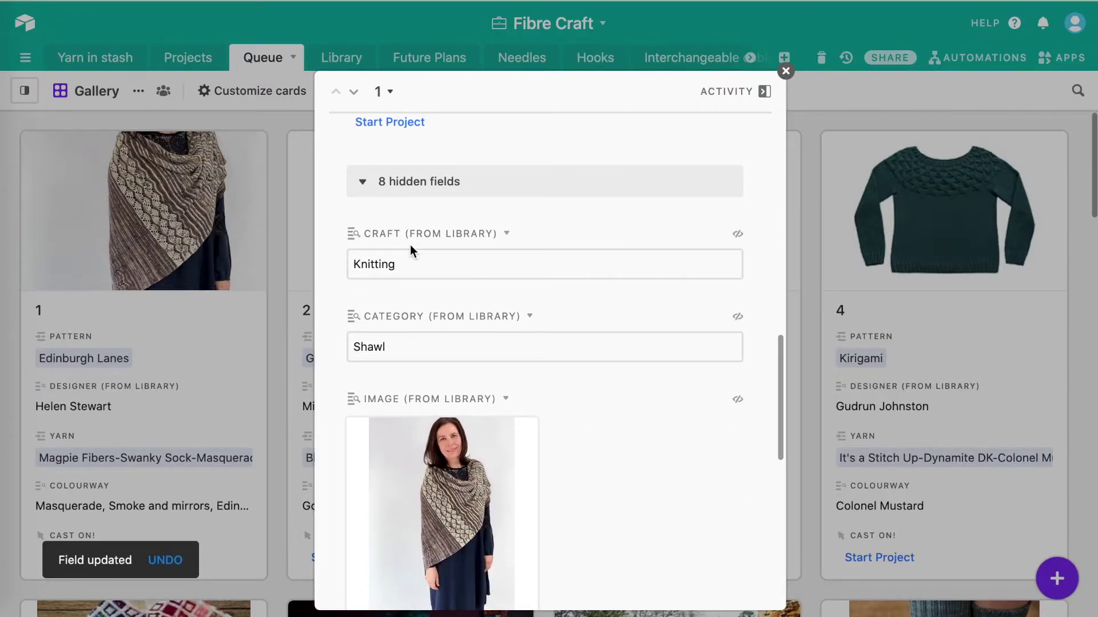
pyautogui.scroll(10, 410, 245)
pyautogui.scroll(1, 410, 245)
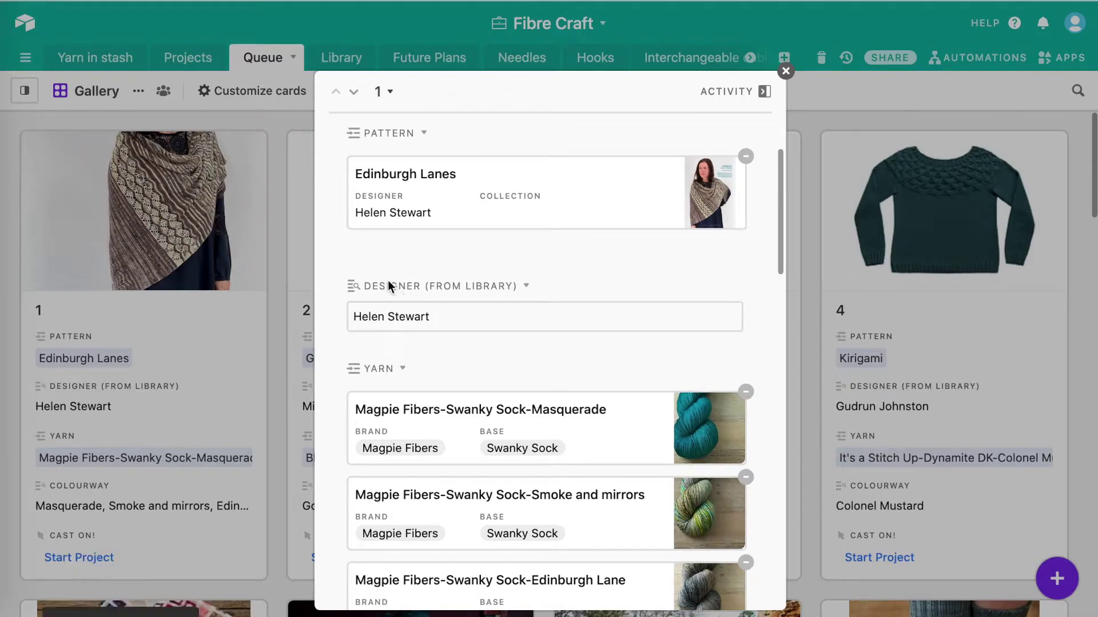
pyautogui.scroll(-5, 451, 301)
pyautogui.scroll(-8, 451, 301)
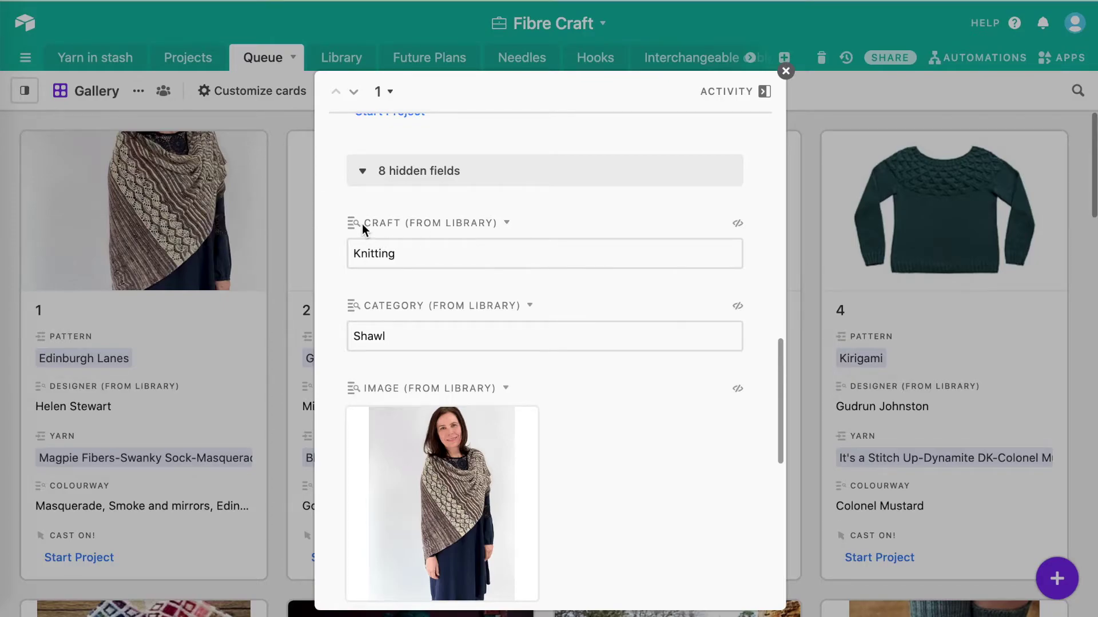
pyautogui.scroll(-5, 455, 380)
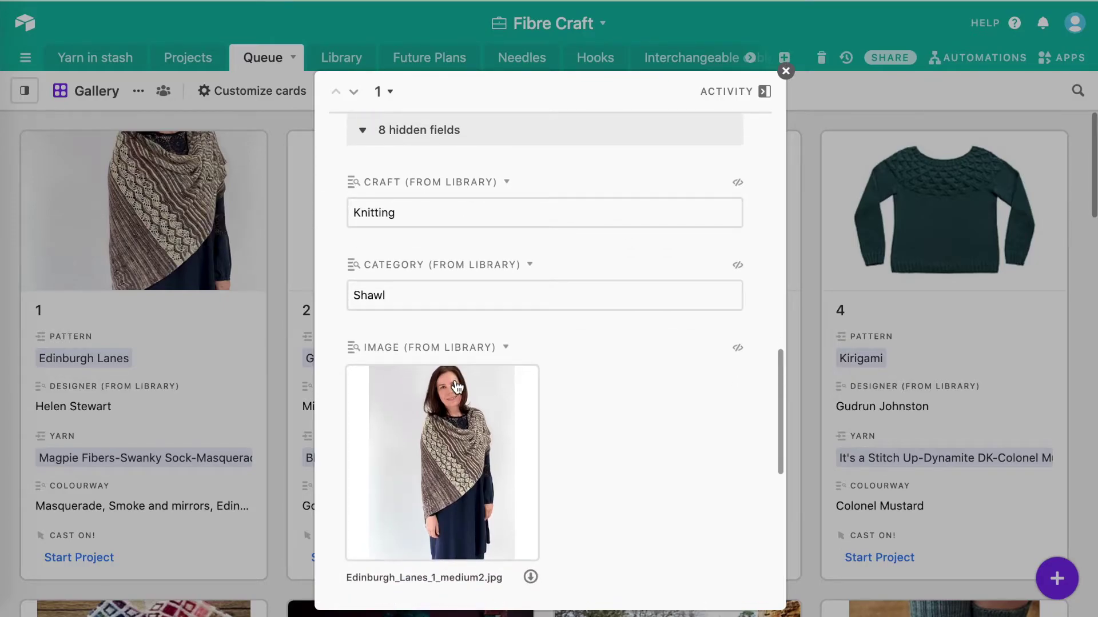
pyautogui.scroll(-5, 471, 345)
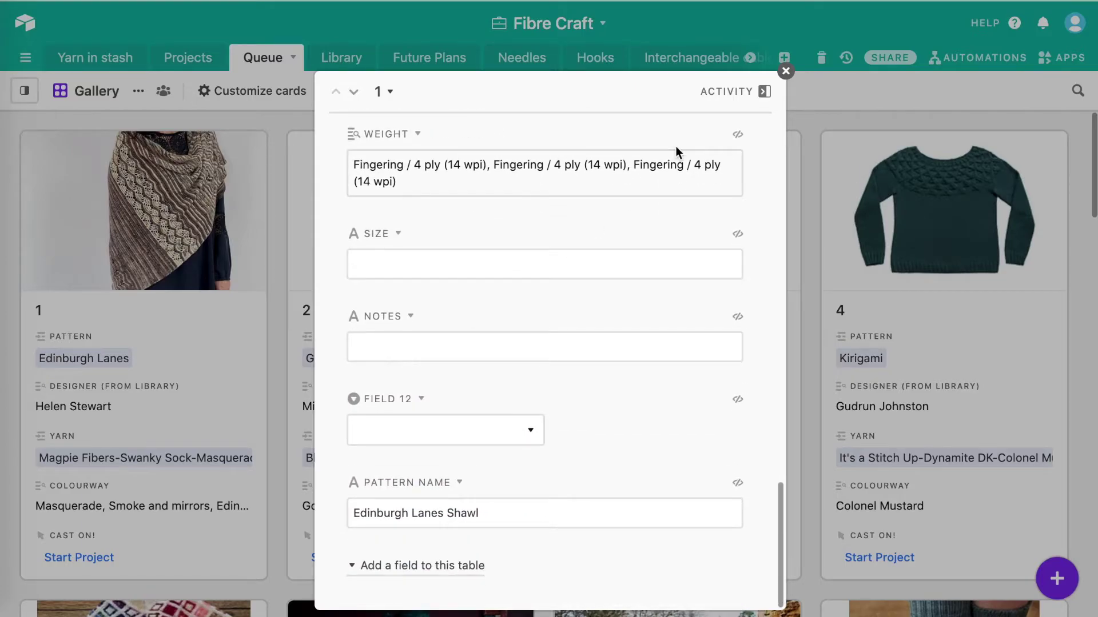
pyautogui.moveTo(367, 513); pyautogui.dragTo(310, 517)
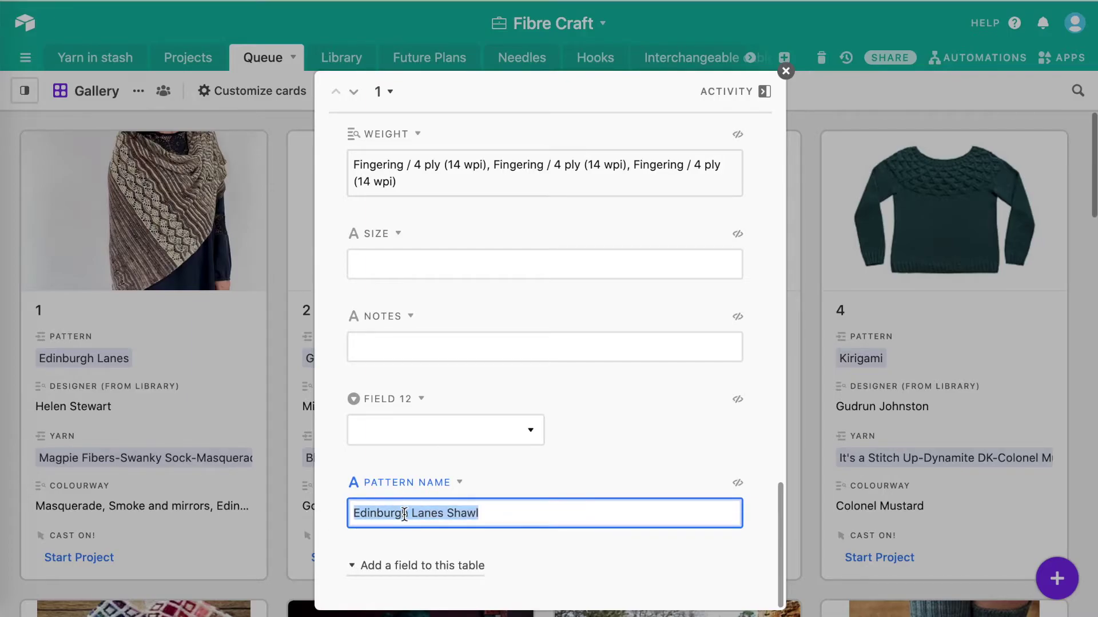
pyautogui.click(355, 515)
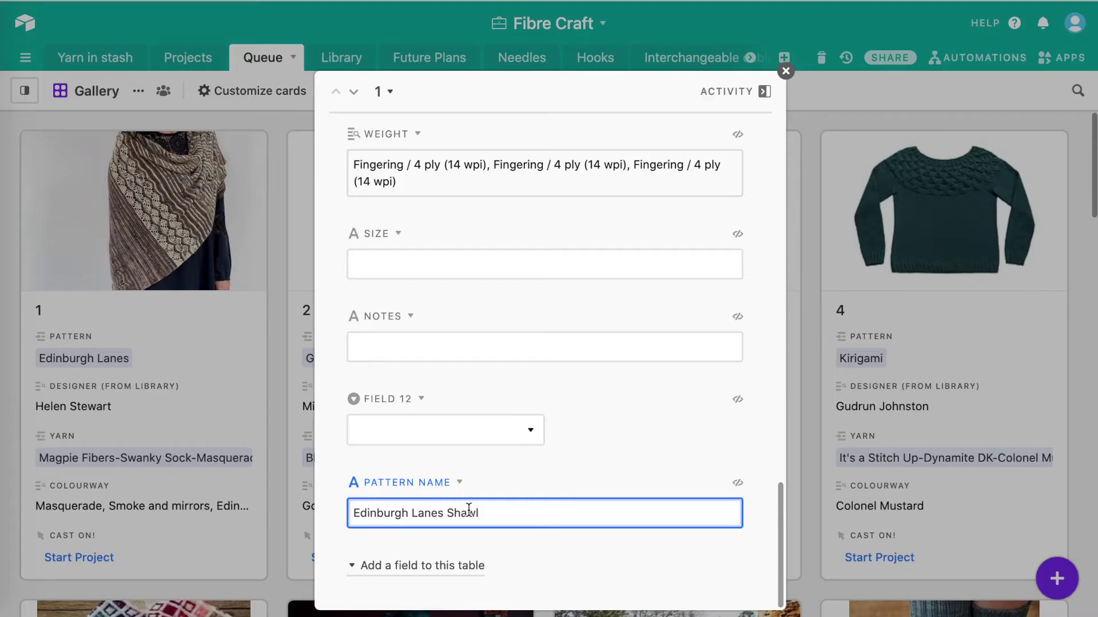
pyautogui.click(785, 71)
# - Open the Project/Yarn table, review the Project field's link to the Projects table, and save its configuration
pyautogui.hscroll(5, 430, 58)
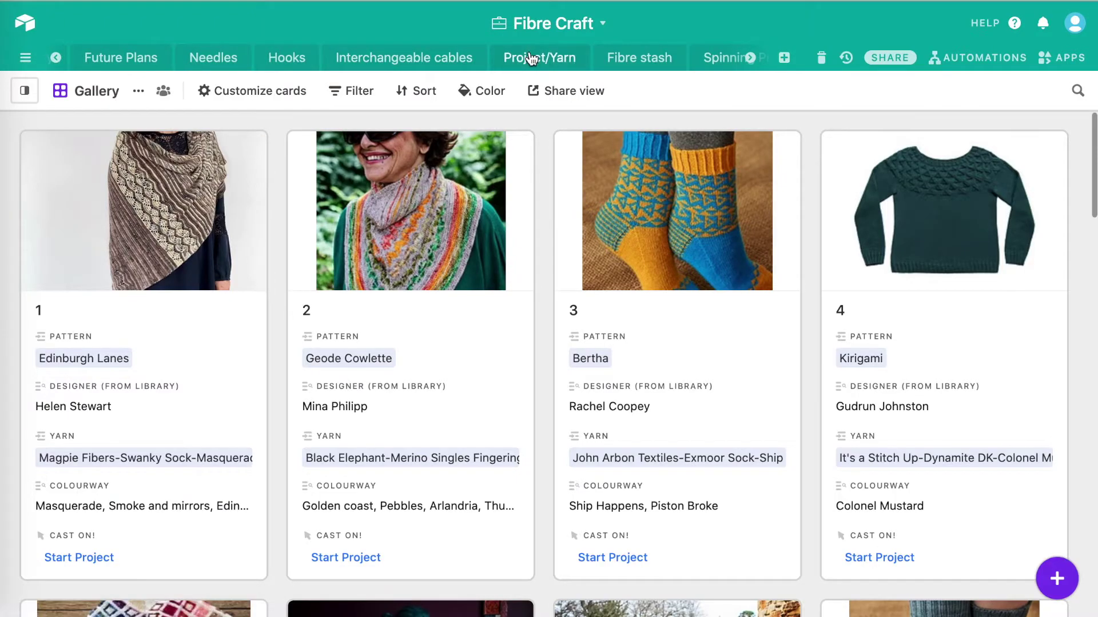
pyautogui.click(531, 58)
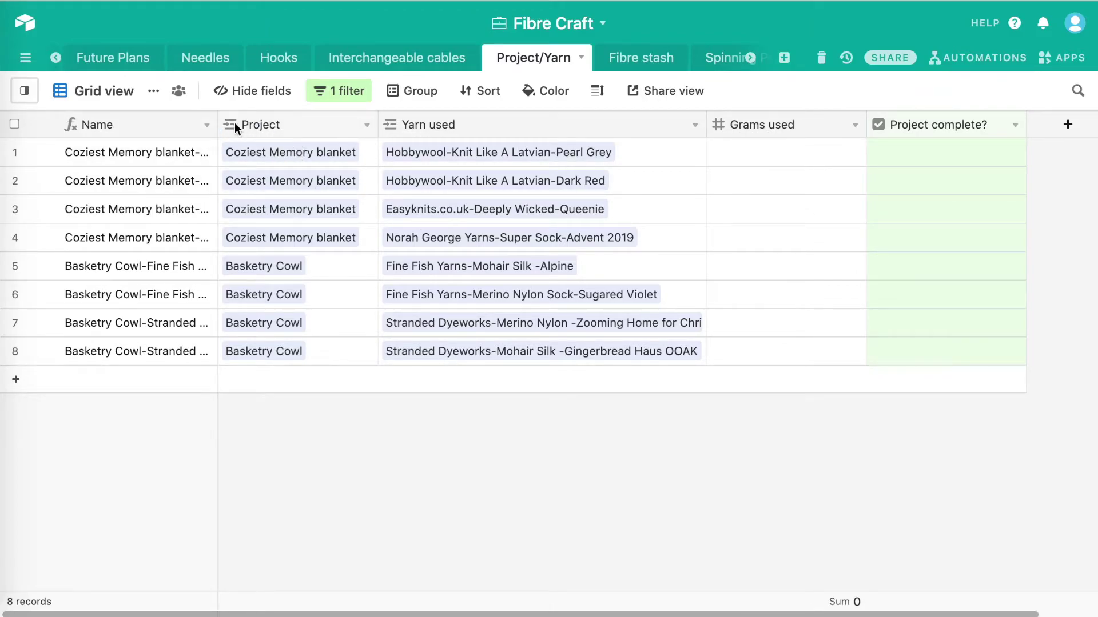
pyautogui.click(366, 124)
pyautogui.click(308, 152)
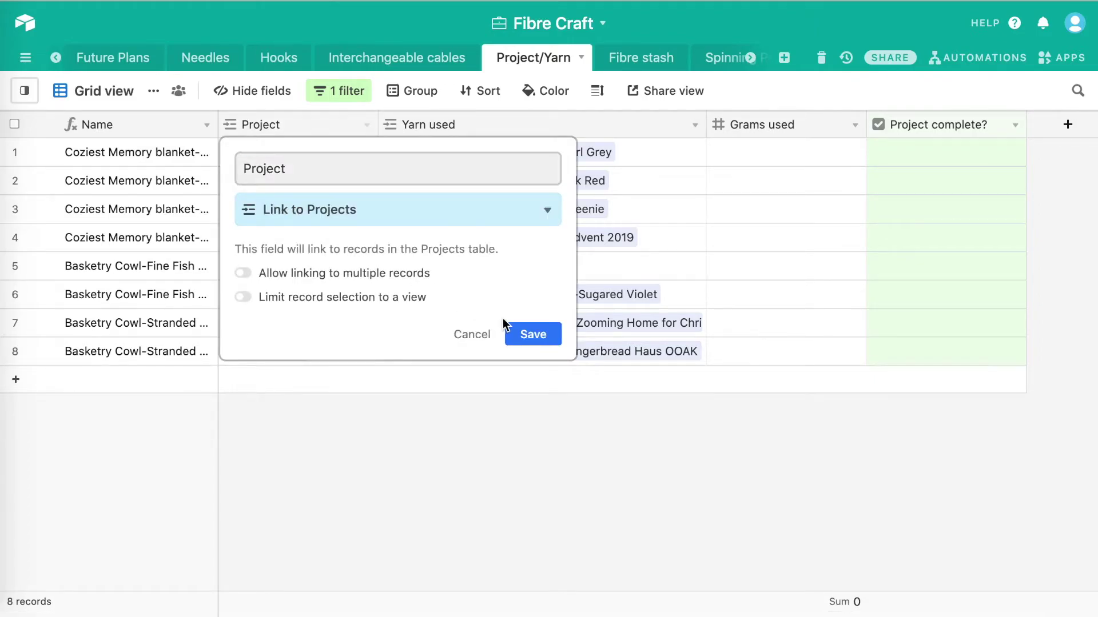
pyautogui.click(514, 331)
# - Review the Yarn used field's link to the Yarn in stash table and save its configuration
pyautogui.click(694, 125)
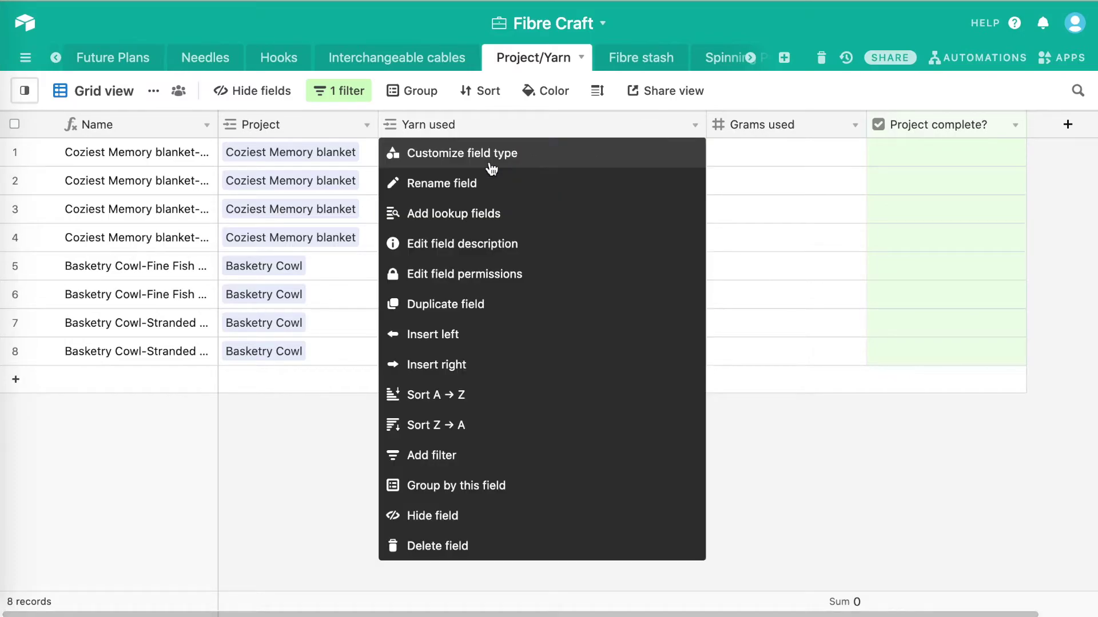
pyautogui.click(478, 163)
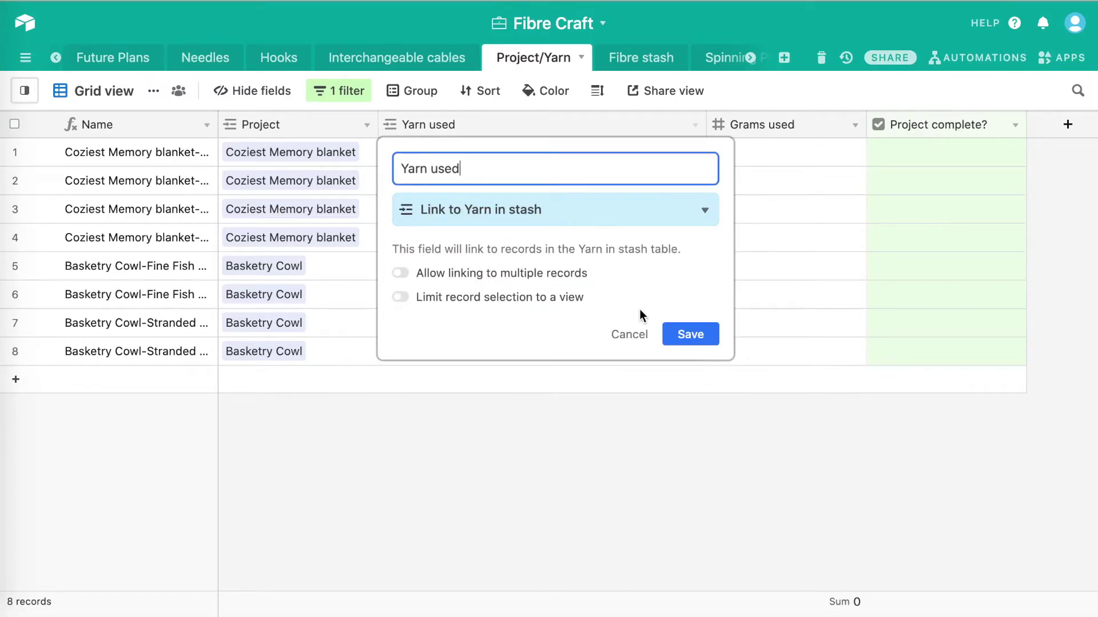
pyautogui.click(686, 342)
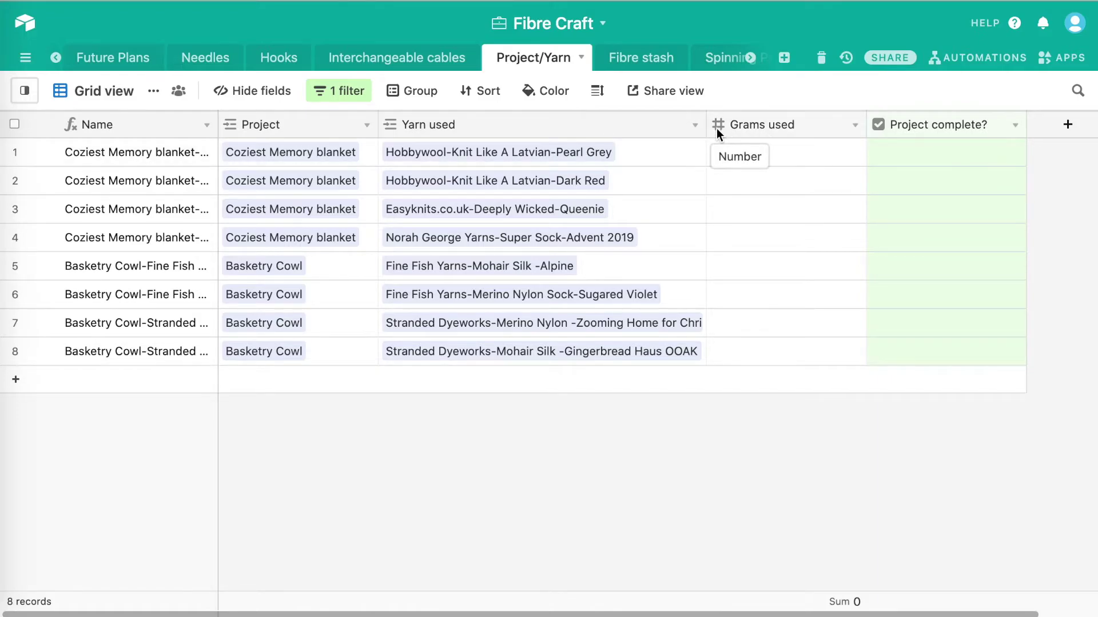
# - Select the Grams used cells of the first three Project/Yarn records one after another
pyautogui.click(774, 156)
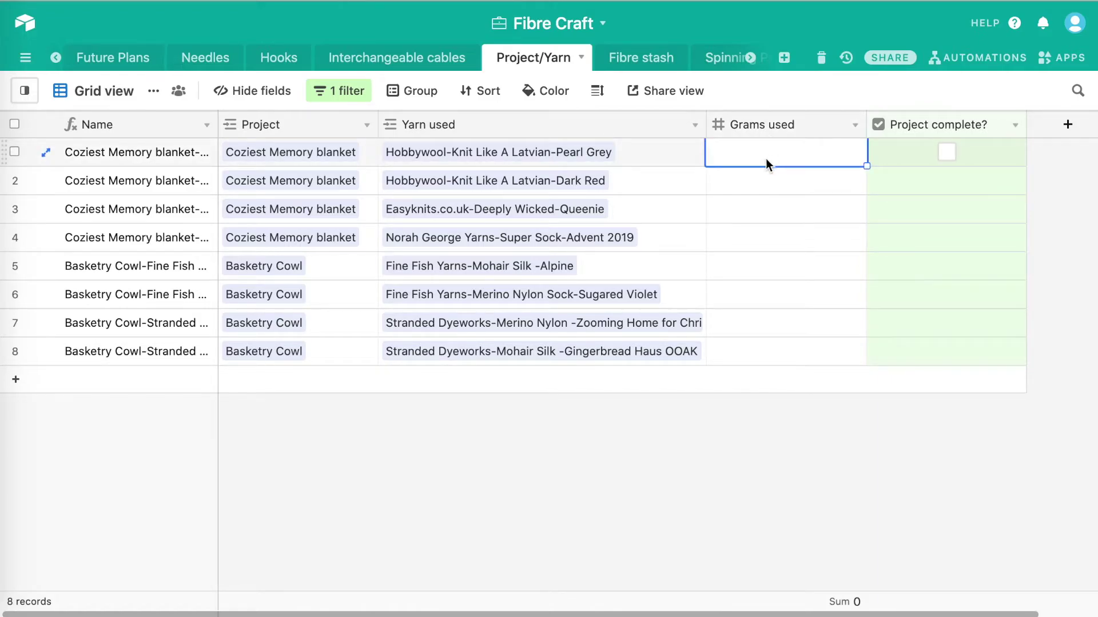
pyautogui.click(754, 180)
pyautogui.click(753, 200)
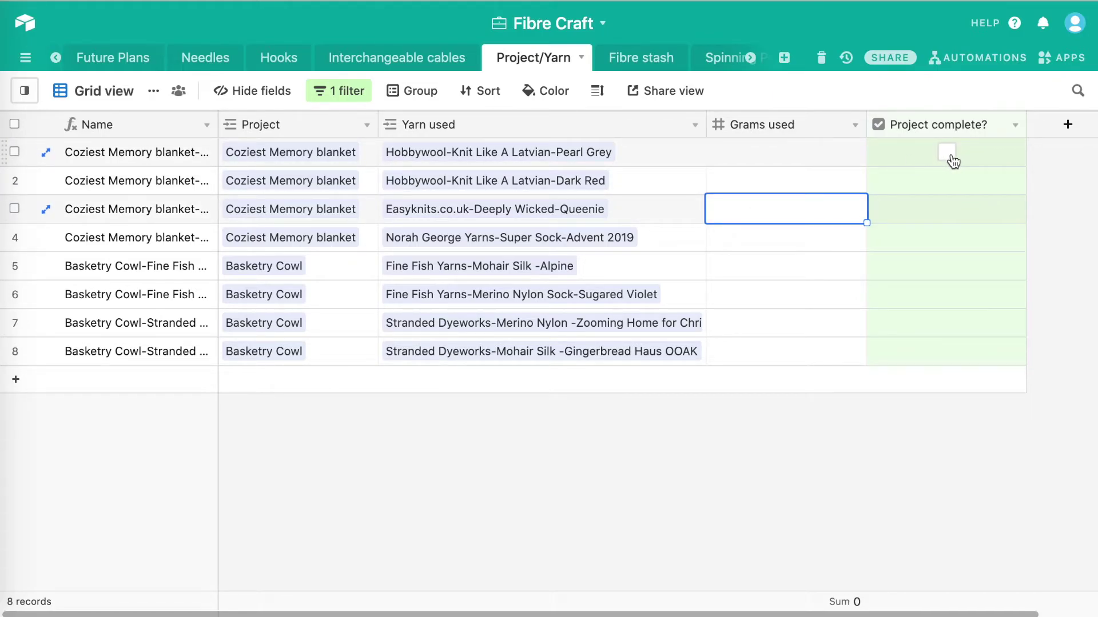
# - Examine the Project/Yarn grid view's filter on the Project complete? checkbox and close the filter settings
pyautogui.click(339, 91)
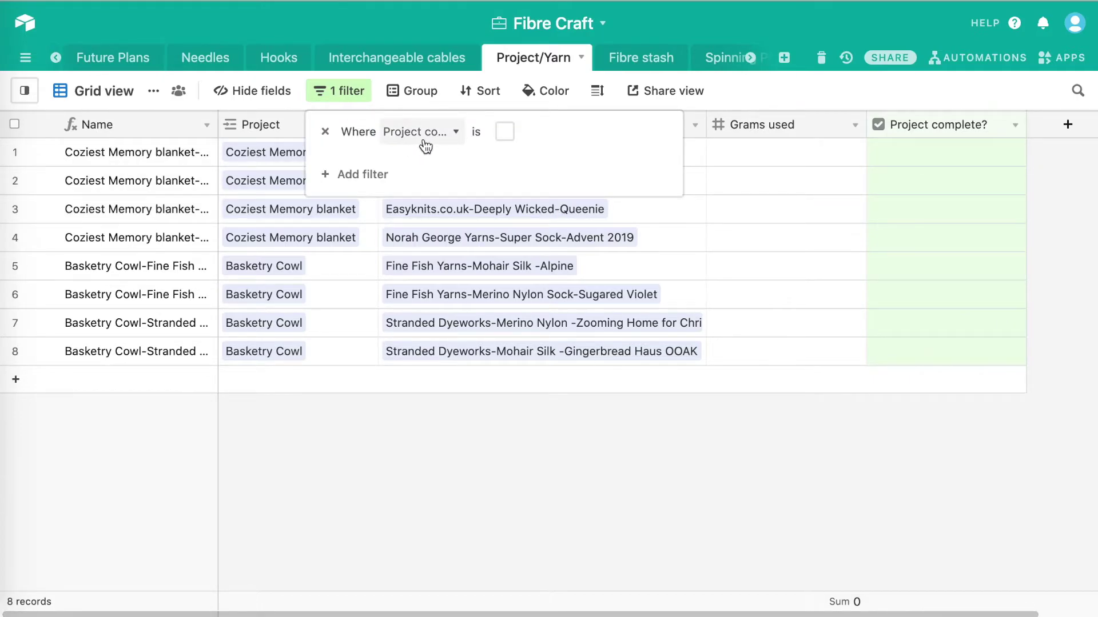
pyautogui.click(456, 133)
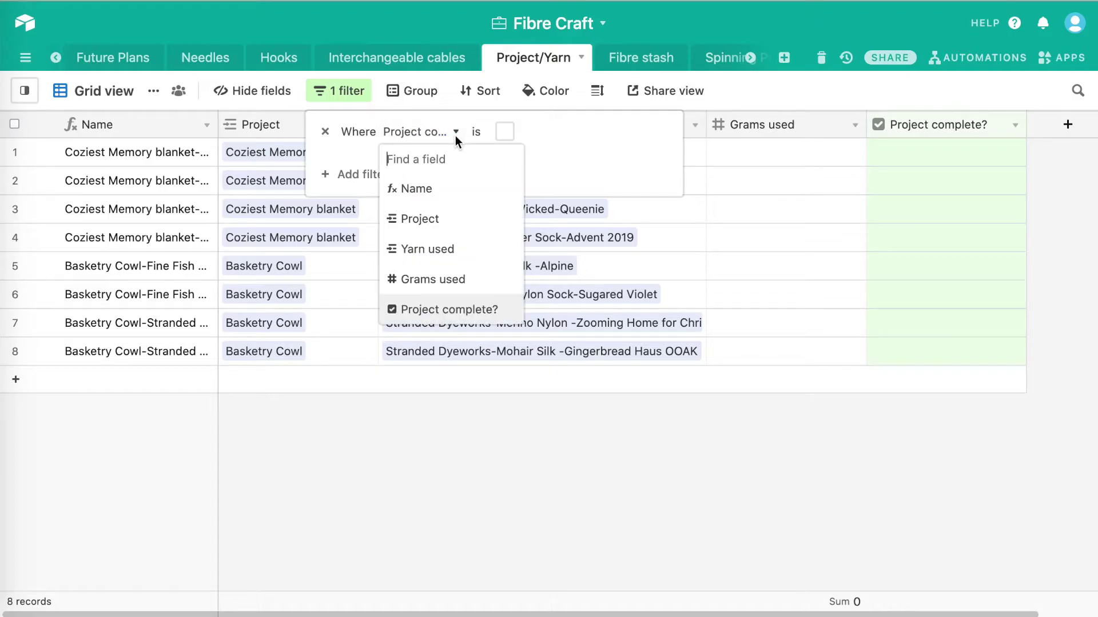
pyautogui.click(548, 124)
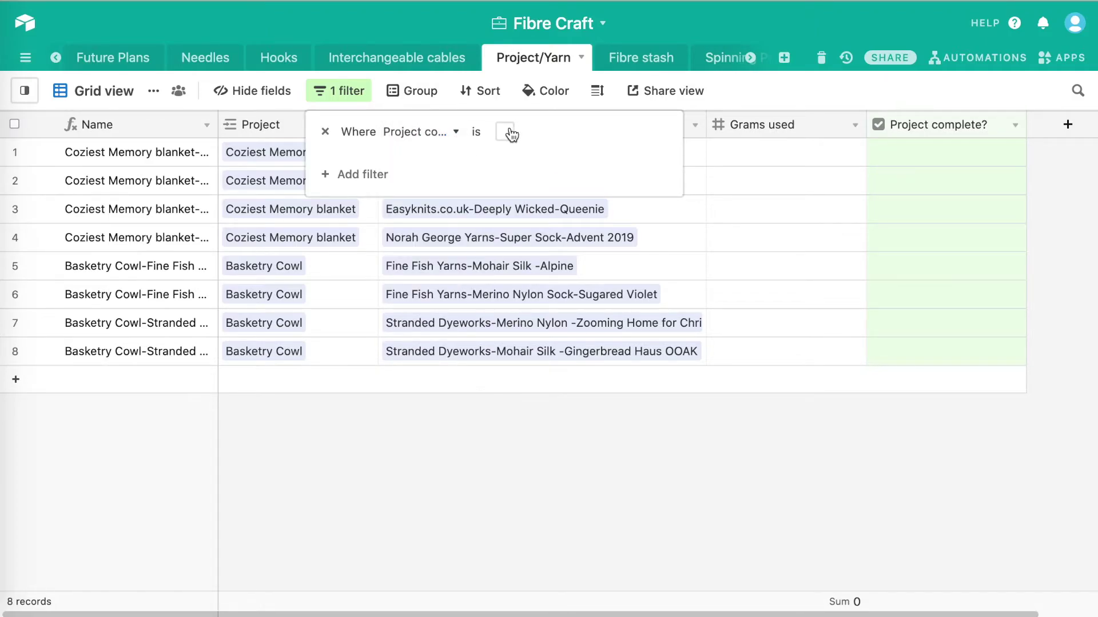
pyautogui.click(343, 92)
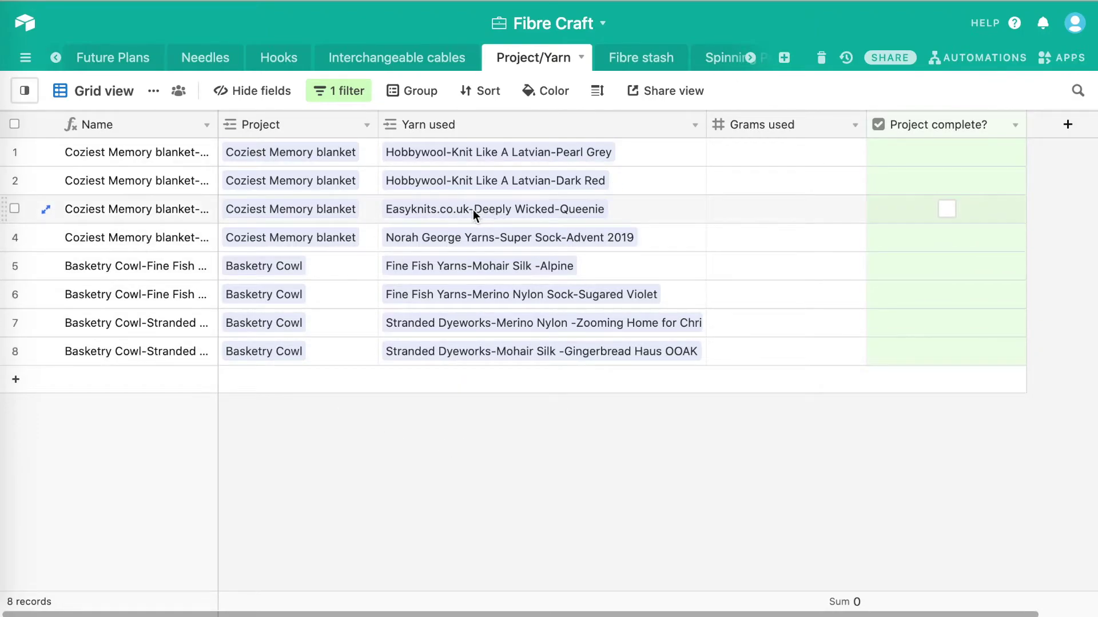
pyautogui.click(335, 89)
pyautogui.click(334, 89)
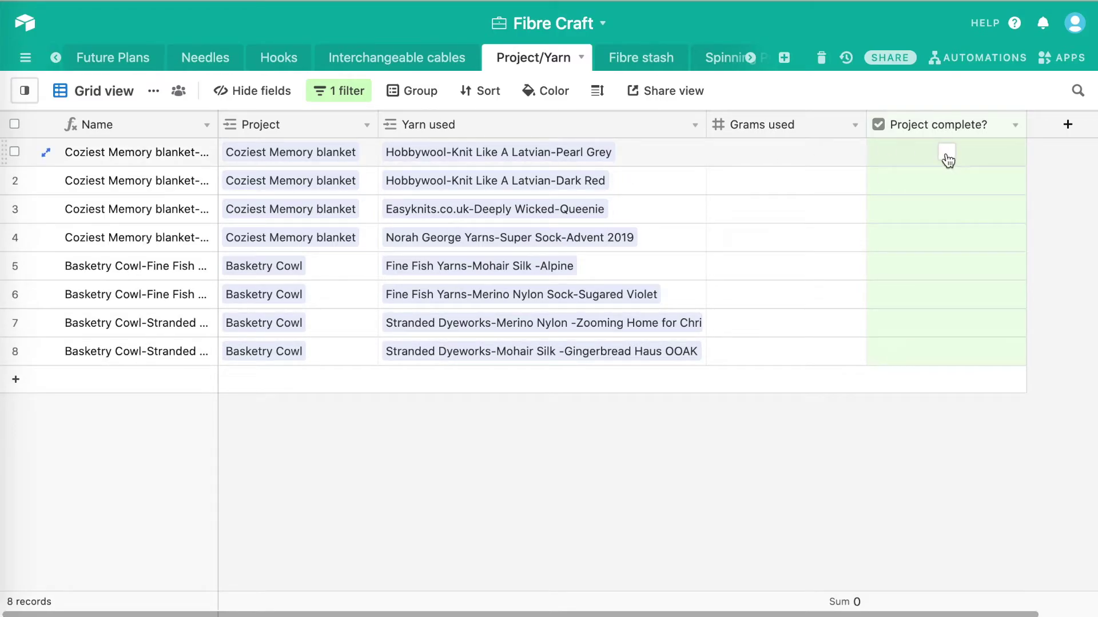
pyautogui.click(342, 95)
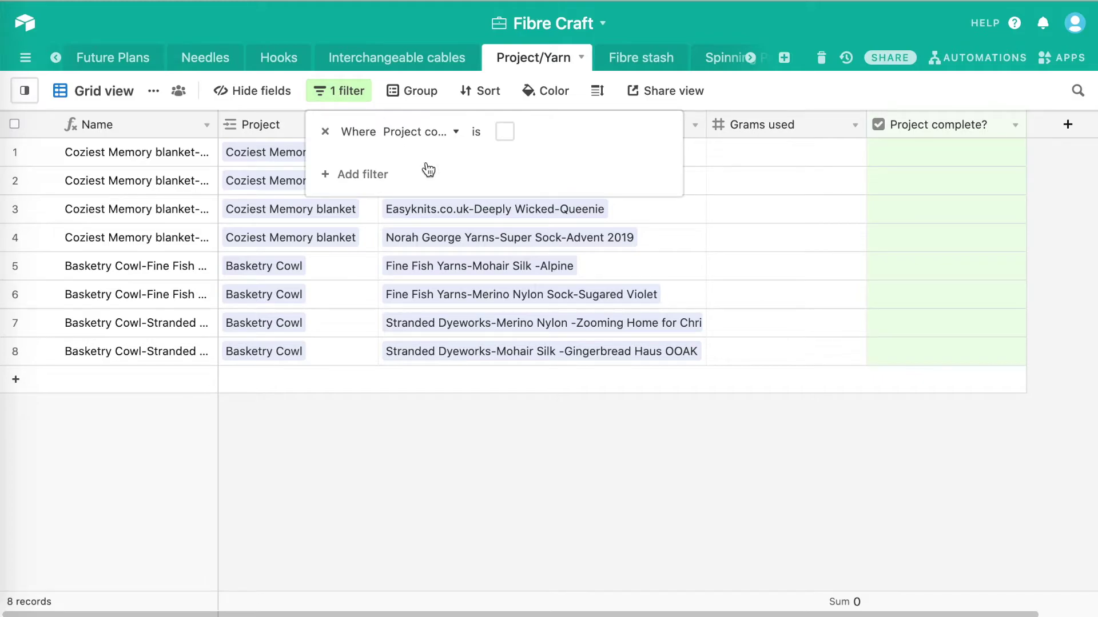
pyautogui.click(352, 92)
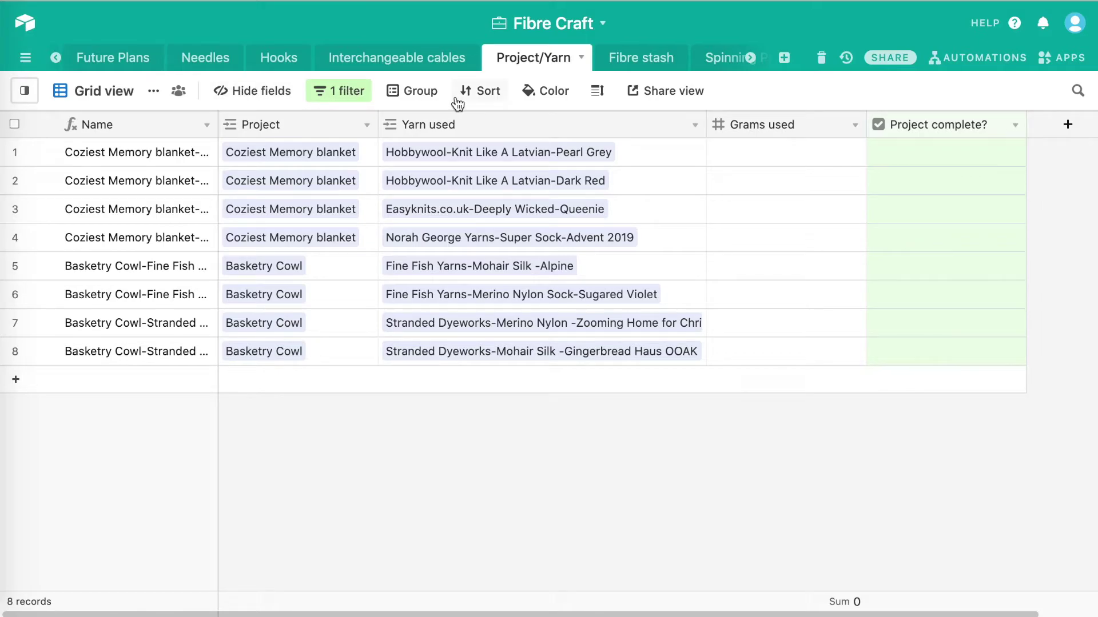
pyautogui.click(153, 92)
pyautogui.click(534, 58)
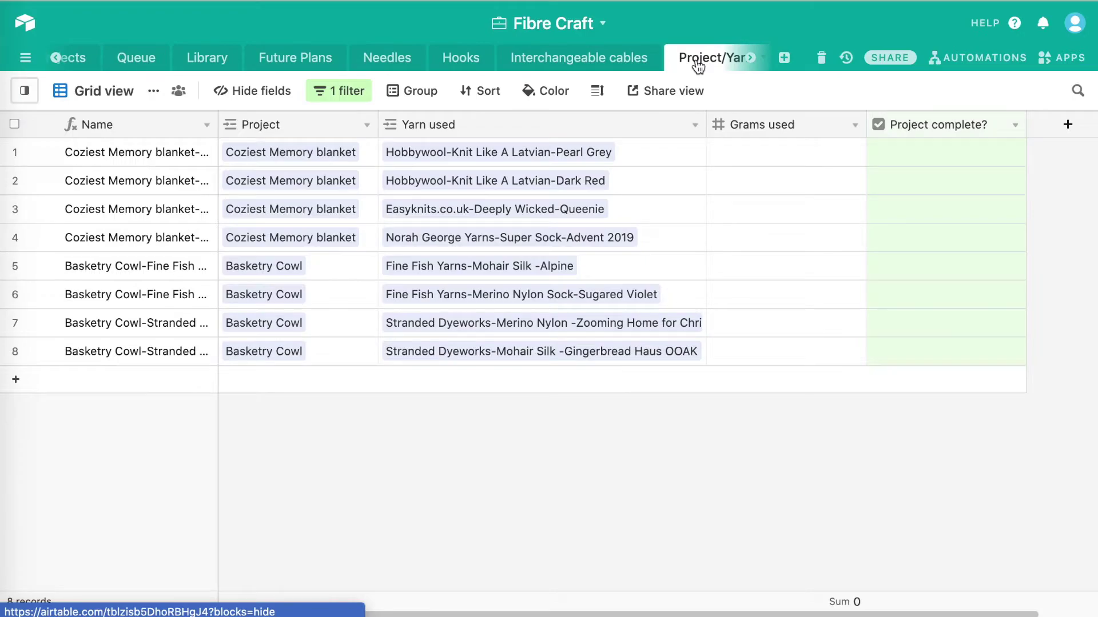
pyautogui.hscroll(3, 561, 390)
pyautogui.hscroll(-3, 561, 390)
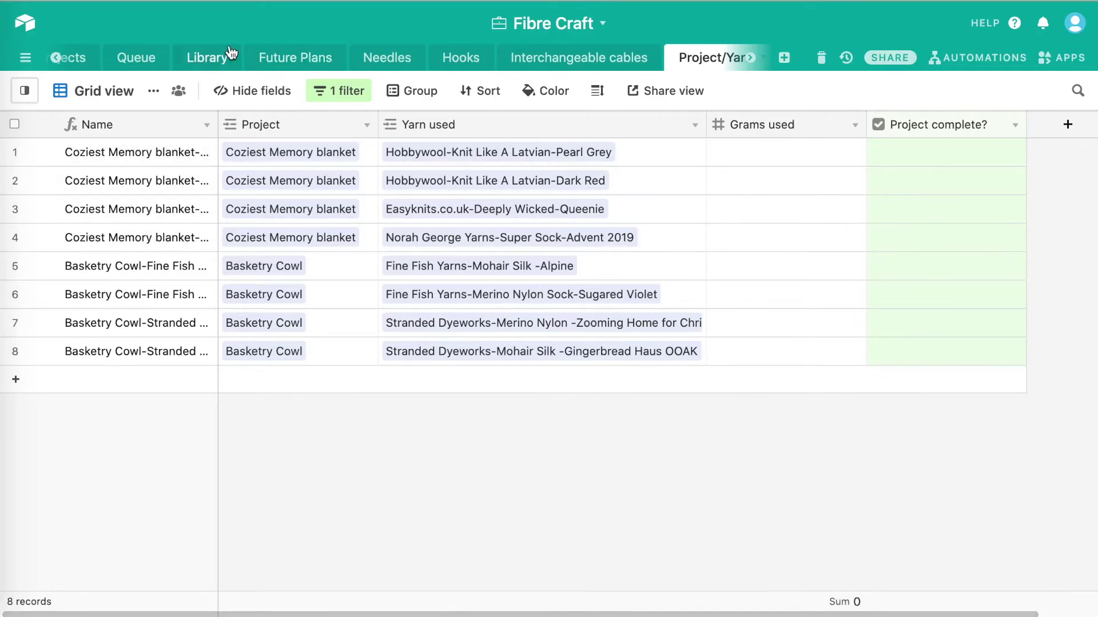
# - Open the Projects table, review its Project/Yarn field's link to the Project/Yarn table, and save the configuration
pyautogui.hscroll(-4, 229, 53)
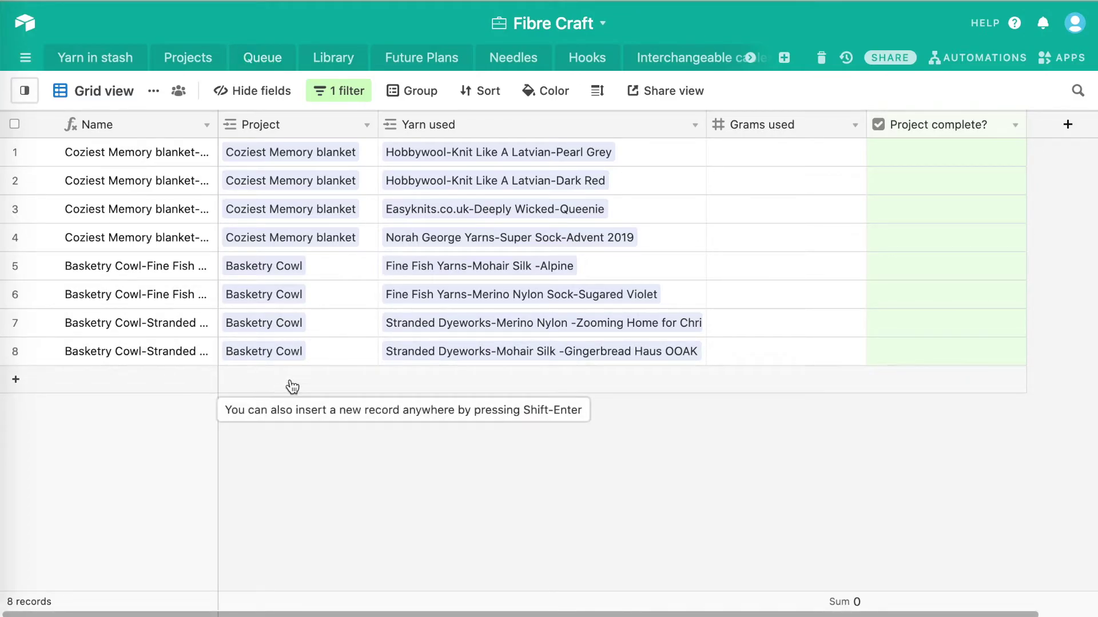
pyautogui.click(198, 59)
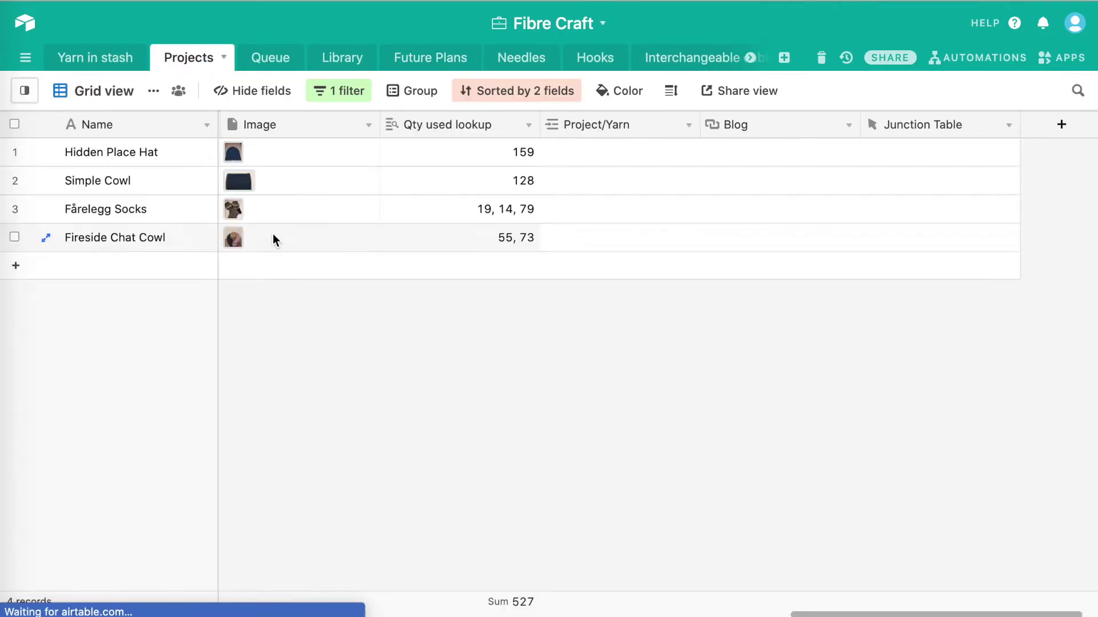
pyautogui.hscroll(15, 367, 224)
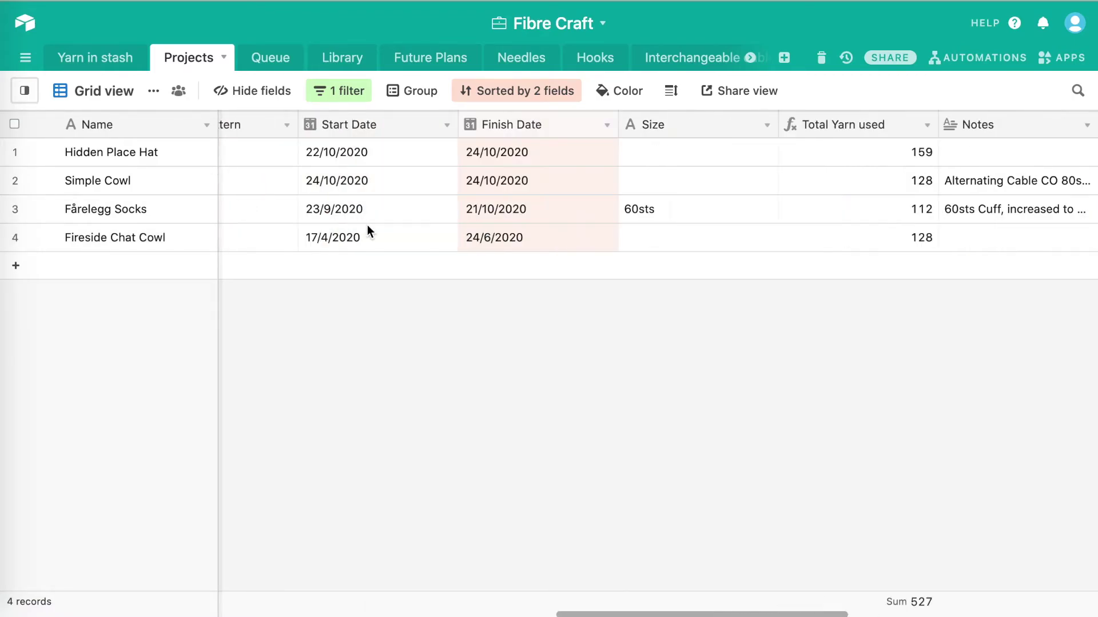
pyautogui.hscroll(-10, 367, 224)
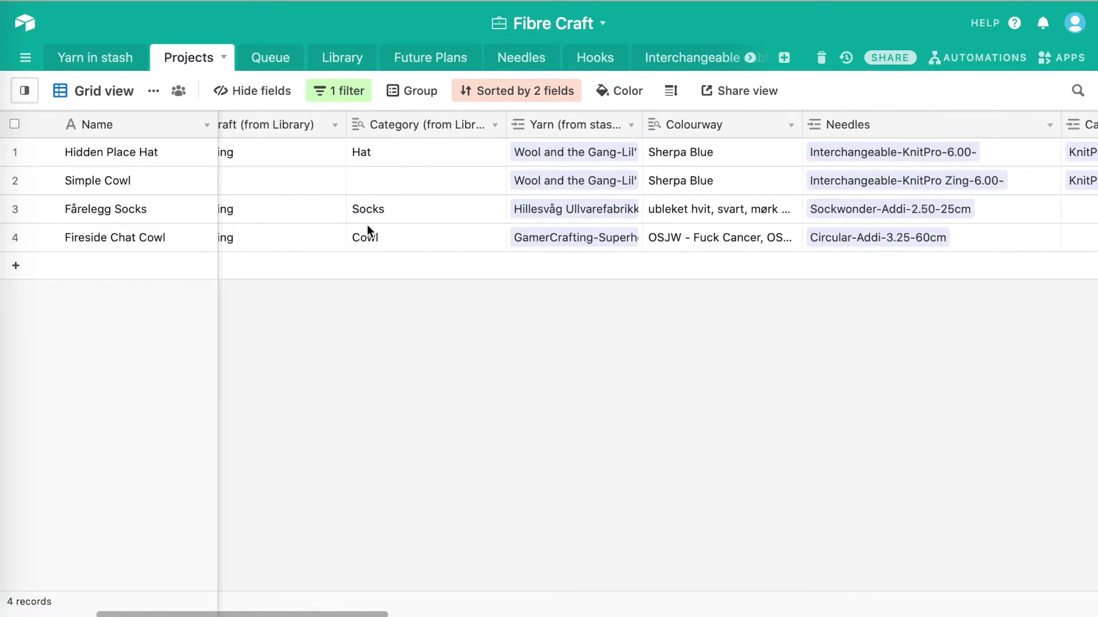
pyautogui.hscroll(15, 367, 225)
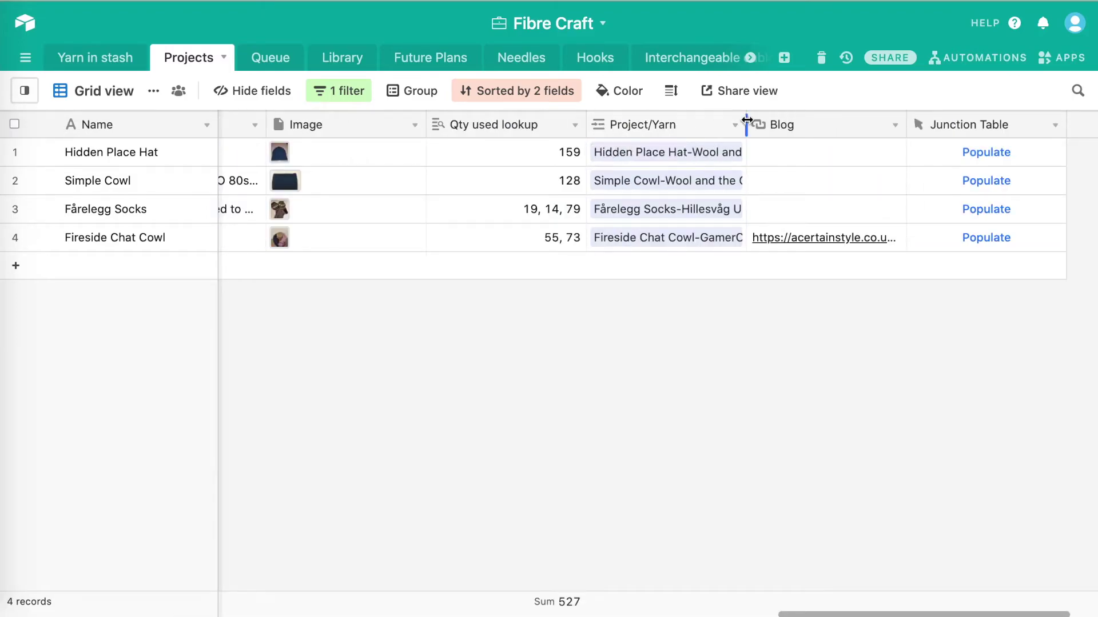
pyautogui.click(734, 123)
pyautogui.click(673, 163)
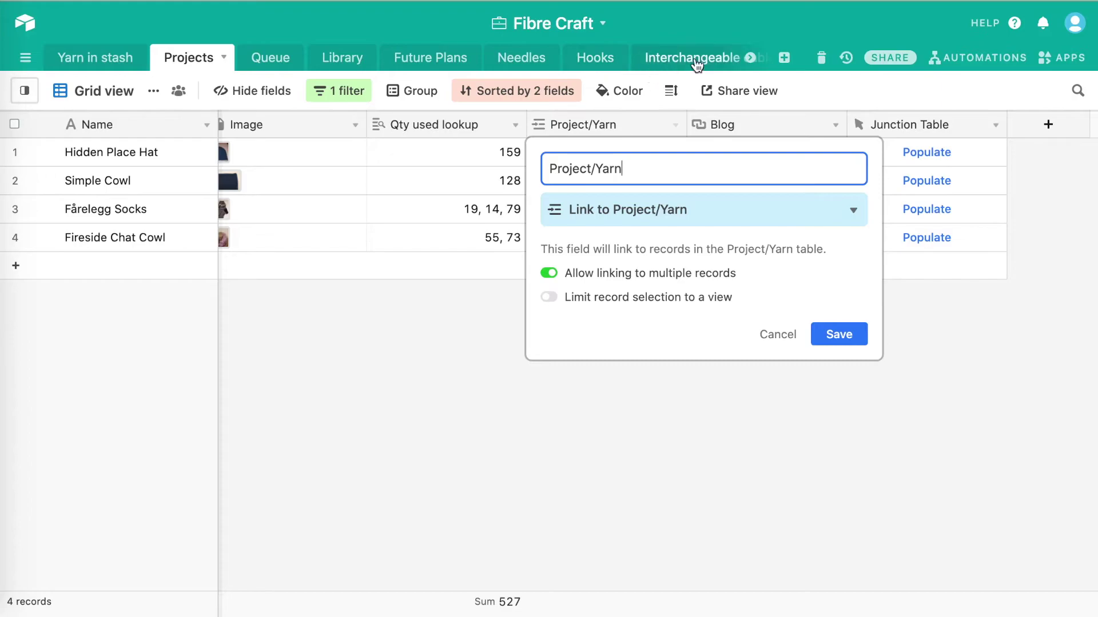
pyautogui.hscroll(10, 716, 57)
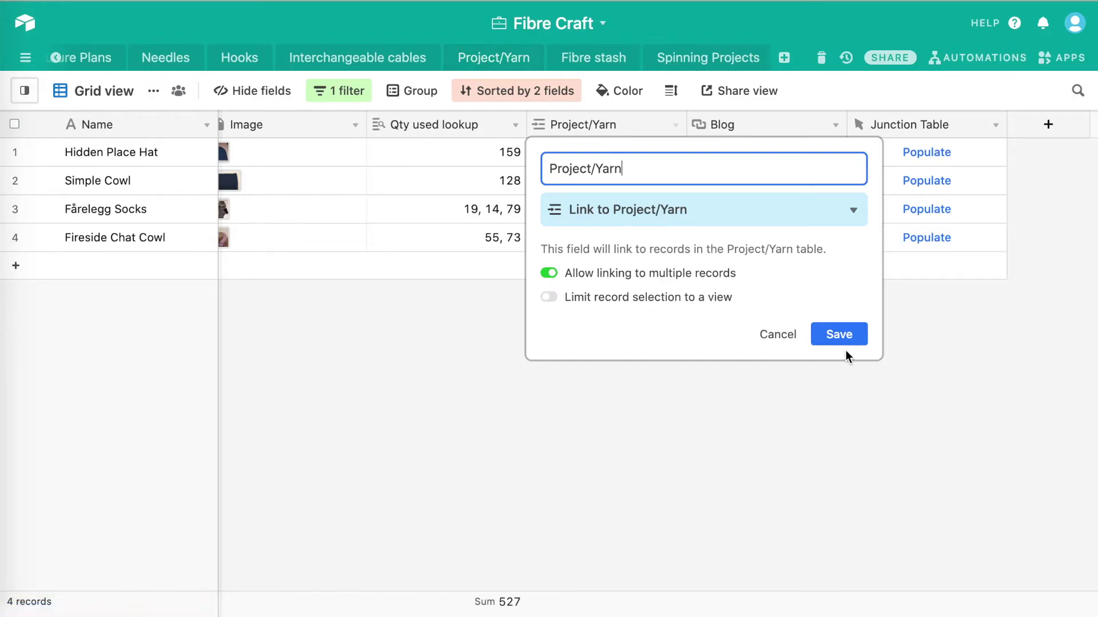
pyautogui.click(839, 336)
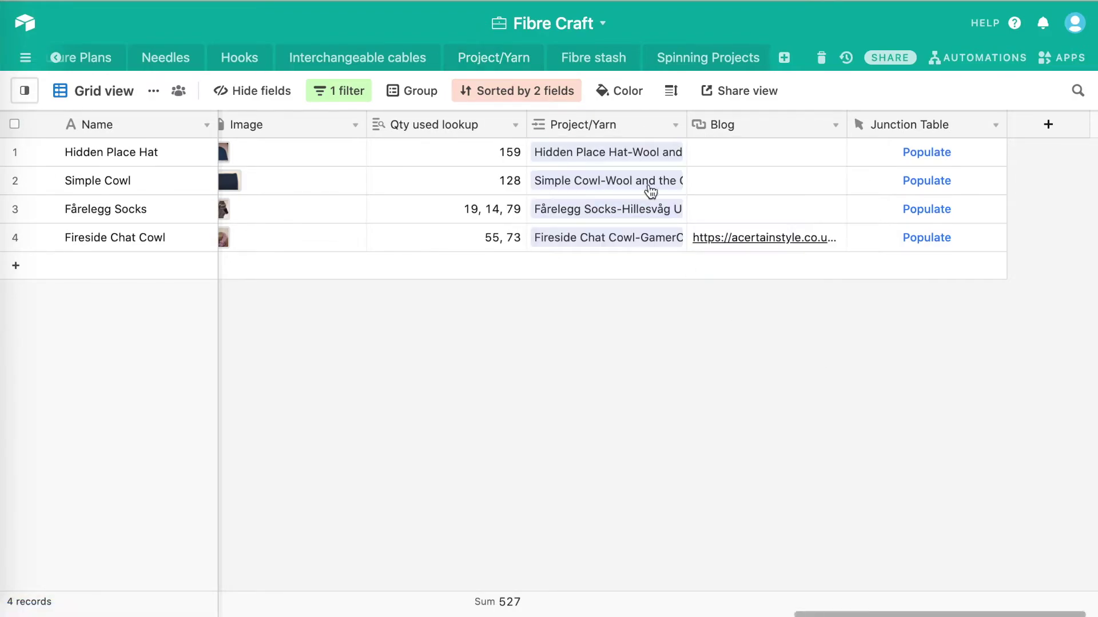
# - Review the Qty used lookup field's lookup of Grams used through the Project/Yarn link and leave its configuration without saving
pyautogui.click(516, 125)
pyautogui.click(476, 153)
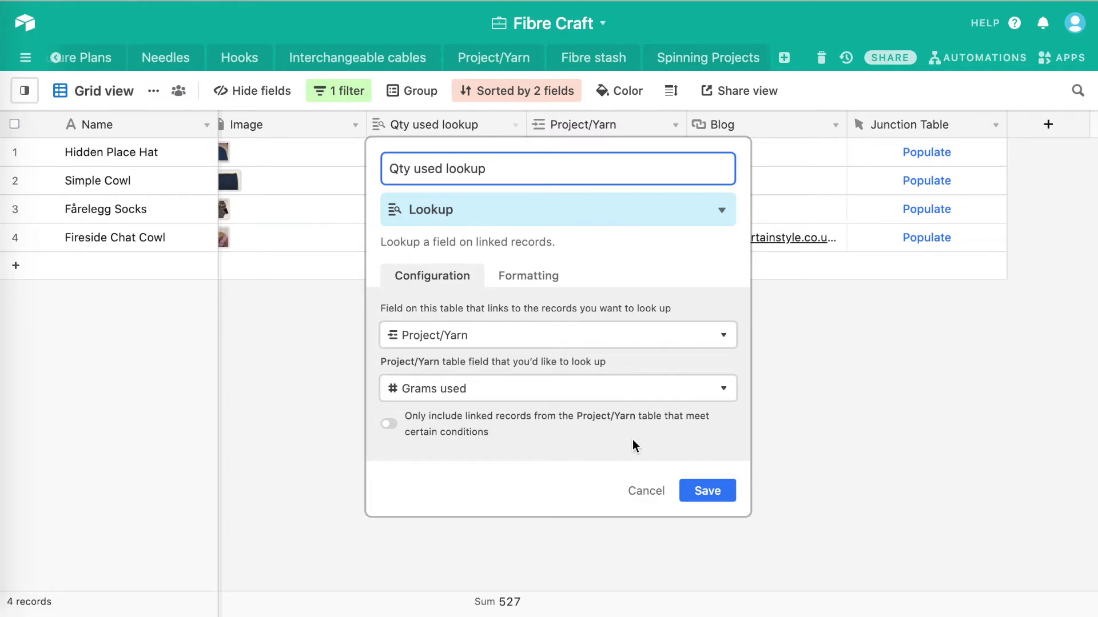
pyautogui.click(651, 494)
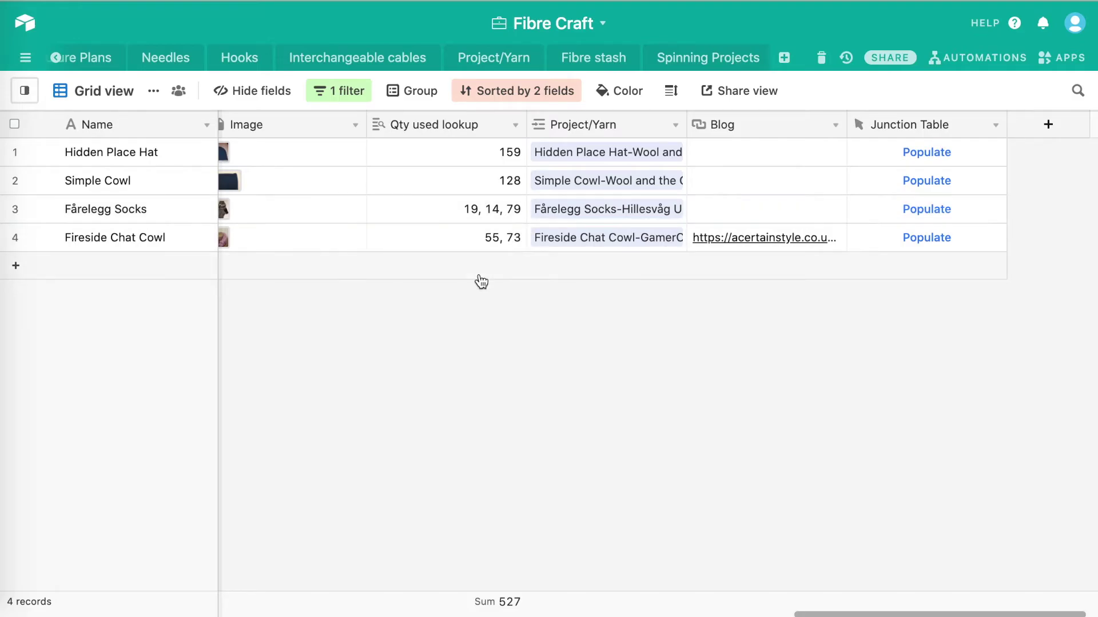
# - Review the formula of the Projects table's Total Yarn used field and leave its configuration without saving
pyautogui.hscroll(-2, 426, 221)
pyautogui.hscroll(-8, 426, 217)
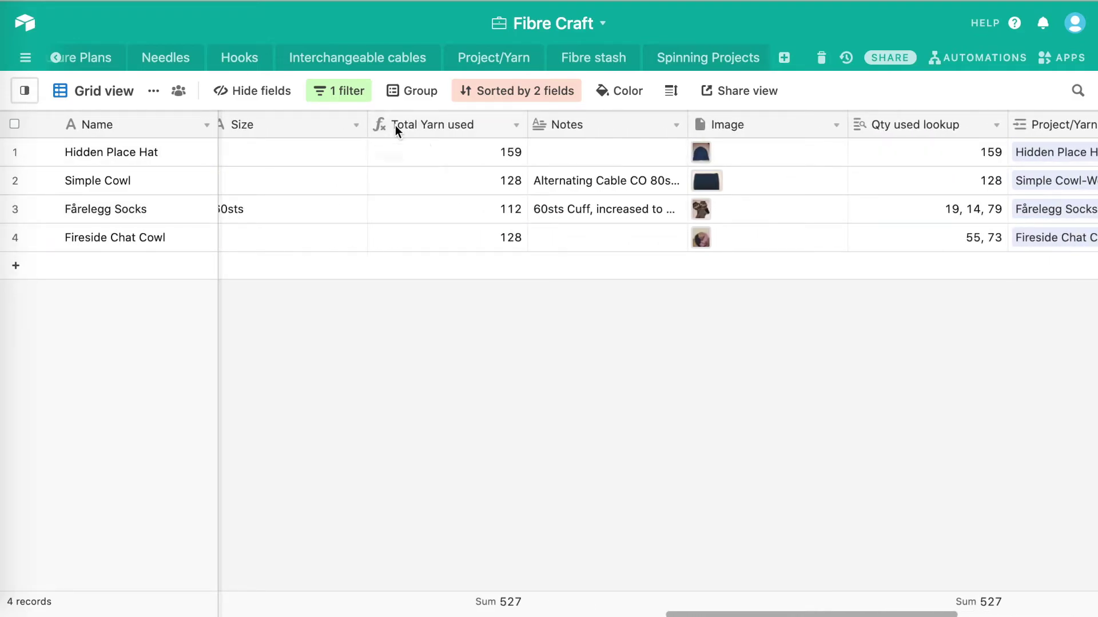
pyautogui.click(516, 125)
pyautogui.click(481, 153)
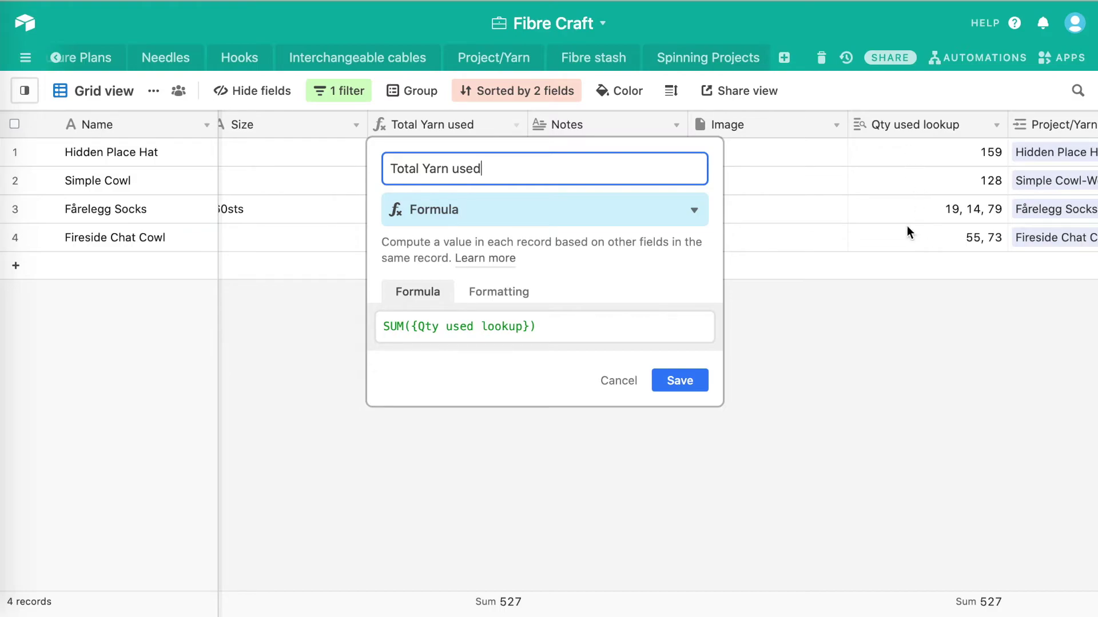
pyautogui.click(627, 380)
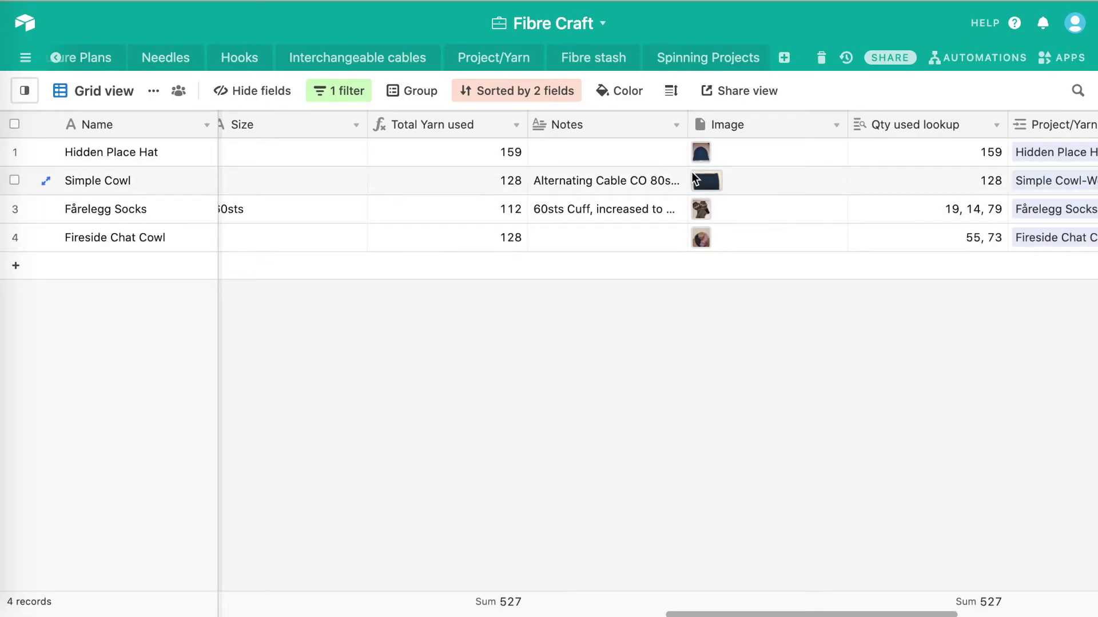
# - Open the Yarn in stash table and examine the Hillesvåg yarns' Queue, Projects and Grams Used in Projects fields
pyautogui.hscroll(-5, 189, 62)
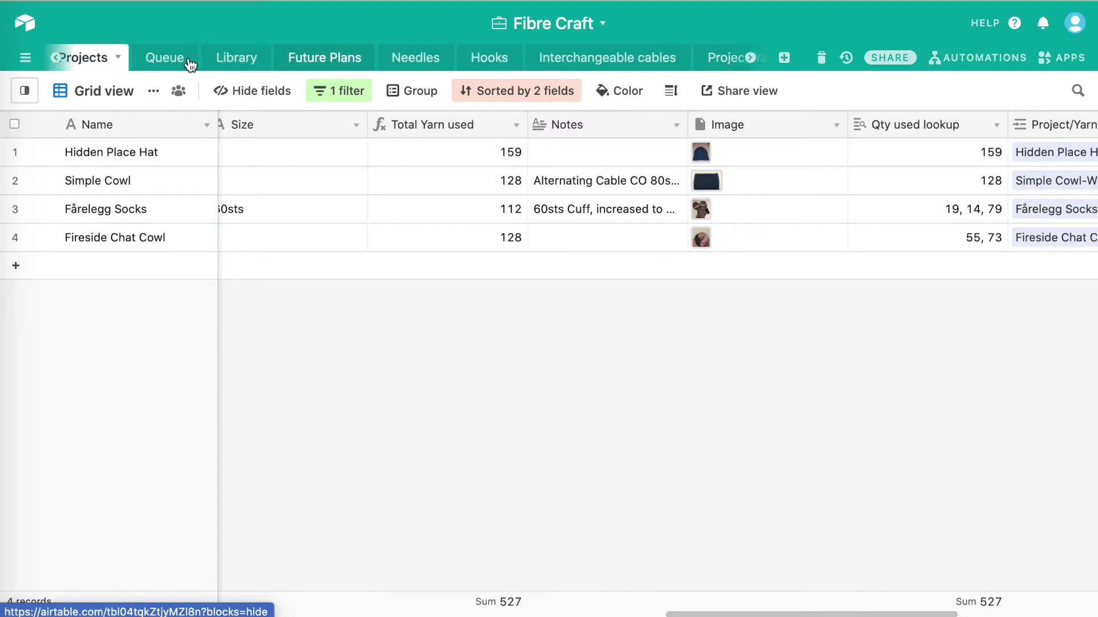
pyautogui.hscroll(-2, 189, 62)
pyautogui.click(97, 57)
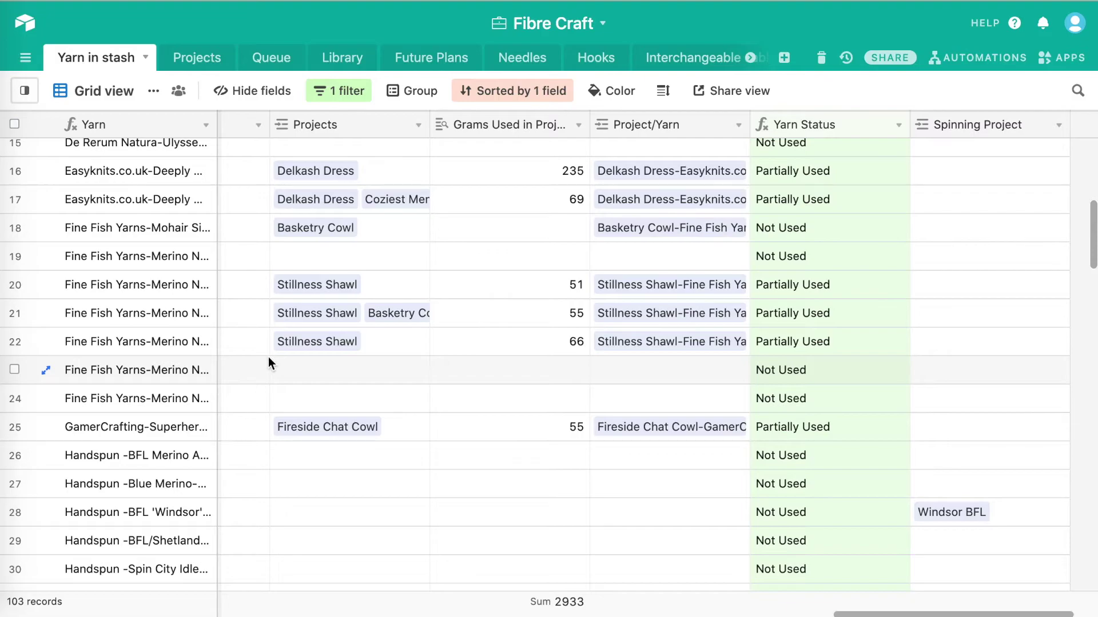
pyautogui.scroll(-5, 268, 358)
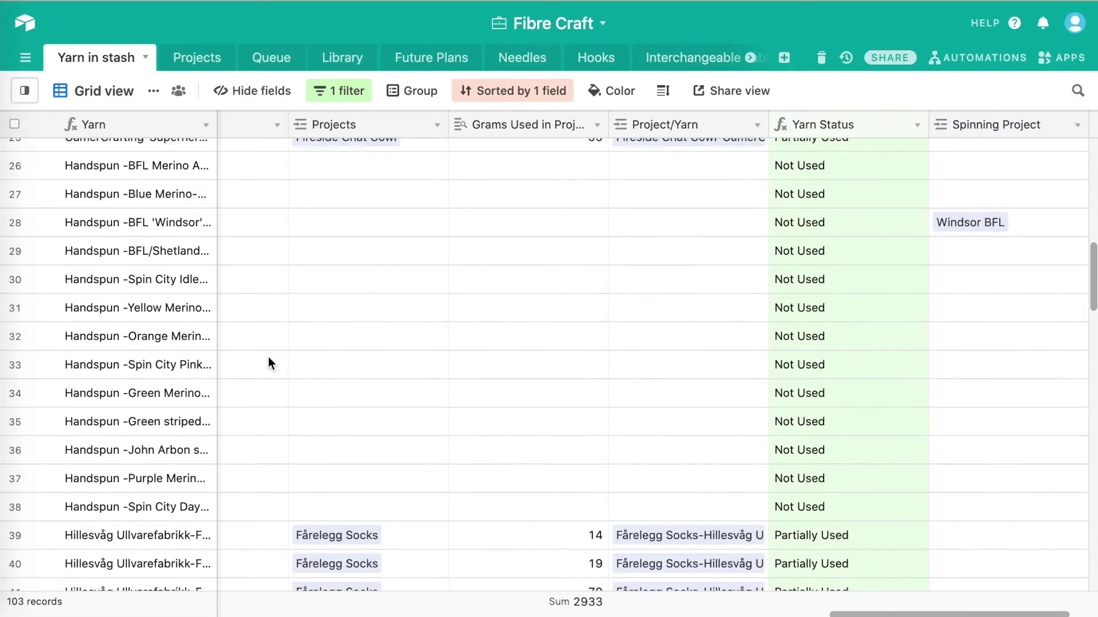
pyautogui.scroll(-4, 269, 363)
pyautogui.scroll(-1, 373, 347)
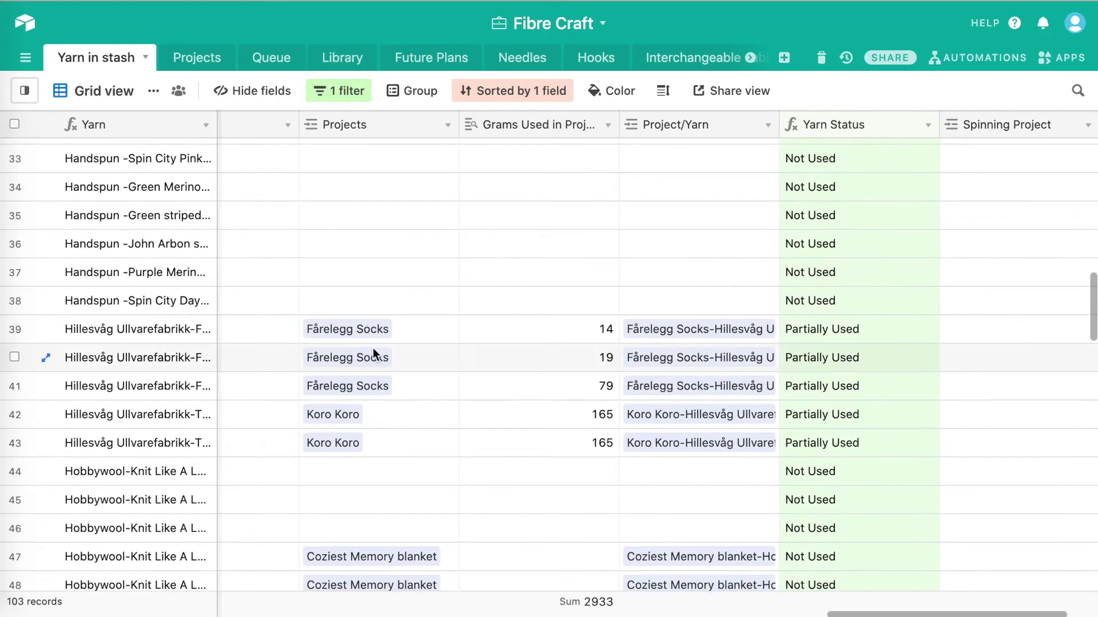
pyautogui.hscroll(-4, 366, 330)
pyautogui.scroll(-1, 366, 329)
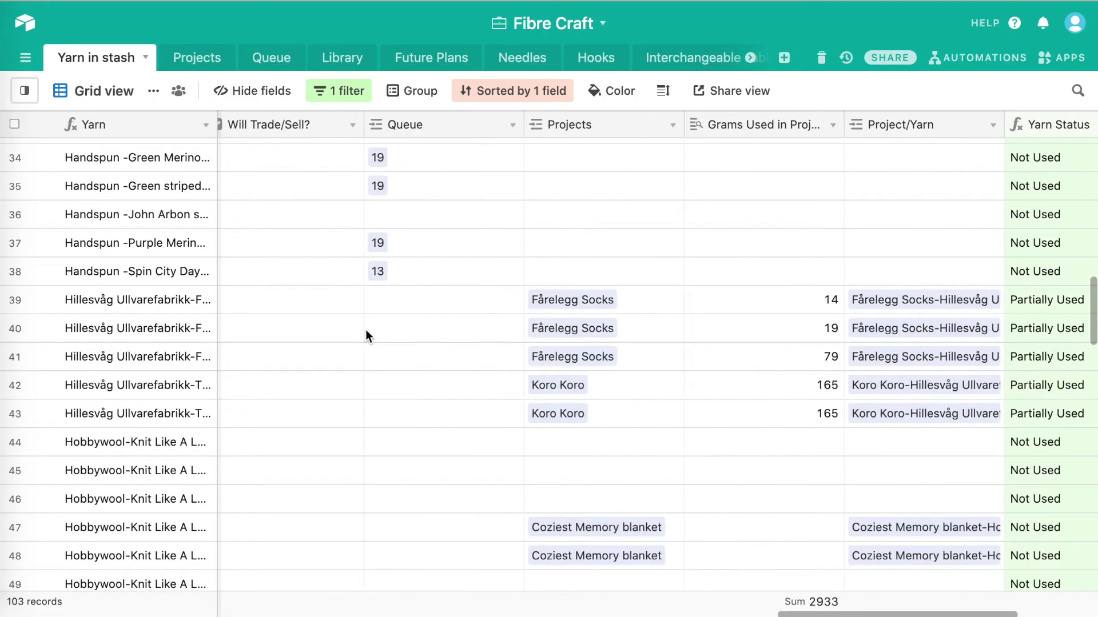
pyautogui.hscroll(-3, 366, 330)
pyautogui.scroll(-1, 365, 329)
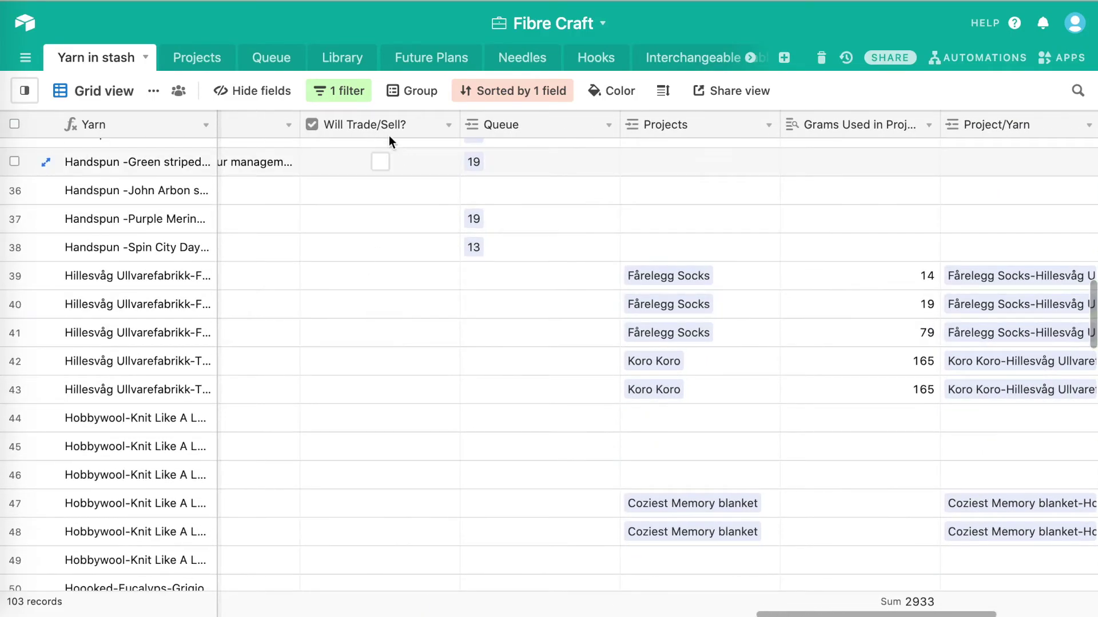
# - Add a second filter condition limiting the records to those whose Yarn contains "hilles", and widen the Yarn column
pyautogui.click(340, 96)
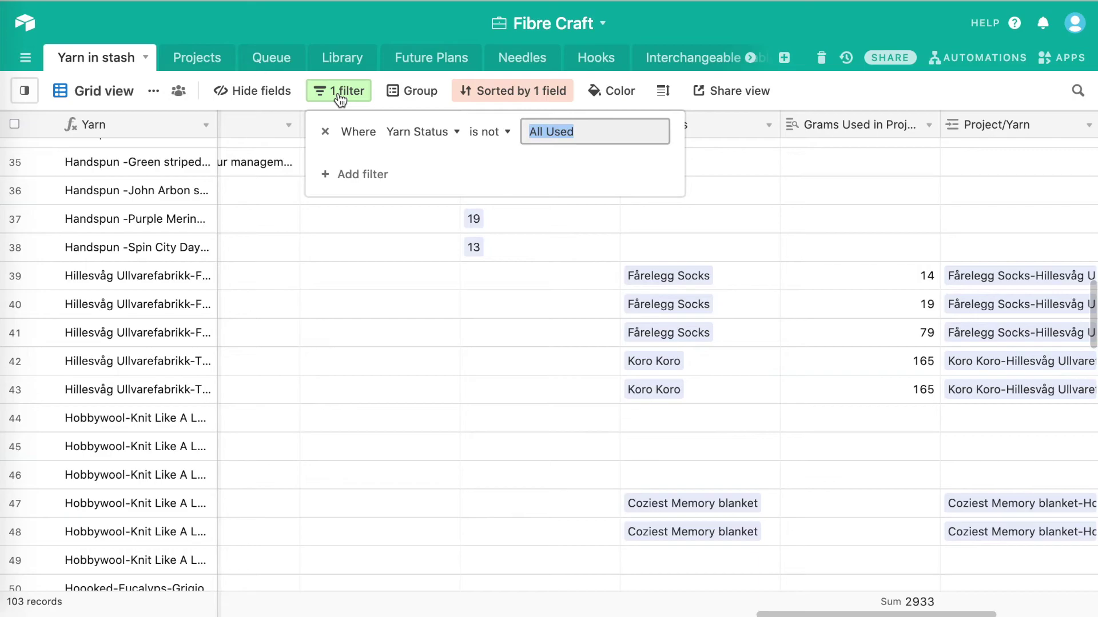
pyautogui.click(346, 176)
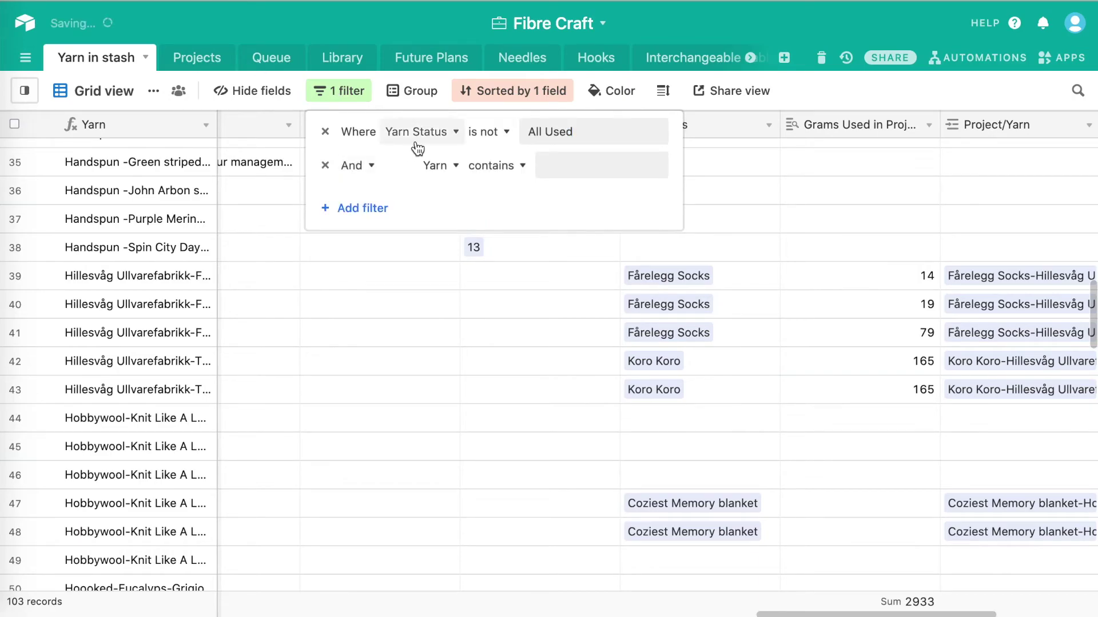
pyautogui.click(437, 166)
pyautogui.click(437, 166)
pyautogui.click(546, 165)
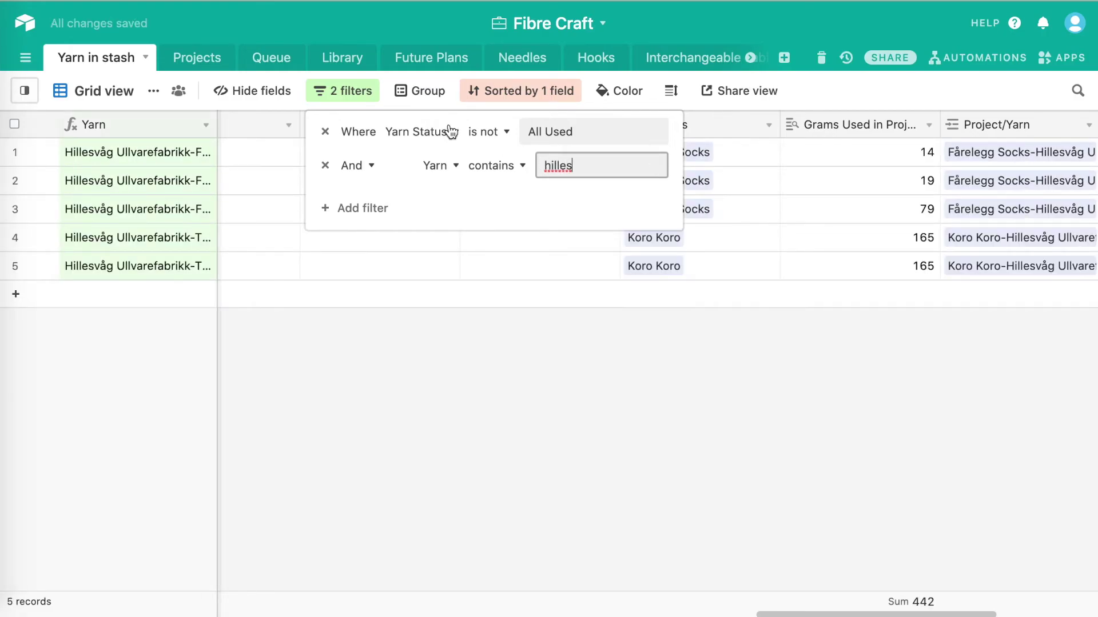
pyautogui.click(356, 93)
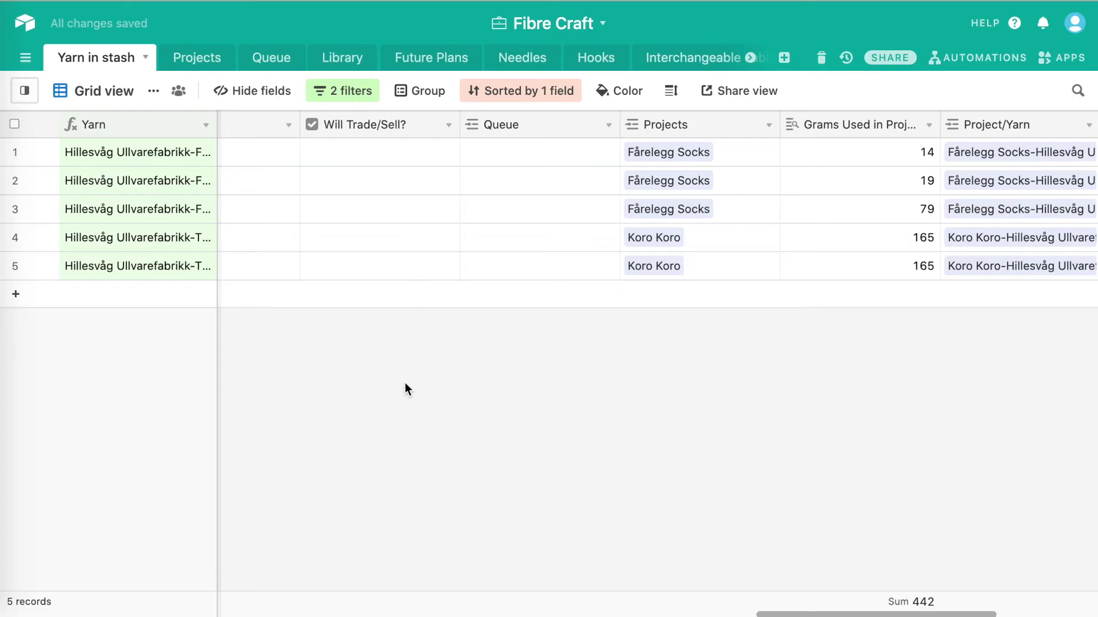
pyautogui.hscroll(3, 425, 186)
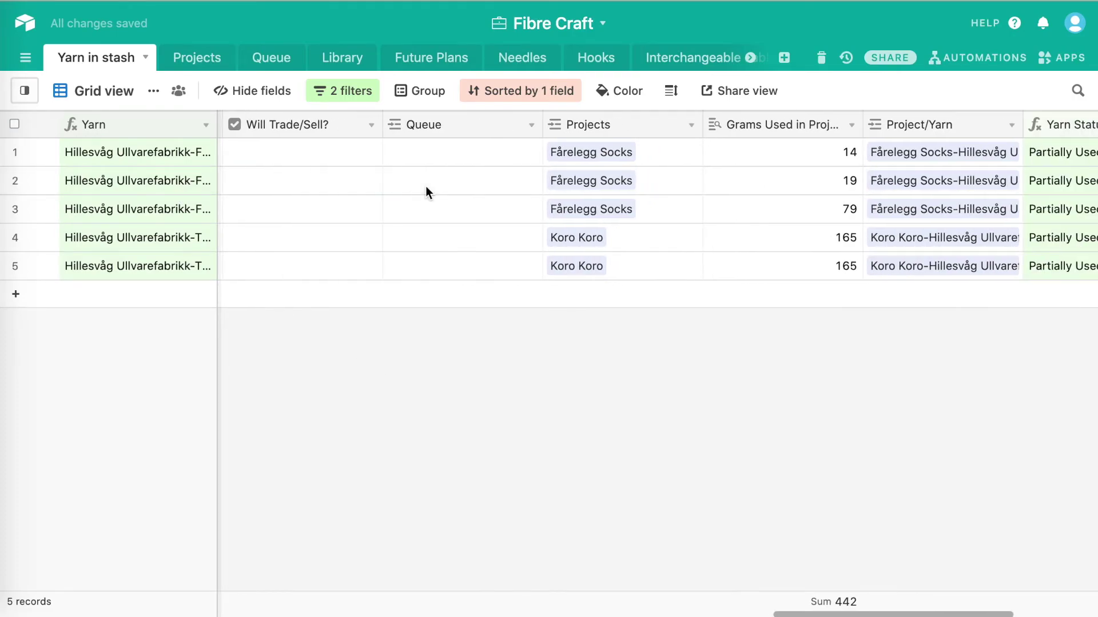
pyautogui.moveTo(217, 125); pyautogui.dragTo(355, 126)
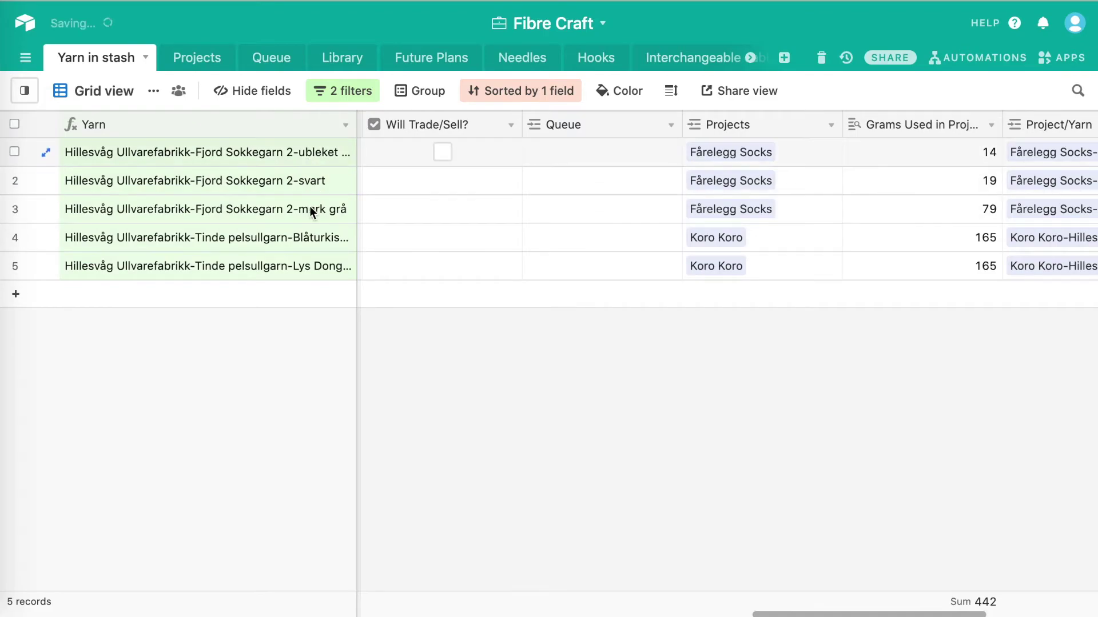
# - Review the Grams Used in Projects field's lookup through the Project/Yarn link and leave its configuration without saving
pyautogui.hscroll(4, 663, 216)
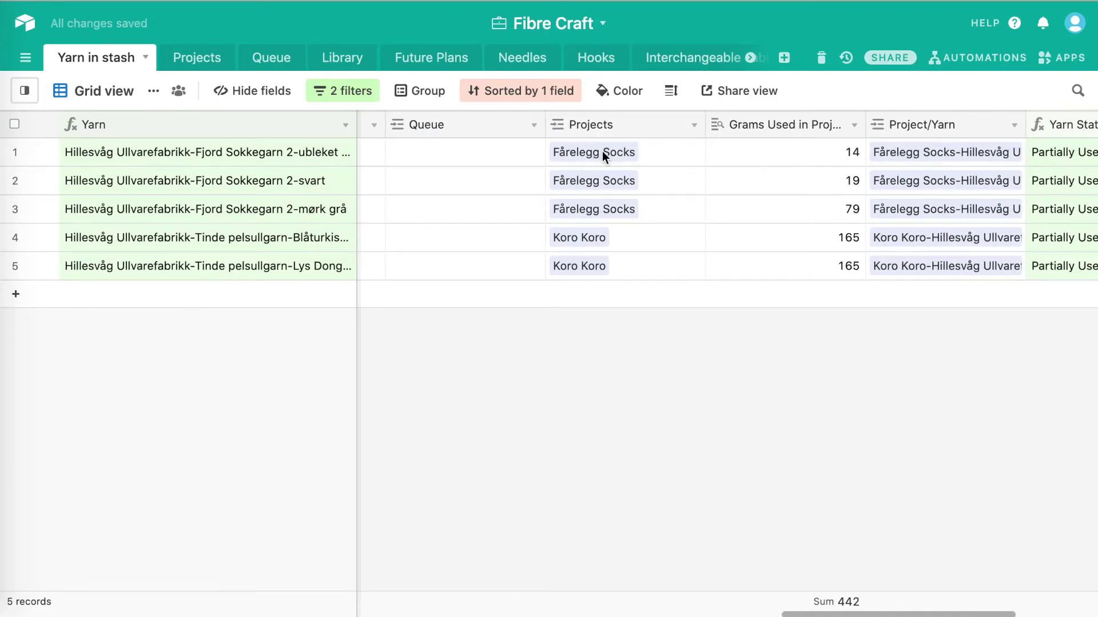
pyautogui.hscroll(2, 602, 151)
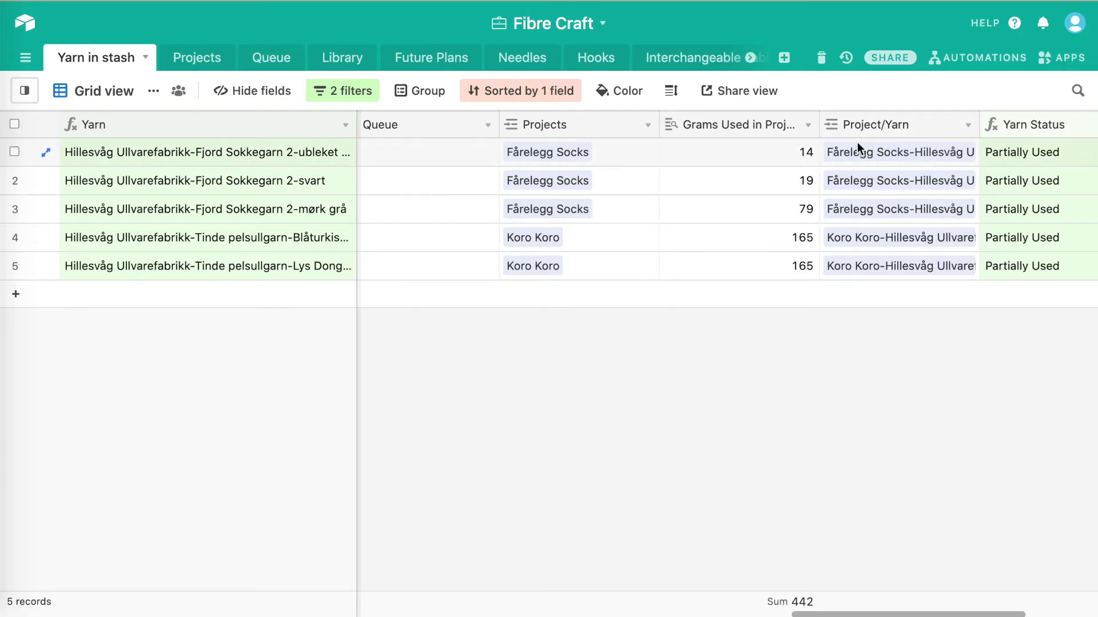
pyautogui.click(807, 127)
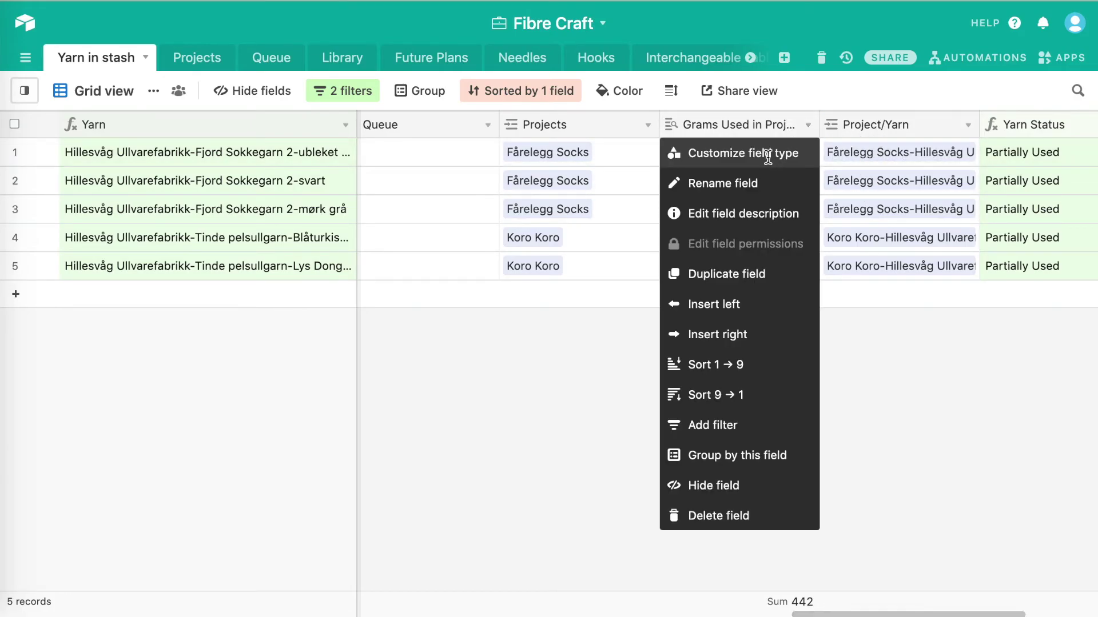
pyautogui.click(778, 152)
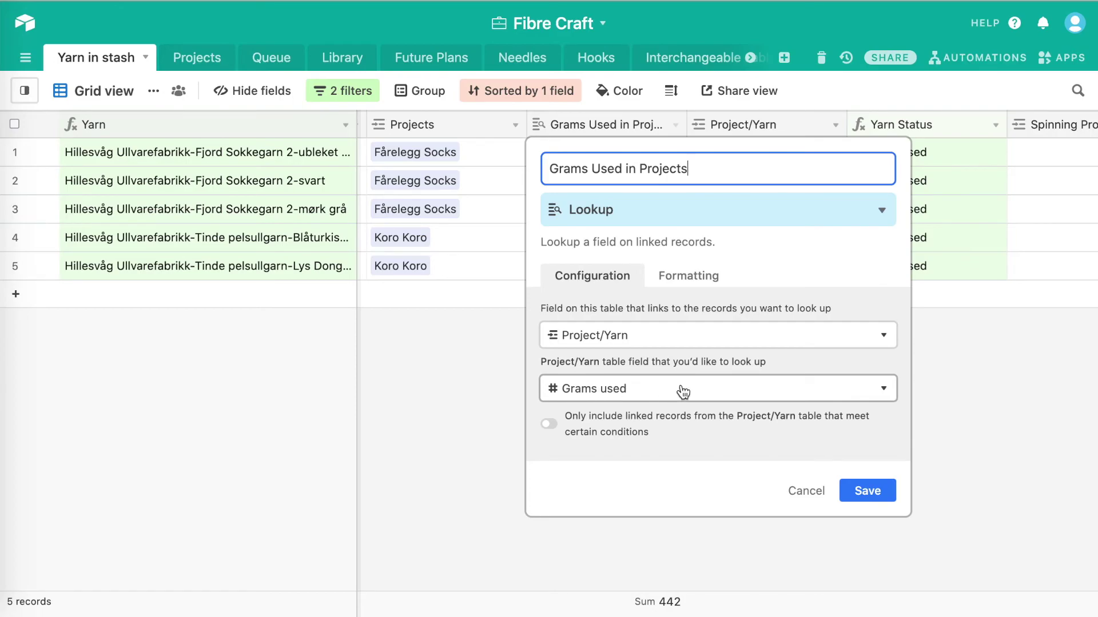
pyautogui.click(799, 491)
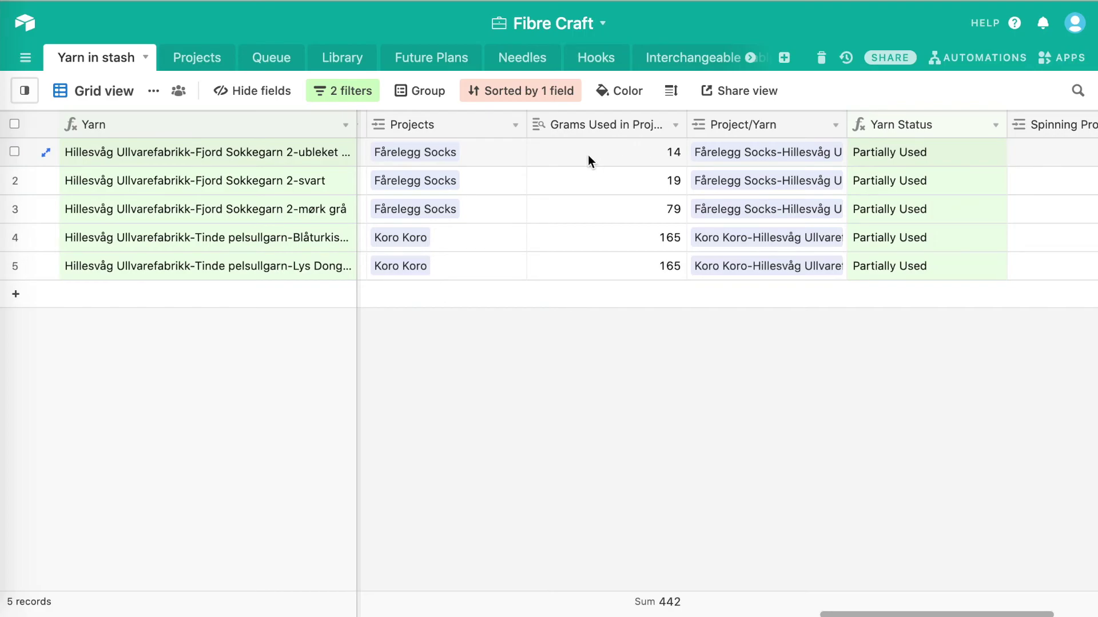
# - Review the formula of the Total Grams Used field in Yarn in stash and leave its configuration without saving
pyautogui.hscroll(-1, 587, 156)
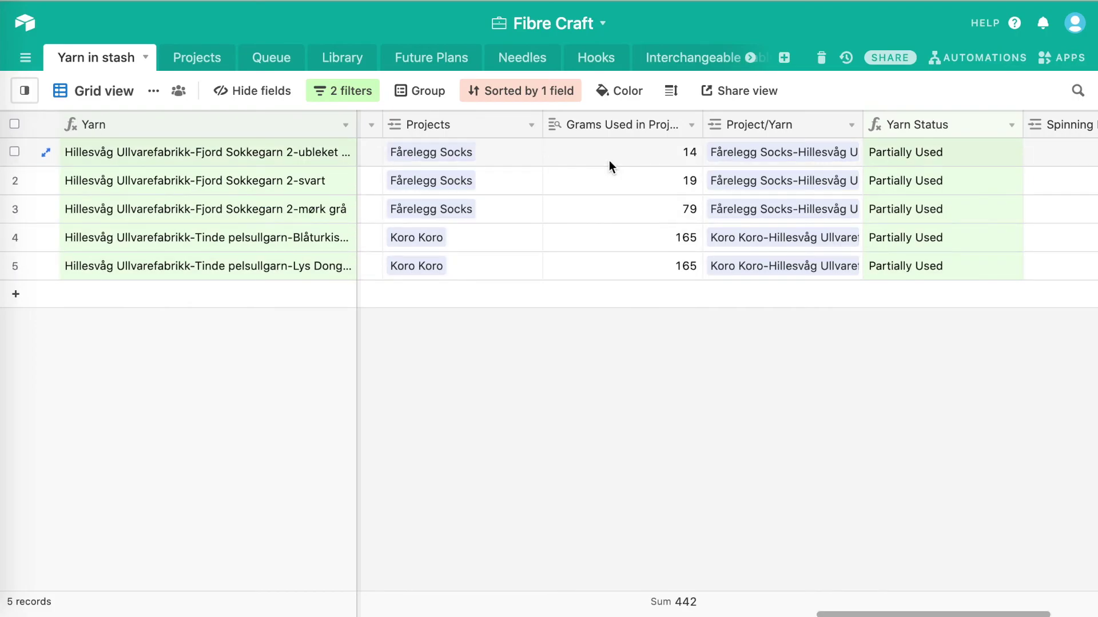
pyautogui.hscroll(-10, 610, 166)
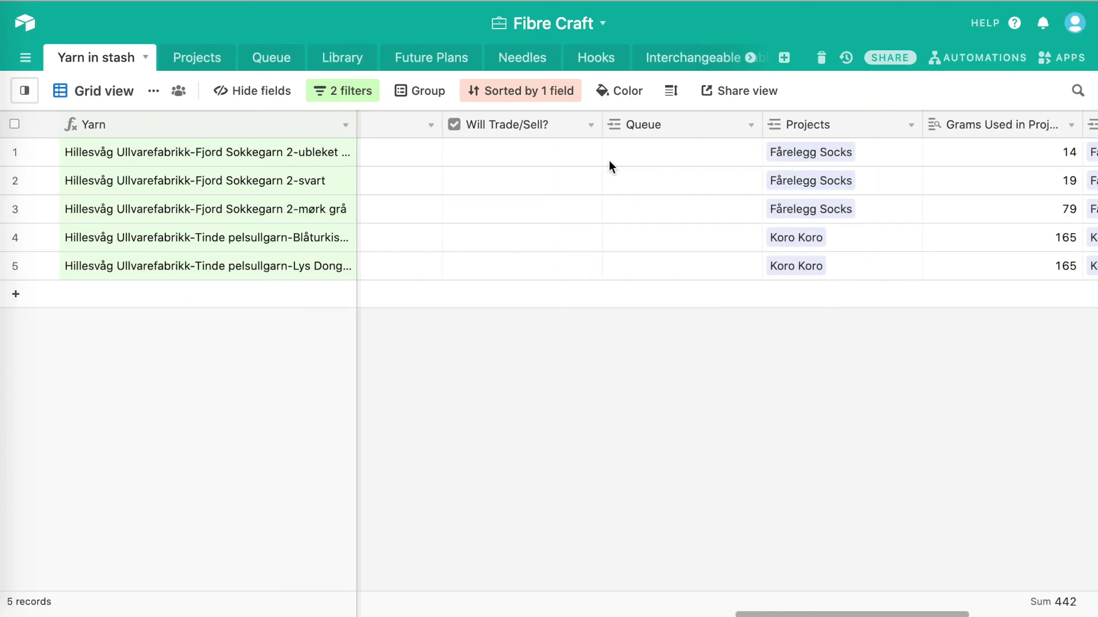
pyautogui.hscroll(-10, 610, 166)
pyautogui.hscroll(-10, 610, 165)
pyautogui.hscroll(-15, 609, 164)
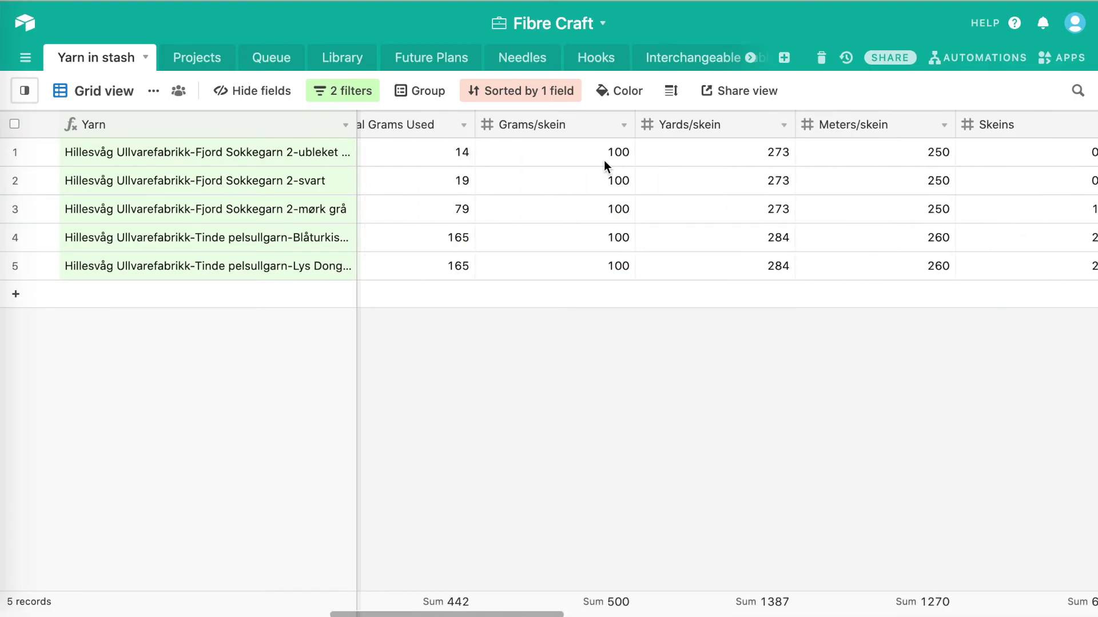
pyautogui.hscroll(-10, 603, 160)
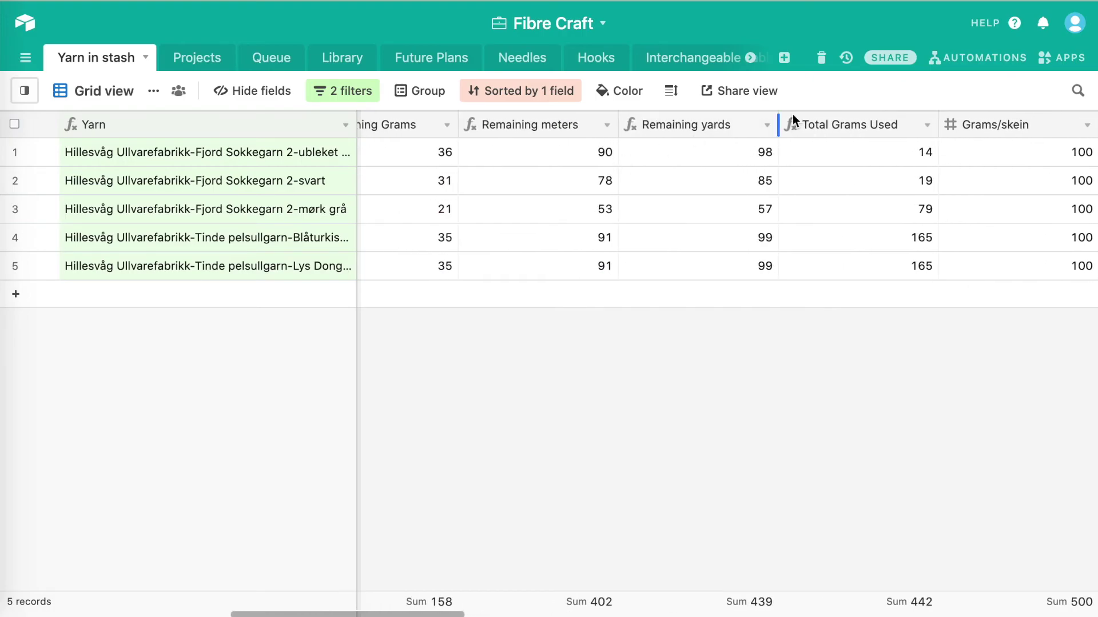
pyautogui.click(923, 125)
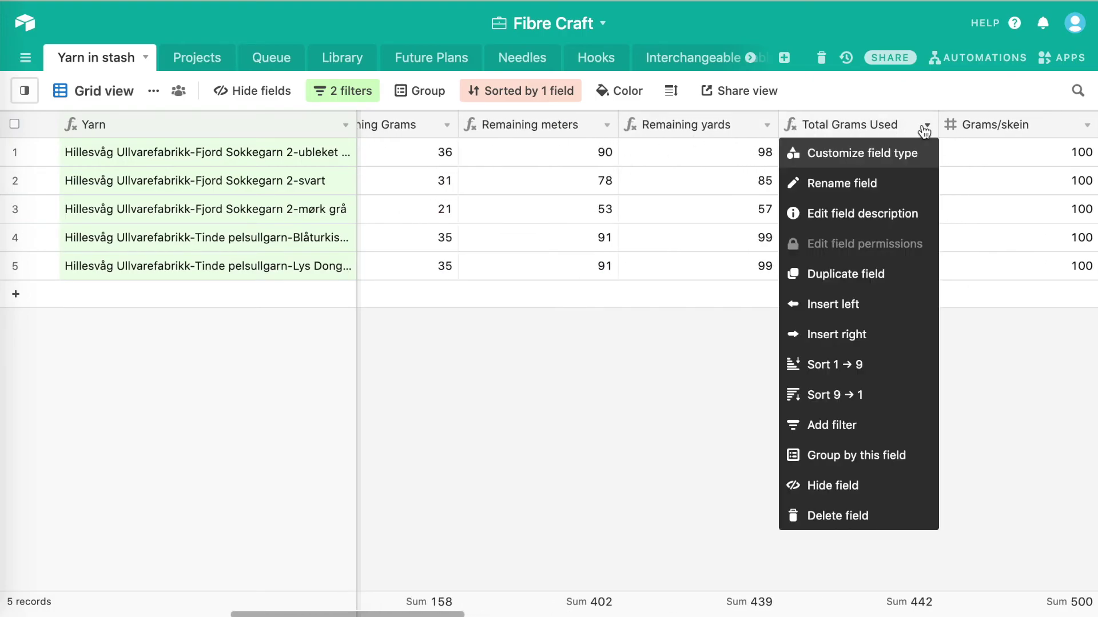
pyautogui.click(895, 153)
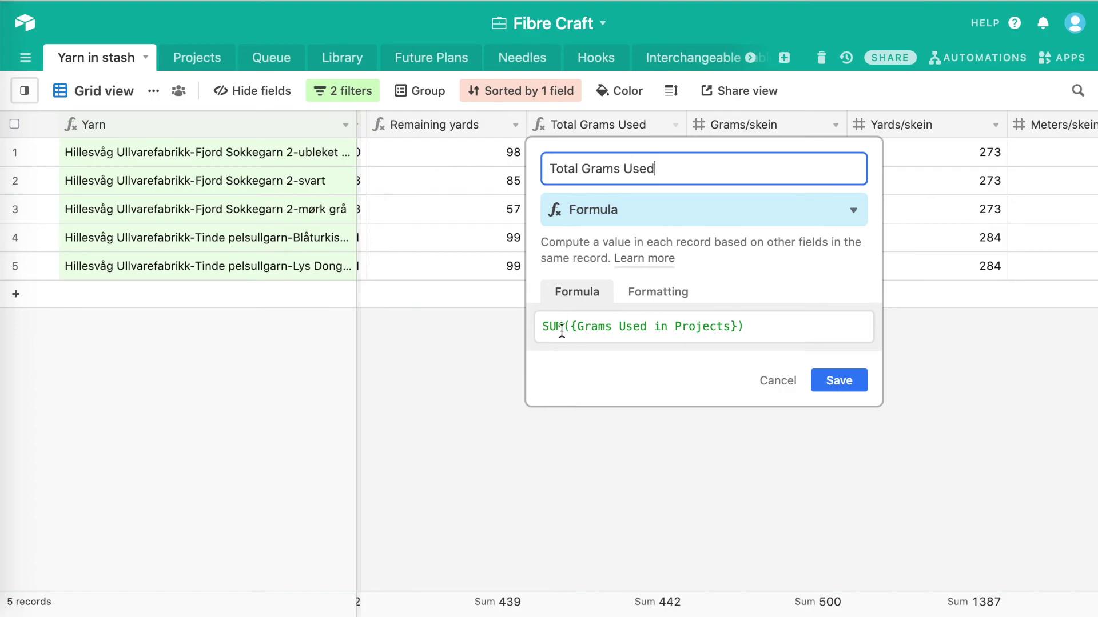
pyautogui.click(777, 380)
# - Change the Yarn filter condition's text to "wool" and close the filter settings
pyautogui.hscroll(3, 886, 235)
pyautogui.hscroll(15, 886, 231)
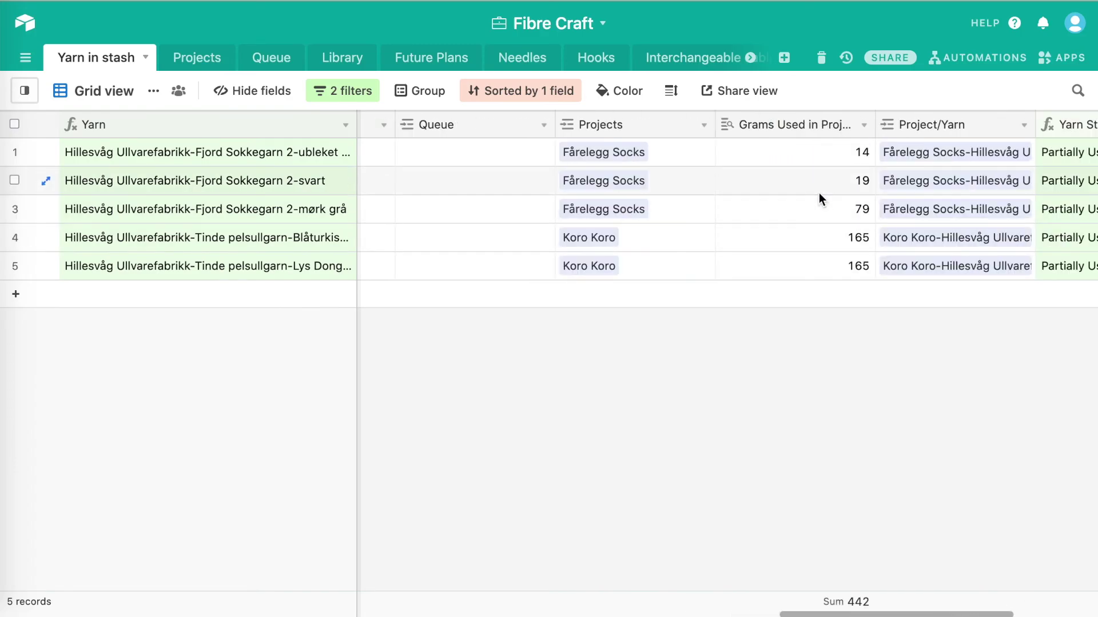
pyautogui.click(323, 88)
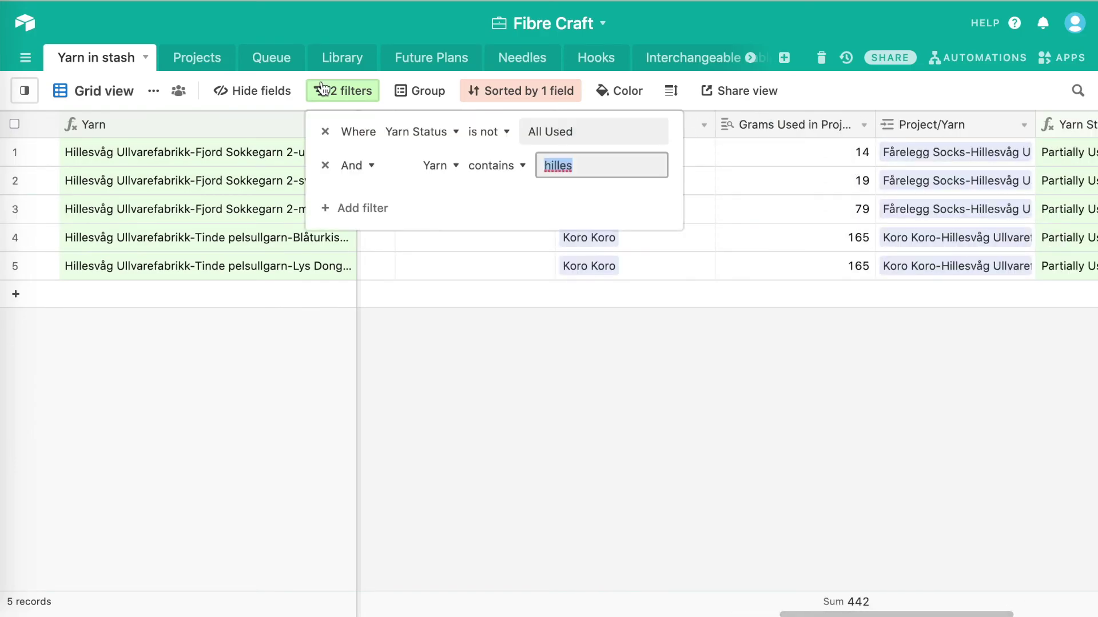
pyautogui.moveTo(571, 166); pyautogui.dragTo(509, 172)
pyautogui.write('wool')
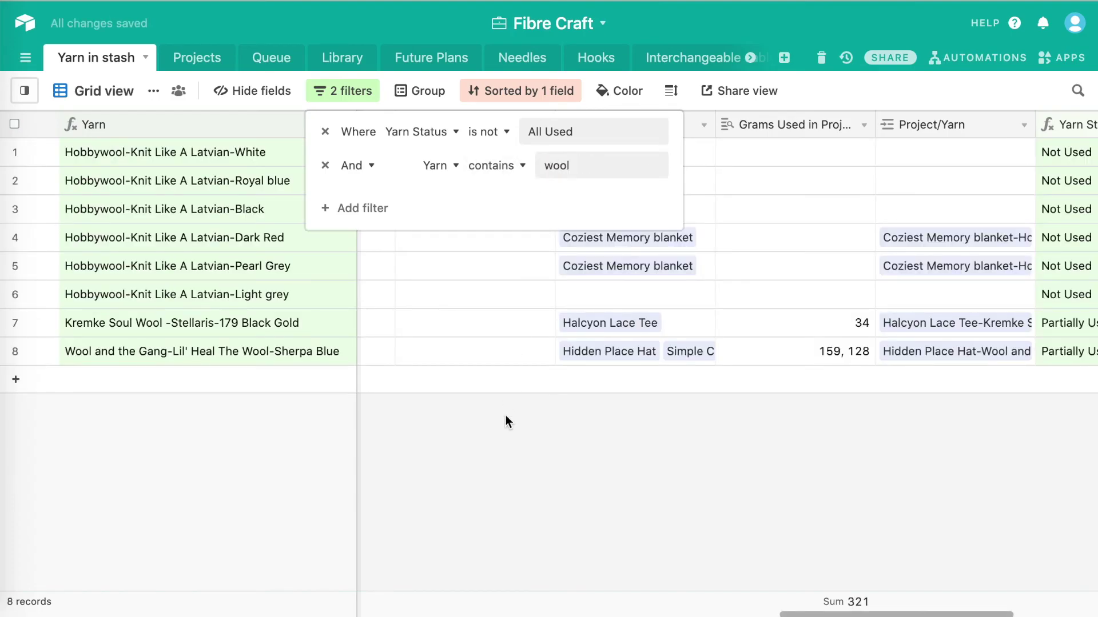
pyautogui.click(505, 415)
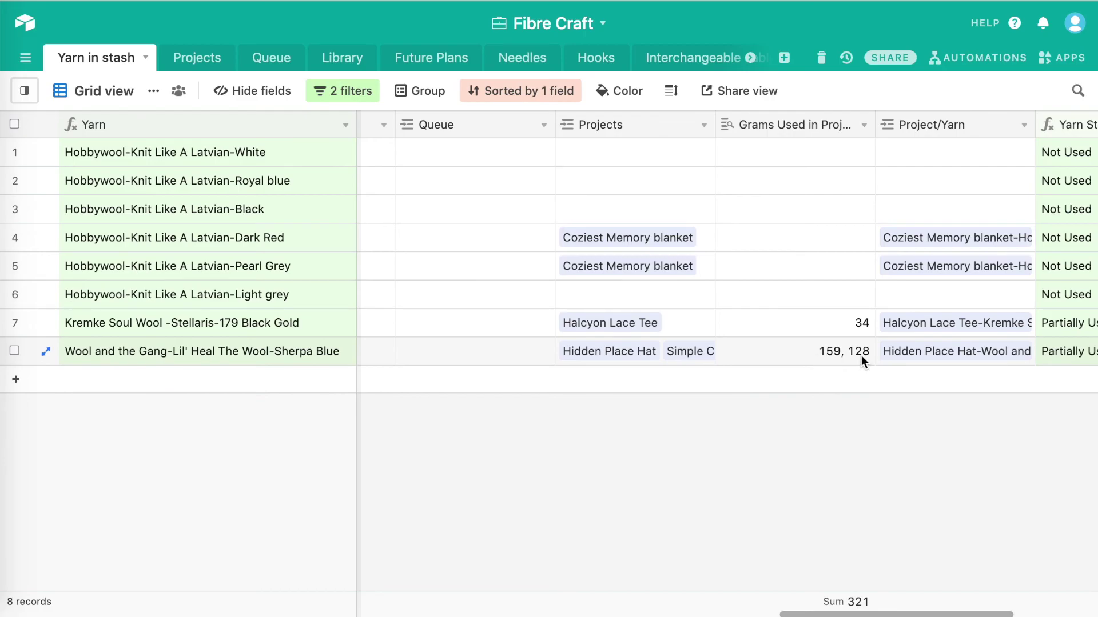
# - Compare the Grams Used in Projects values with the Total Grams Used values for the filtered yarns
pyautogui.hscroll(-5, 861, 355)
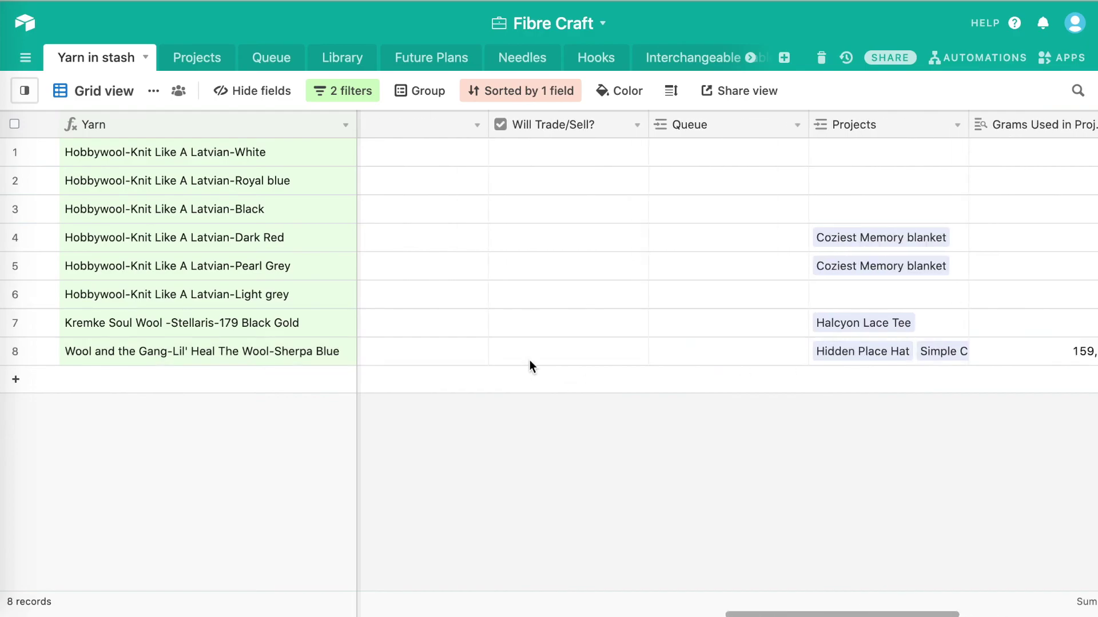
pyautogui.hscroll(-15, 529, 360)
pyautogui.hscroll(-8, 529, 361)
pyautogui.hscroll(-10, 529, 361)
pyautogui.hscroll(-7, 529, 360)
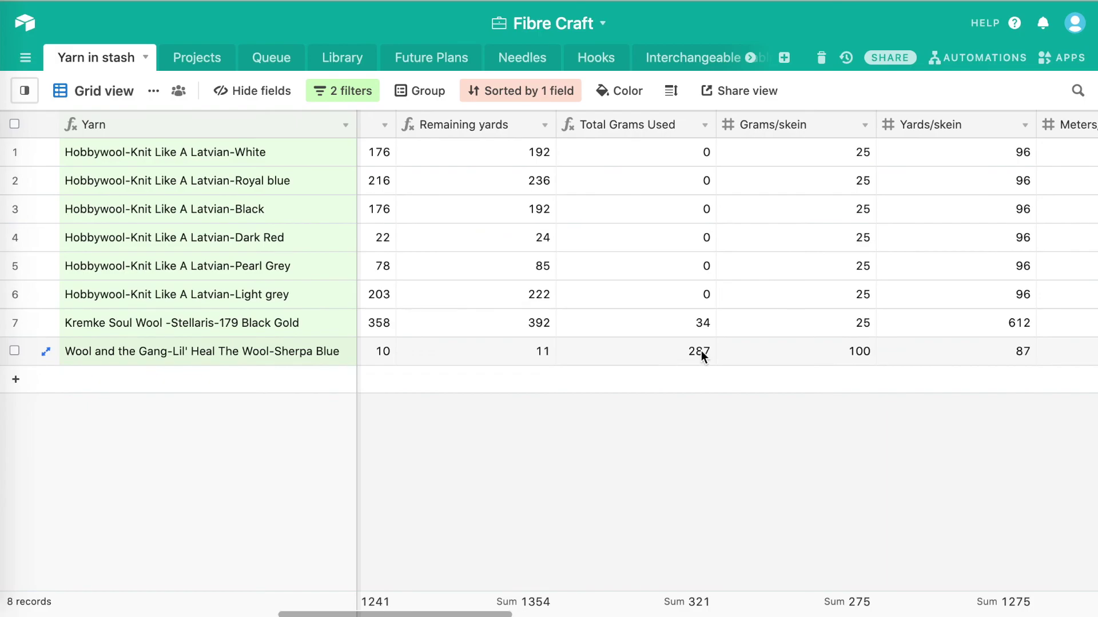
# - Review the formula of the Remaining Grams field, focusing on its Total Grams Used reference, and leave its configuration without saving
pyautogui.hscroll(-10, 701, 351)
pyautogui.hscroll(-5, 701, 351)
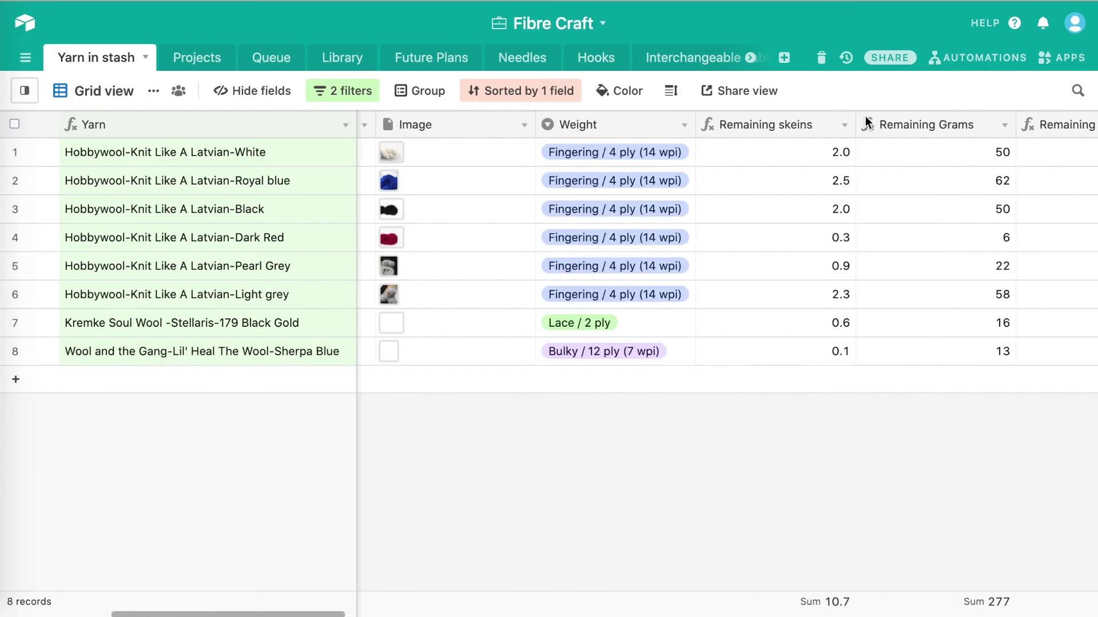
pyautogui.hscroll(3, 866, 120)
pyautogui.click(862, 125)
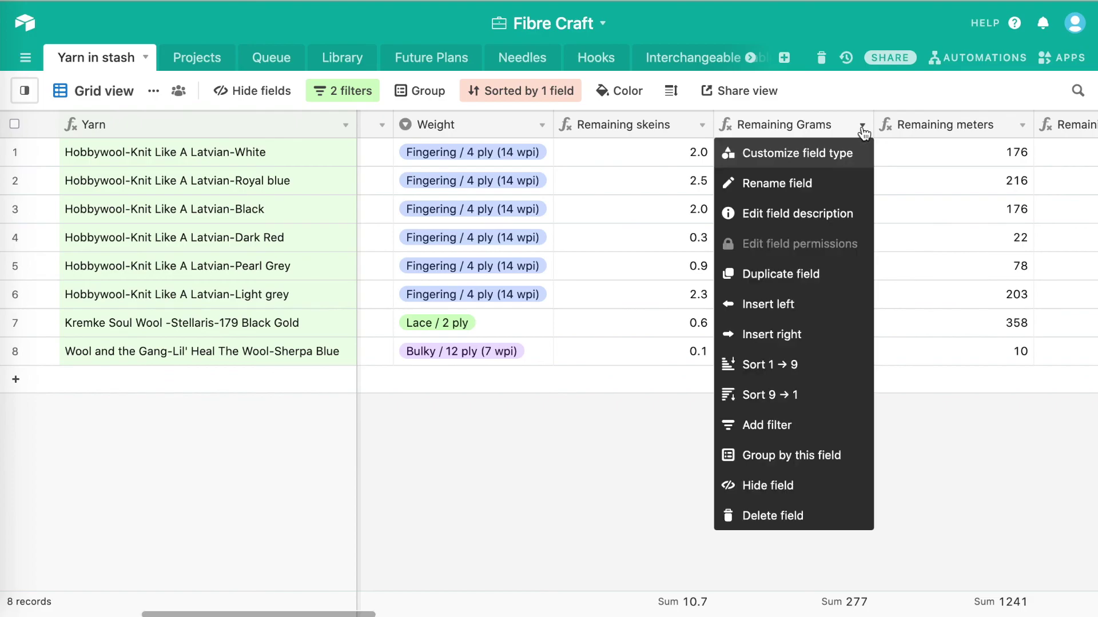
pyautogui.click(779, 151)
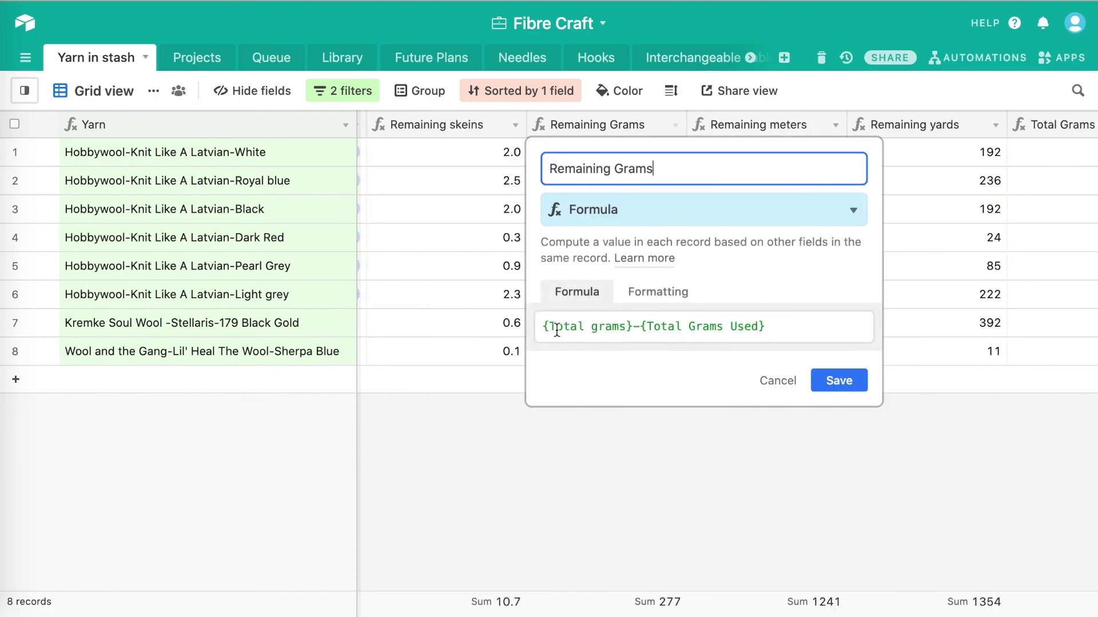
pyautogui.moveTo(547, 329); pyautogui.dragTo(766, 323)
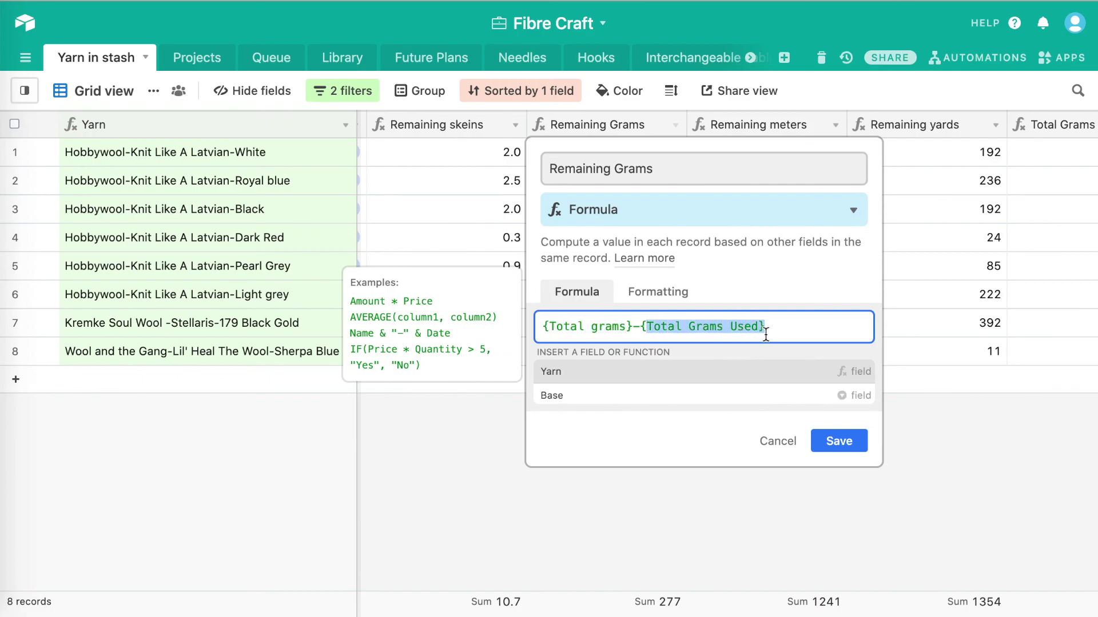
pyautogui.click(701, 327)
pyautogui.moveTo(649, 331); pyautogui.dragTo(755, 330)
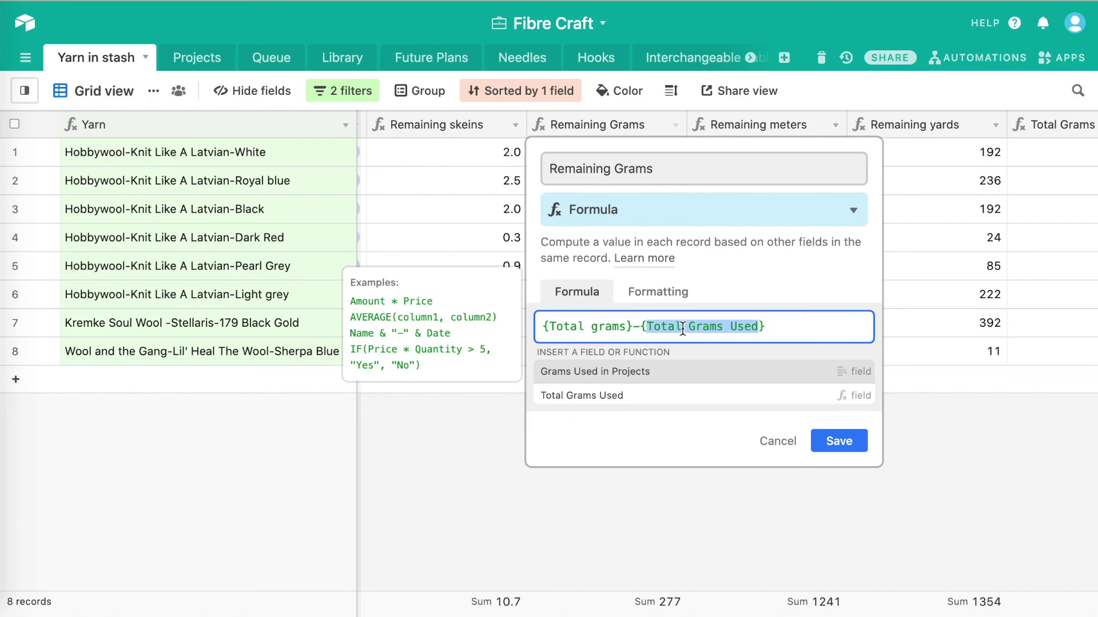
pyautogui.click(778, 441)
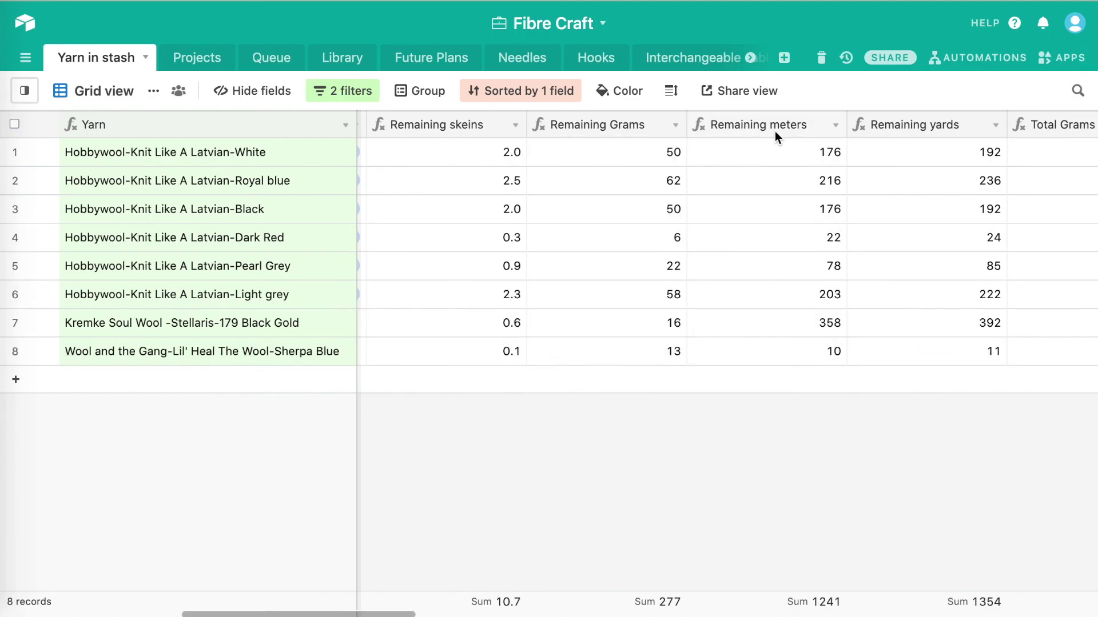
# - Examine the Total Grams Used and Total grams fields that feed the Remaining Grams formula
pyautogui.hscroll(5, 774, 136)
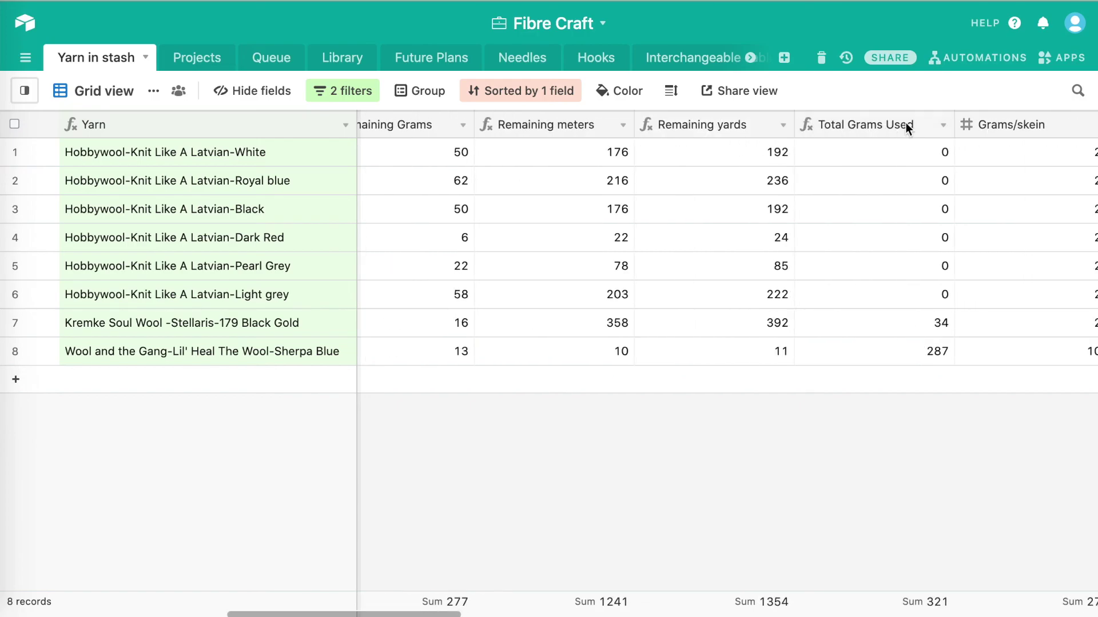
pyautogui.hscroll(2, 908, 118)
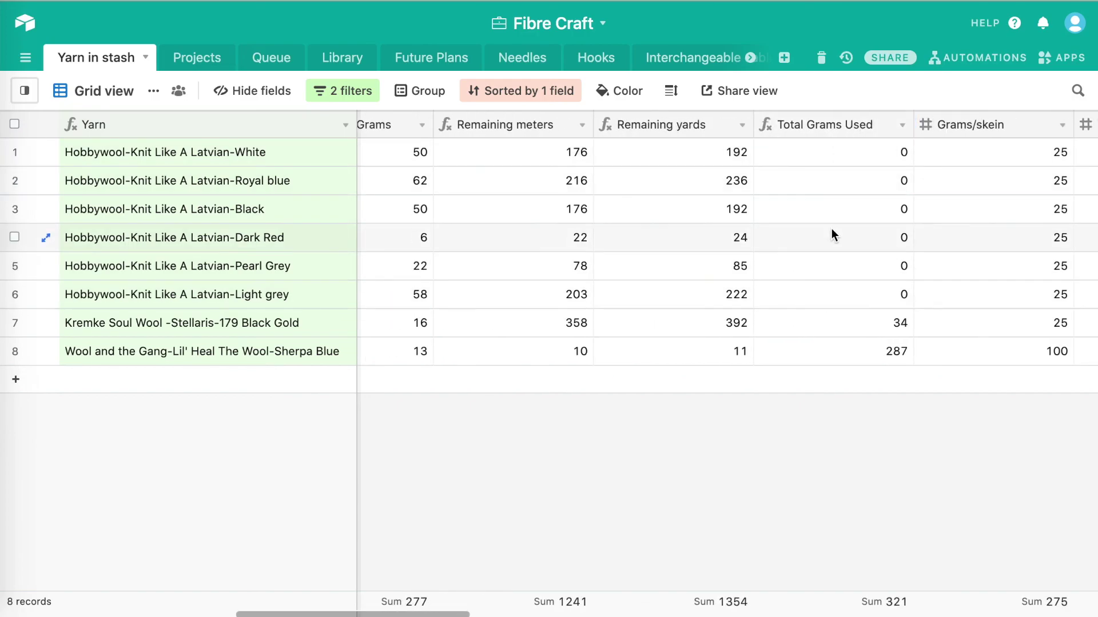
pyautogui.hscroll(4, 947, 197)
pyautogui.hscroll(15, 947, 197)
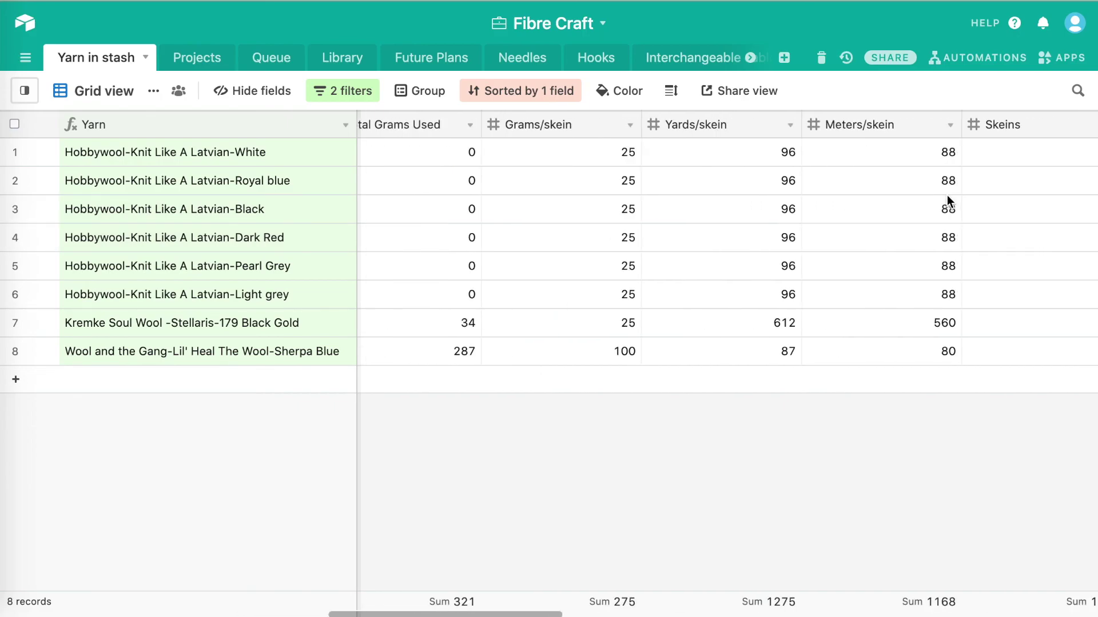
pyautogui.hscroll(10, 946, 202)
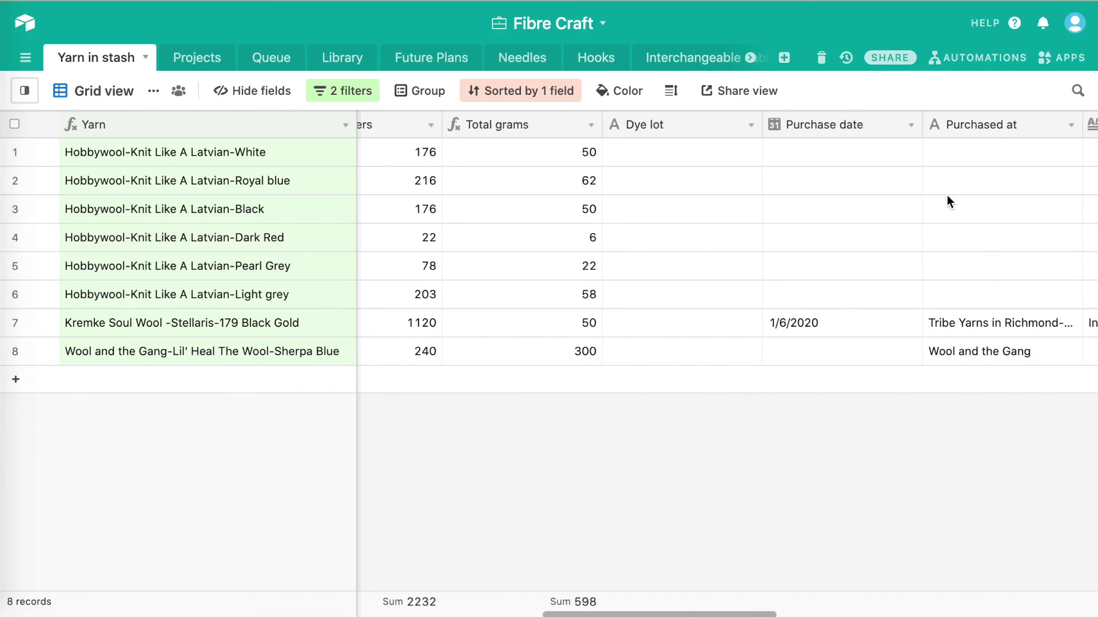